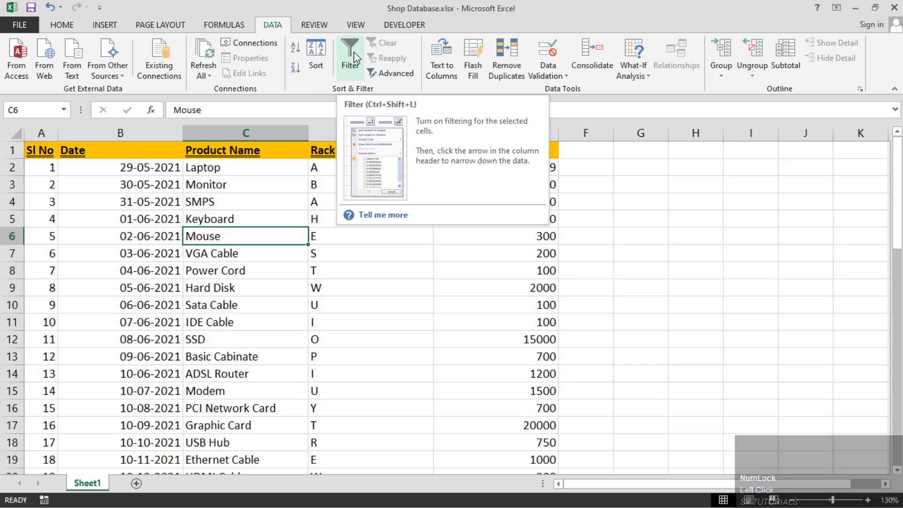
# Remove the filters from the table's header row, and reapply and remove them once more from cell A5
pyautogui.click(200, 218)
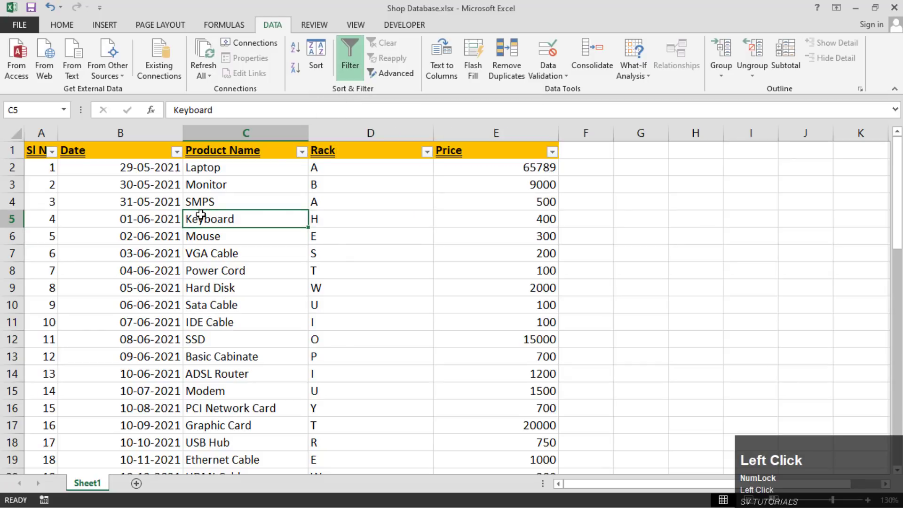
pyautogui.hotkey('ctrl', 'shift', 'l')
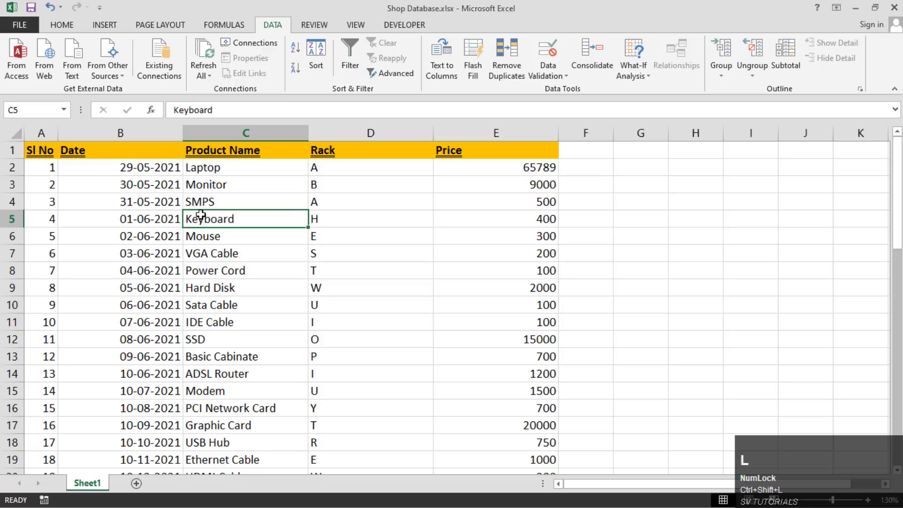
pyautogui.press('Left')
pyautogui.press('Left')
pyautogui.hotkey('ctrl', 'shift', 'l')
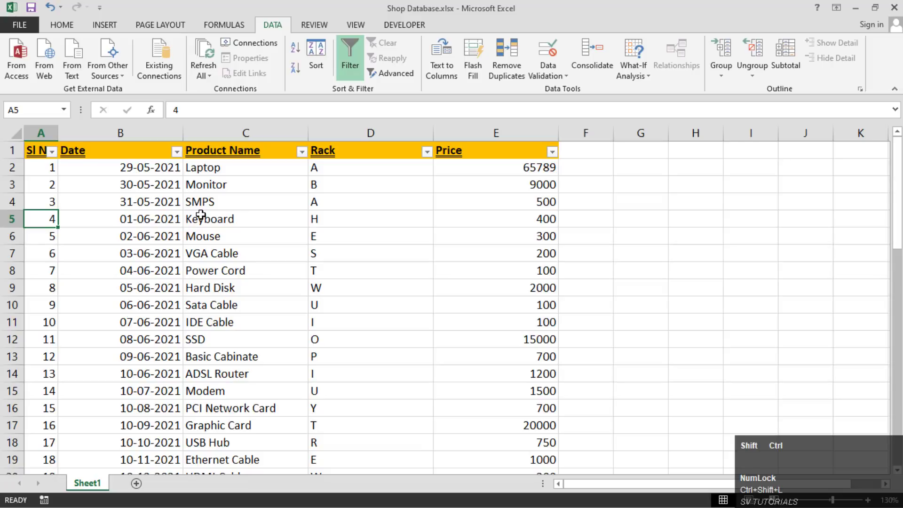
pyautogui.hotkey('ctrl', 'shift', 'l')
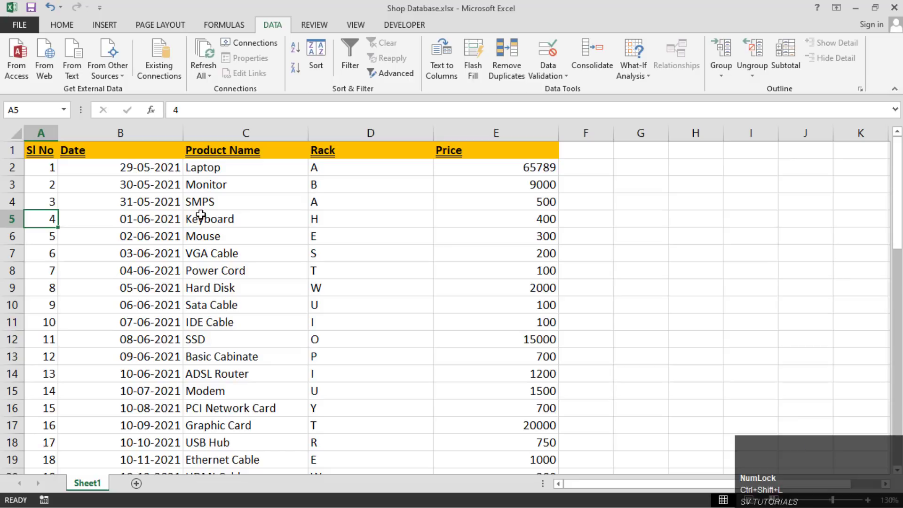
# Turn on filtering for the table from cell A5, discarding any stray cell entry
pyautogui.write('dff')
pyautogui.press('Escape')
pyautogui.hotkey('alt', 'd')
pyautogui.press('f')
pyautogui.press('f')
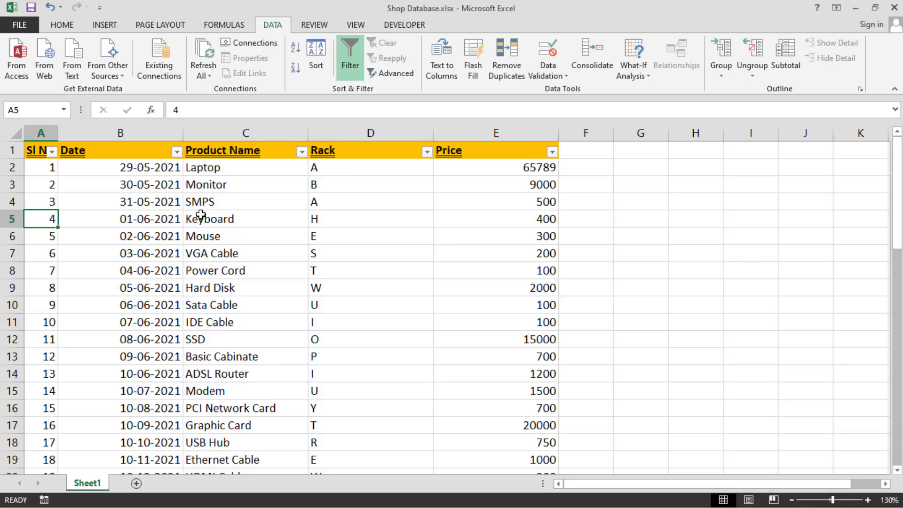
# Turn off filtering for the table again
pyautogui.hotkey('alt', 'd')
pyautogui.press('f')
pyautogui.press('f')
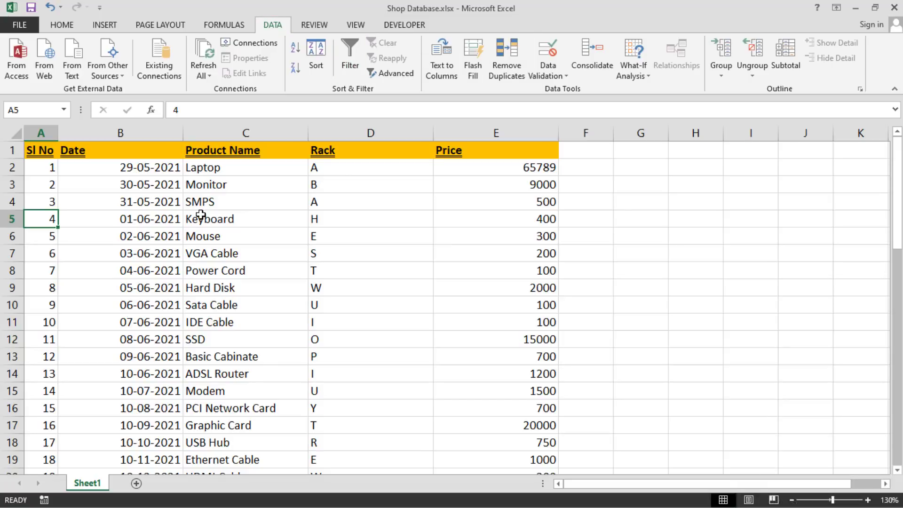
# Insert a blank row above the VGA Cable record in row 7
pyautogui.press('Down')
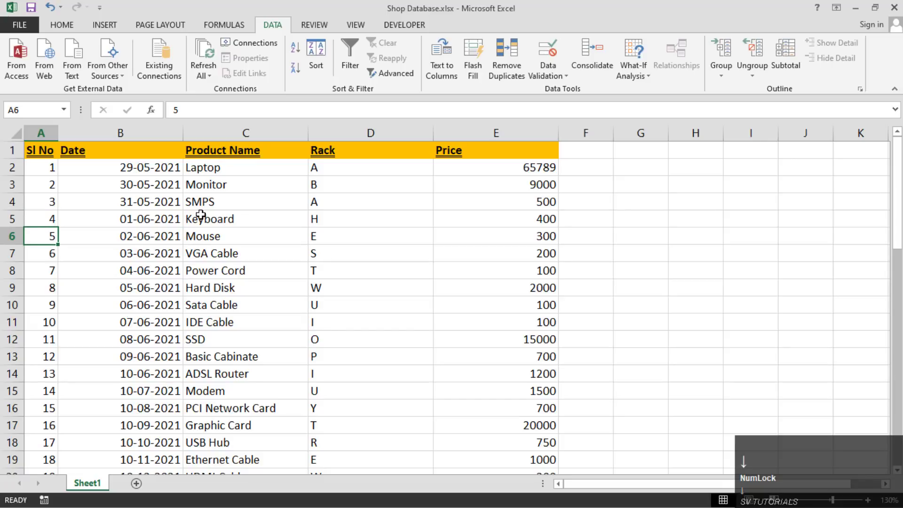
pyautogui.press('Down')
pyautogui.hotkey('shift', 'space')
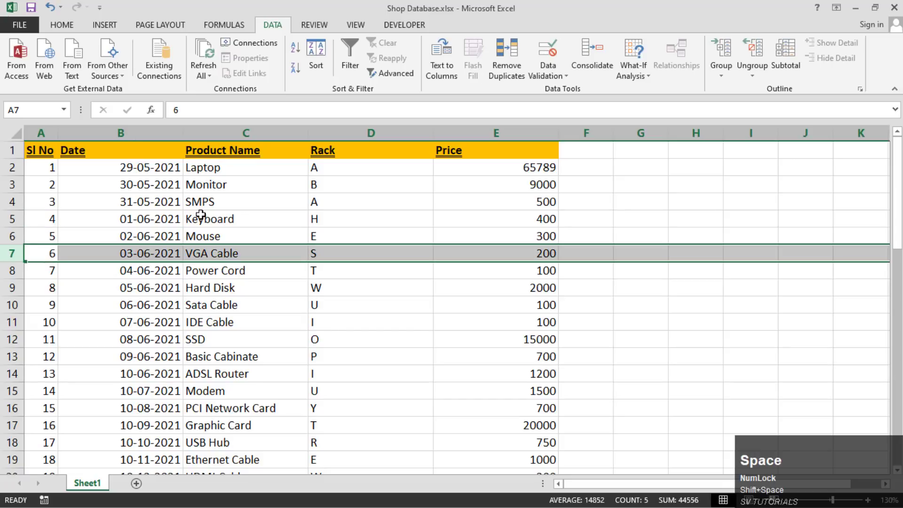
pyautogui.hotkey('ctrl', 'shift', '+')
pyautogui.press('Left')
pyautogui.press('Right')
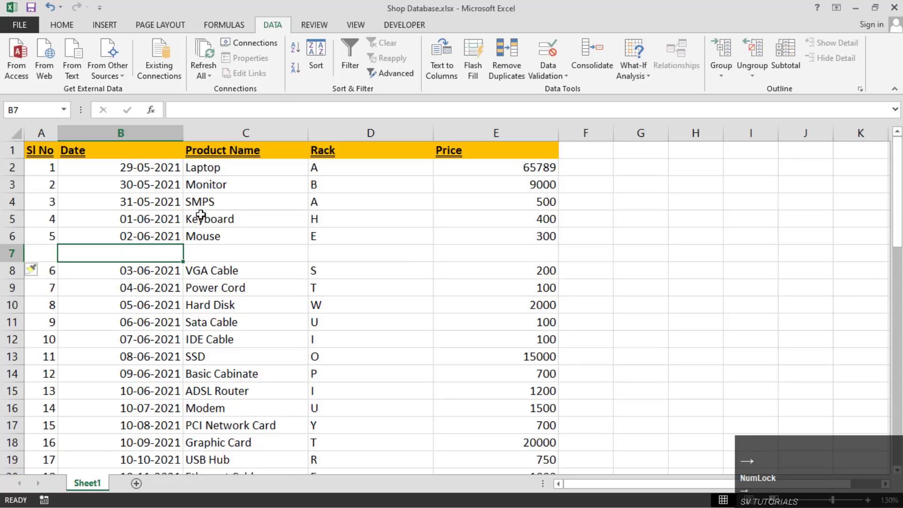
pyautogui.press('Up')
pyautogui.press('Up')
pyautogui.press('Up')
pyautogui.press('Down')
pyautogui.press('Down')
pyautogui.press('Left')
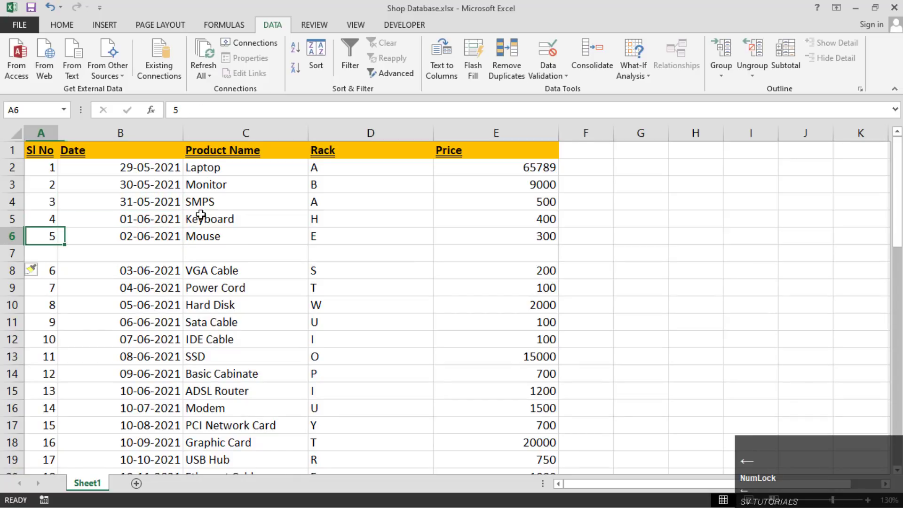
pyautogui.press('Down')
pyautogui.press('Right')
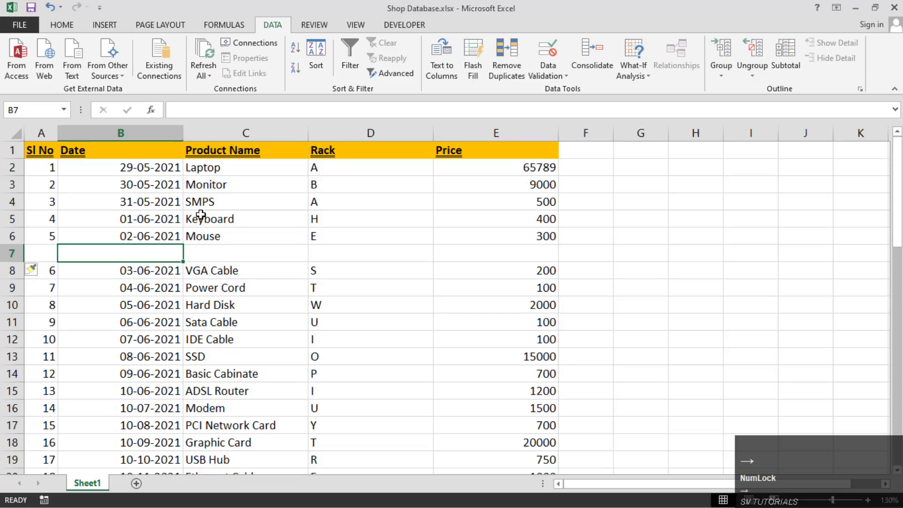
# Turn on filtering from cell B2, in the block of records above the blank row
pyautogui.hotkey('shift', 'space')
pyautogui.press('Up')
pyautogui.press('Up')
pyautogui.press('Up')
pyautogui.press('Up')
pyautogui.press('Up')
pyautogui.press('ctrl')
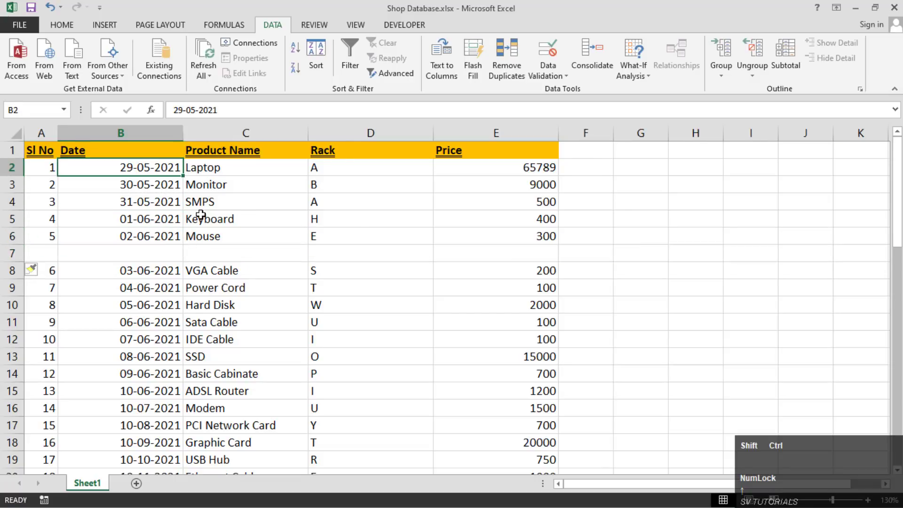
pyautogui.hotkey('ctrl', 'shift', 'l')
# Examine which products the Product Name filter list offers, and close it without filtering
pyautogui.press('Up')
pyautogui.press('Right')
pyautogui.press('Right')
pyautogui.press('Right')
pyautogui.press('Left')
pyautogui.press('Left')
pyautogui.hotkey('alt', 'Down')
pyautogui.press('Down')
pyautogui.press('Down')
pyautogui.press('Down')
pyautogui.press('Down')
pyautogui.press('Down')
pyautogui.press('Down')
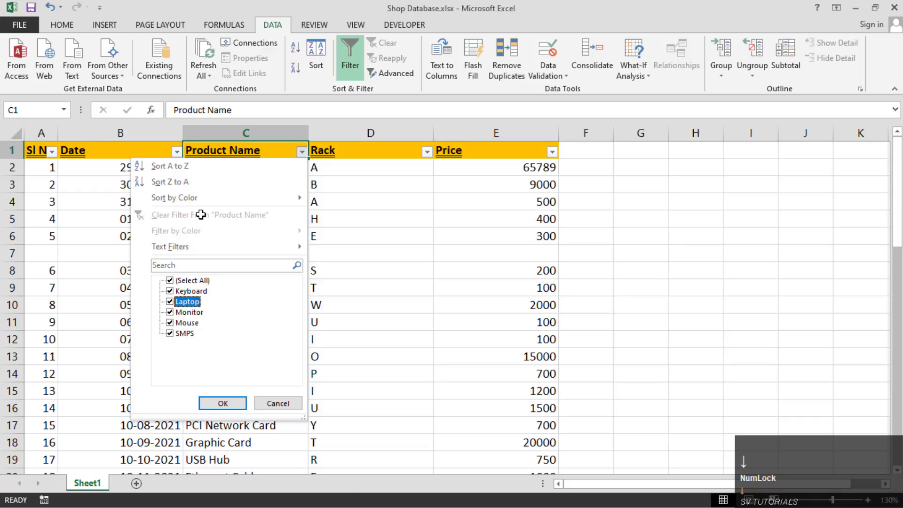
pyautogui.press('Escape')
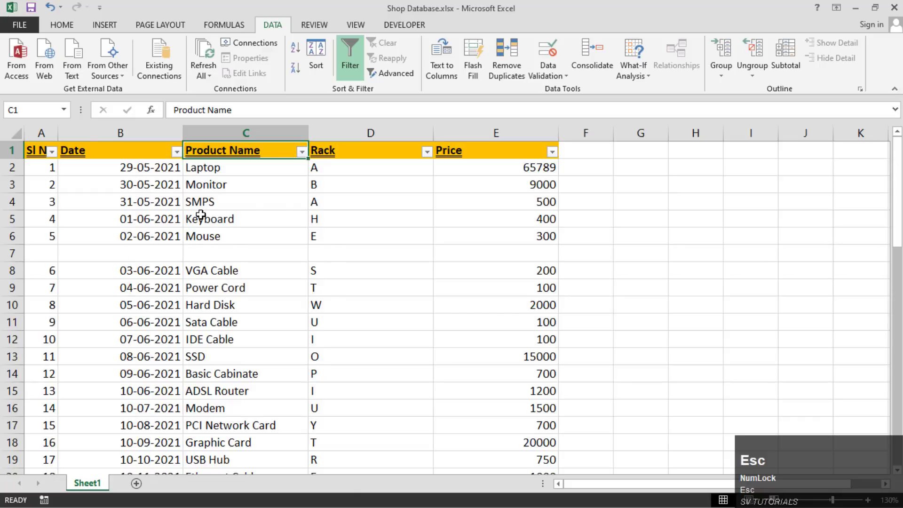
# Discard the stray entry in cell C1 and remove the filters from the header row
pyautogui.write('df')
pyautogui.press('Escape')
pyautogui.press('d')
pyautogui.press('f')
pyautogui.press('f')
# Select the whole data range A1:E56, including blank row 7, and apply filtering to it
pyautogui.press('Left')
pyautogui.press('Left')
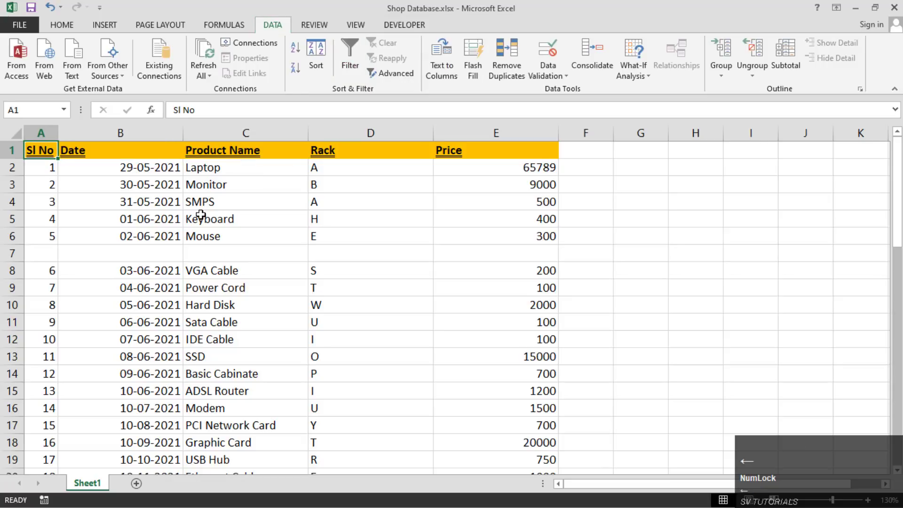
pyautogui.hotkey('shift', 'Right')
pyautogui.hotkey('shift', 'Right')
pyautogui.hotkey('shift', 'Right')
pyautogui.hotkey('shift', 'Right')
pyautogui.hotkey('shift', 'Down')
pyautogui.hotkey('shift', 'Down')
pyautogui.hotkey('shift', 'Down')
pyautogui.hotkey('shift', 'Down')
pyautogui.hotkey('shift', 'Down')
pyautogui.hotkey('shift', 'Down')
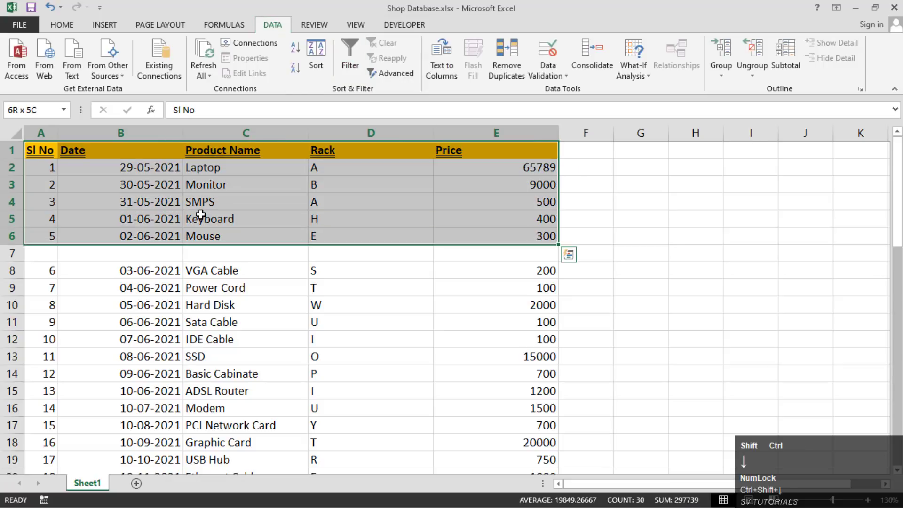
pyautogui.hotkey('shift', 'Down')
pyautogui.hotkey('ctrl', 'shift', 'Down')
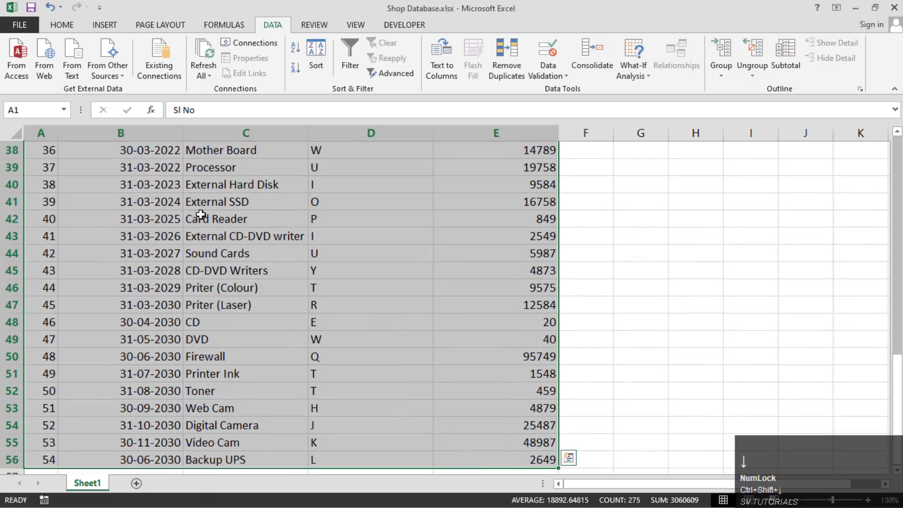
pyautogui.hotkey('ctrl', 'shift', 'l')
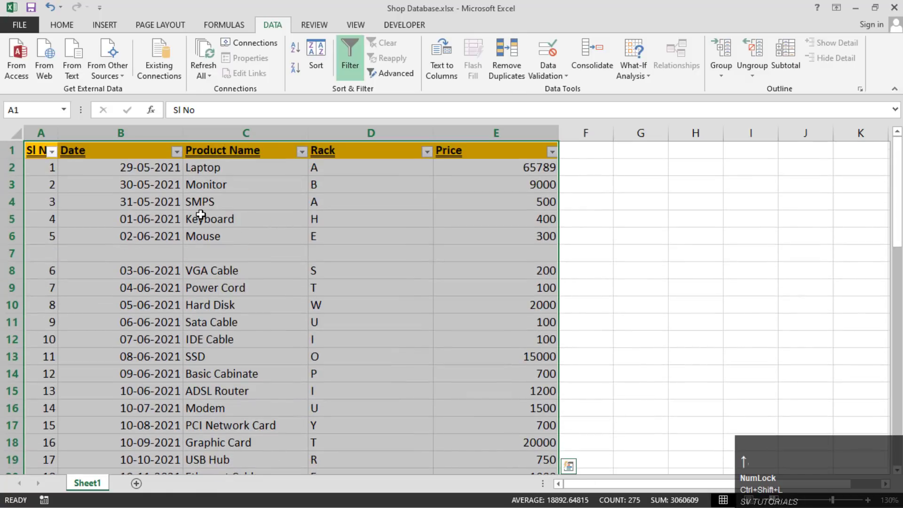
# Examine the filter lists of the Date and Product Name columns, closing each without filtering
pyautogui.press('Left')
pyautogui.press('Right')
pyautogui.press('Right')
pyautogui.press('Left')
pyautogui.hotkey('alt', 'Down')
pyautogui.press('Down')
pyautogui.press('Escape')
pyautogui.press('Right')
pyautogui.hotkey('alt', 'Down')
pyautogui.press('Up')
pyautogui.press('Escape')
# Turn off filtering and delete the blank row 7
pyautogui.press('Down')
pyautogui.press('Down')
pyautogui.press('Down')
pyautogui.press('Down')
pyautogui.press('Down')
pyautogui.press('Down')
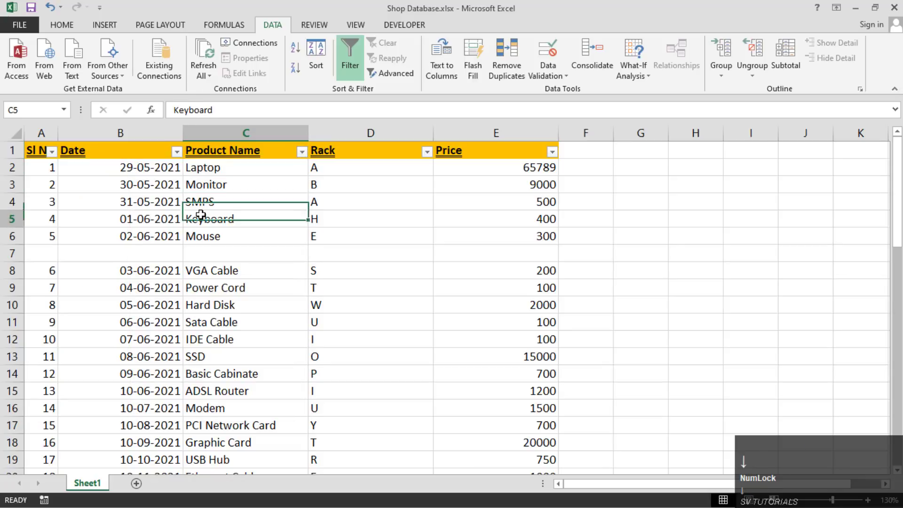
pyautogui.hotkey('shift', 'space')
pyautogui.press('Left')
pyautogui.hotkey('shift', 'space')
pyautogui.hotkey('ctrl', 'shift', 'l')
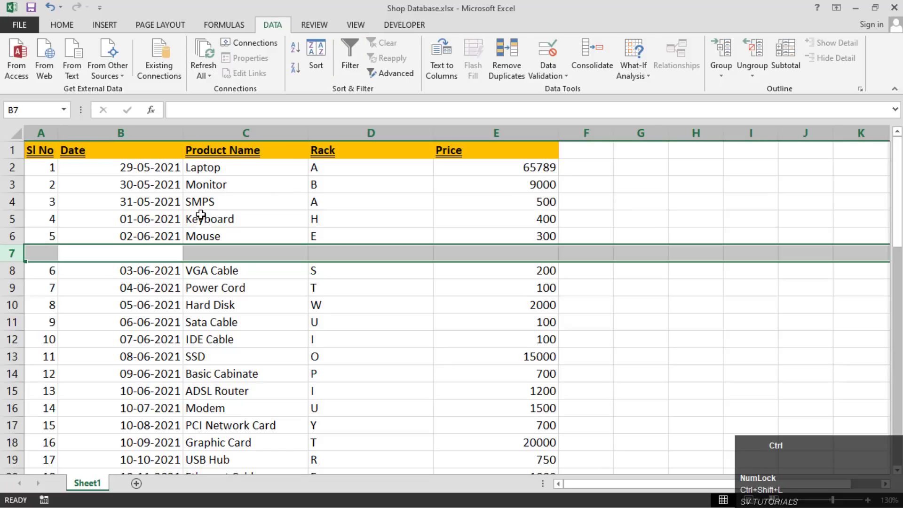
pyautogui.hotkey('ctrl', '-')
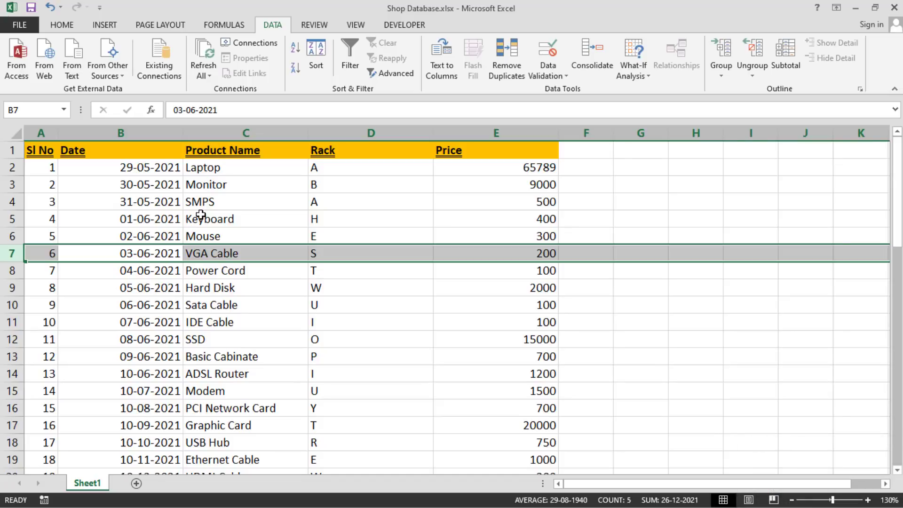
# Turn on filtering for the table from the Date header in cell B1
pyautogui.press('Up')
pyautogui.press('Up')
pyautogui.press('Up')
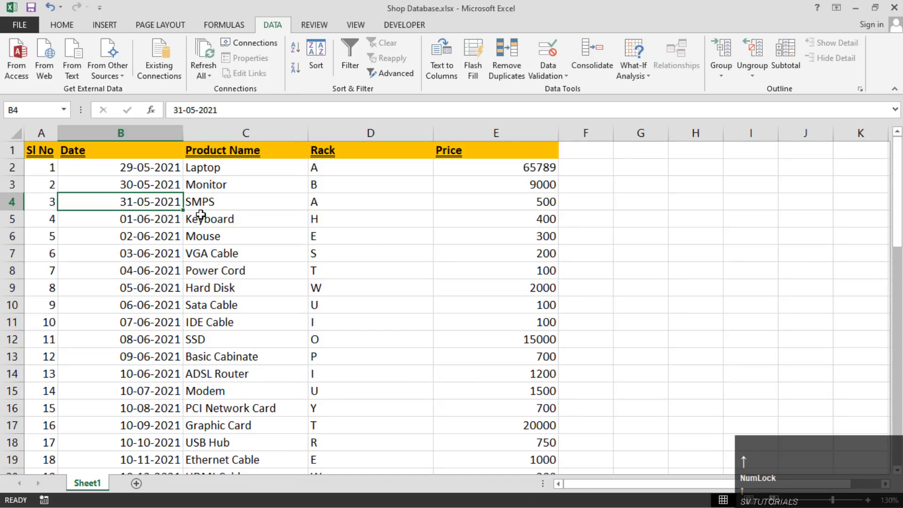
pyautogui.click(62, 25)
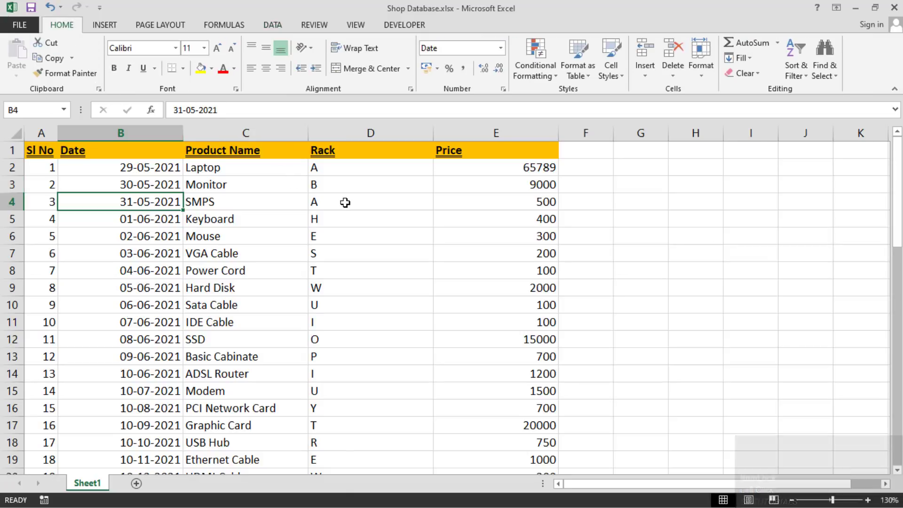
pyautogui.press('Up')
pyautogui.press('Up')
pyautogui.press('Up')
pyautogui.press('alt')
pyautogui.press('alt')
pyautogui.press('alt')
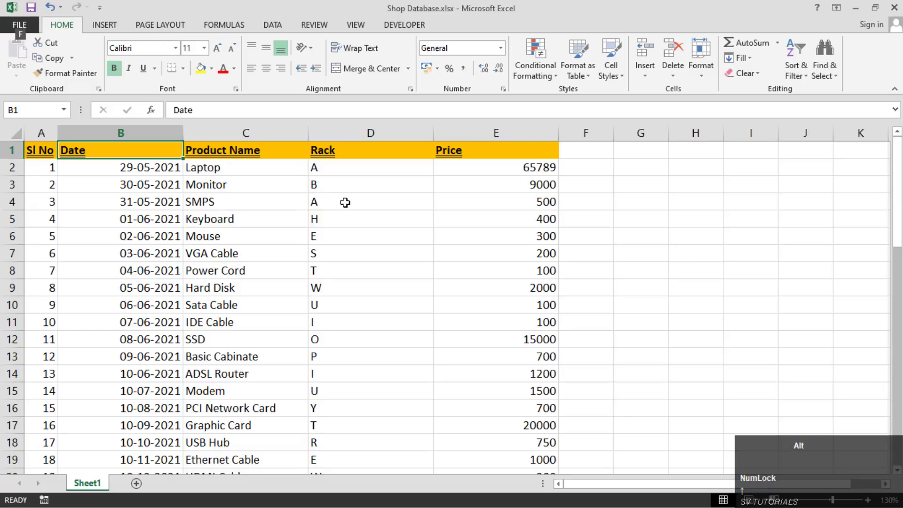
pyautogui.press('alt')
pyautogui.press('alt')
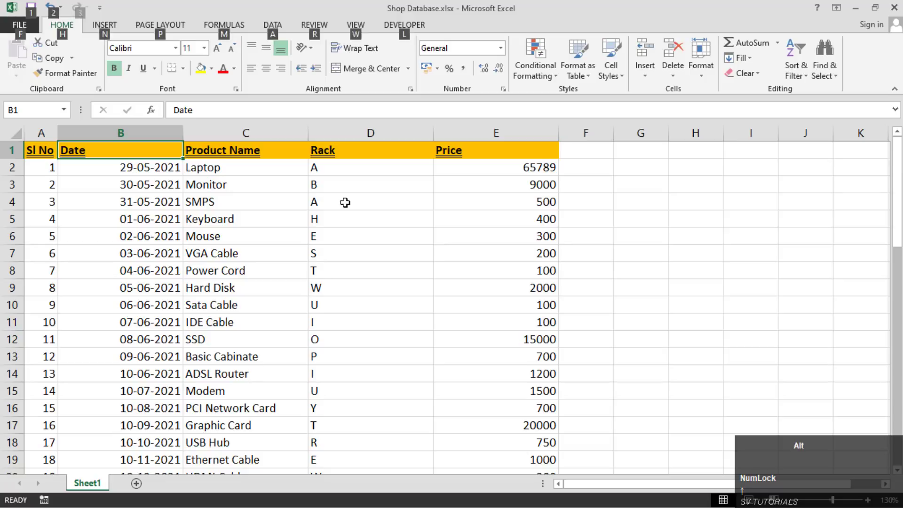
pyautogui.press('alt')
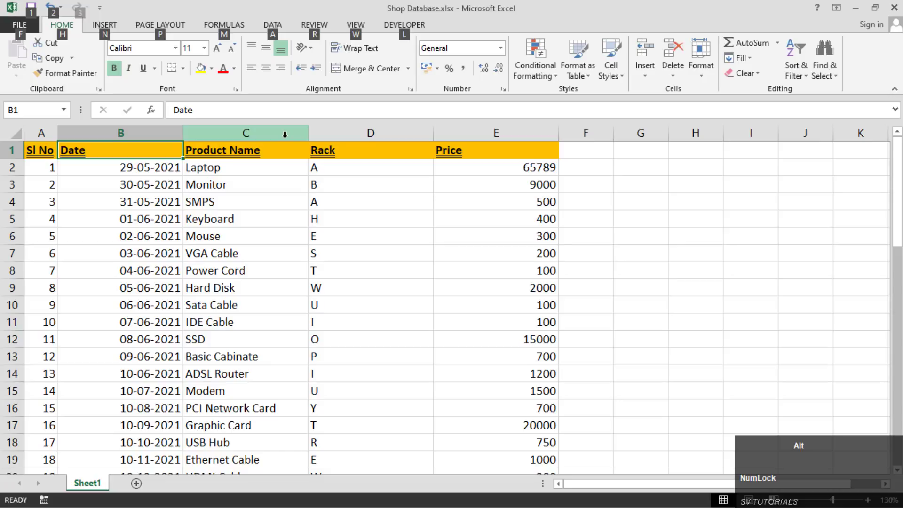
pyautogui.press('a')
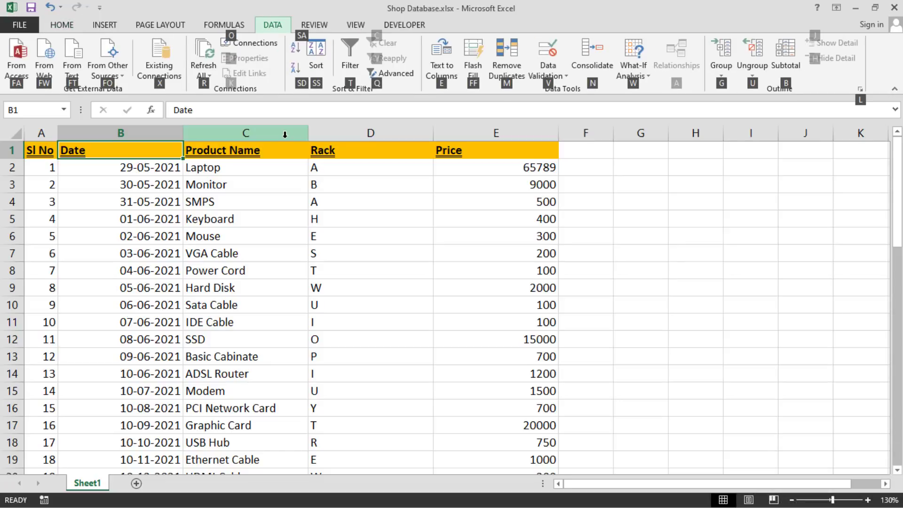
pyautogui.press('t')
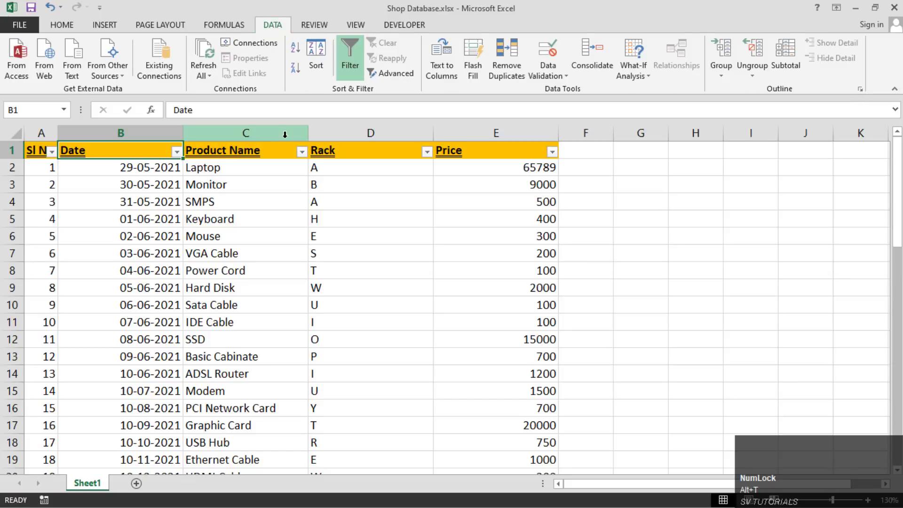
pyautogui.press('Escape')
# Filter the Date column to show only records from 2030
pyautogui.press('Down')
pyautogui.press('Up')
pyautogui.hotkey('alt', 'Down')
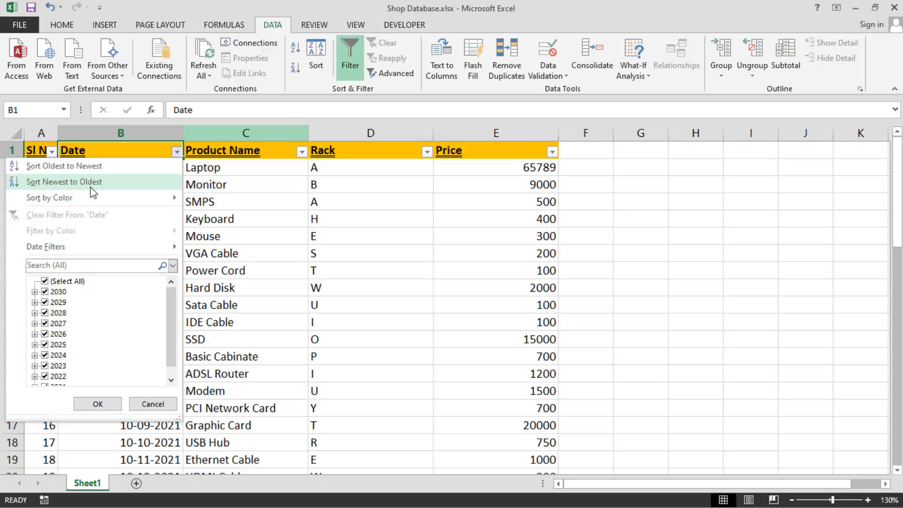
pyautogui.click(112, 198)
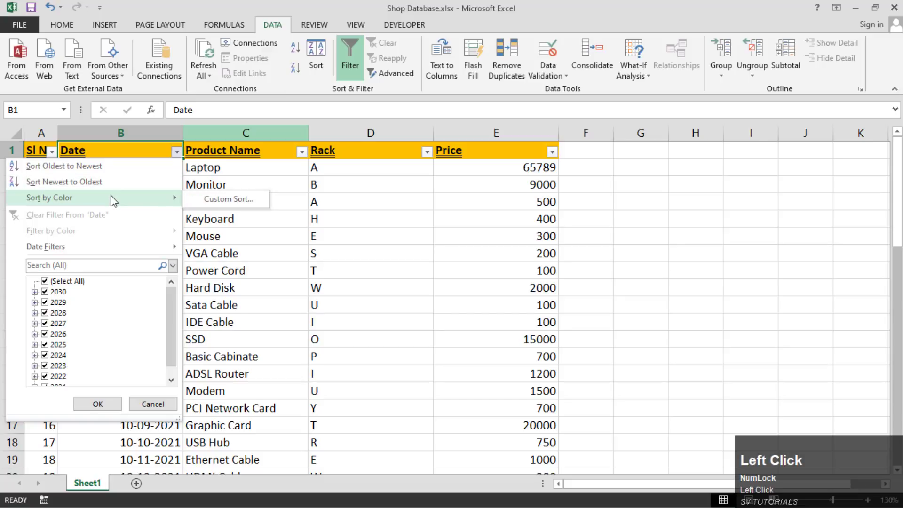
pyautogui.click(55, 282)
pyautogui.click(52, 293)
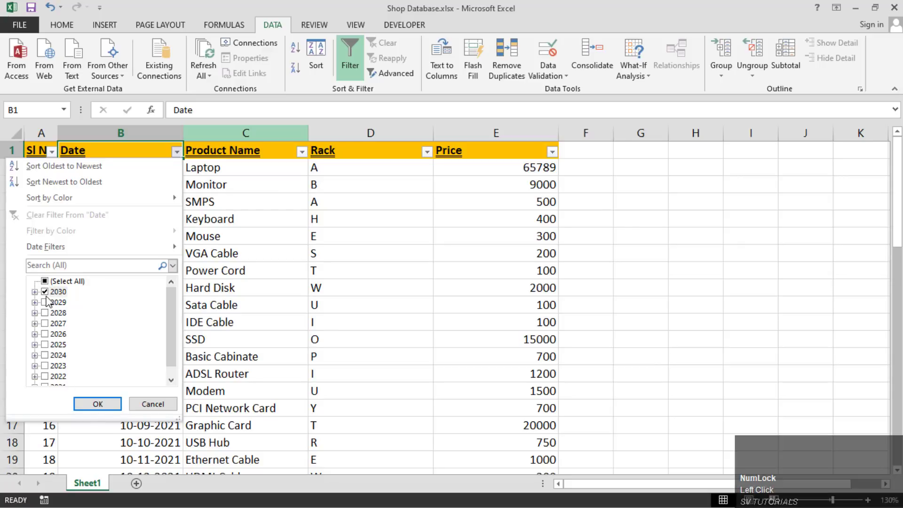
pyautogui.click(51, 292)
pyautogui.moveTo(173, 303)
pyautogui.mouseDown()
pyautogui.moveTo(175, 313)
pyautogui.moveTo(175, 295)
pyautogui.mouseUp()
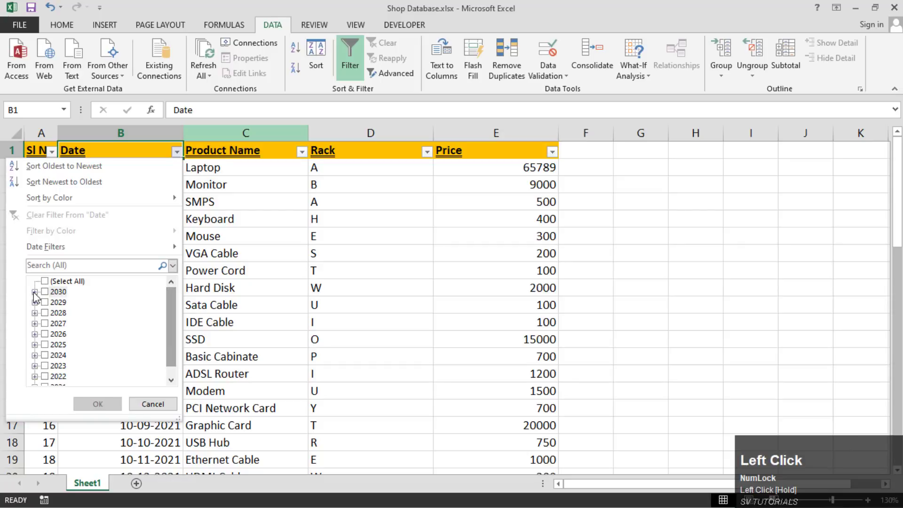
pyautogui.click(35, 293)
pyautogui.click(35, 282)
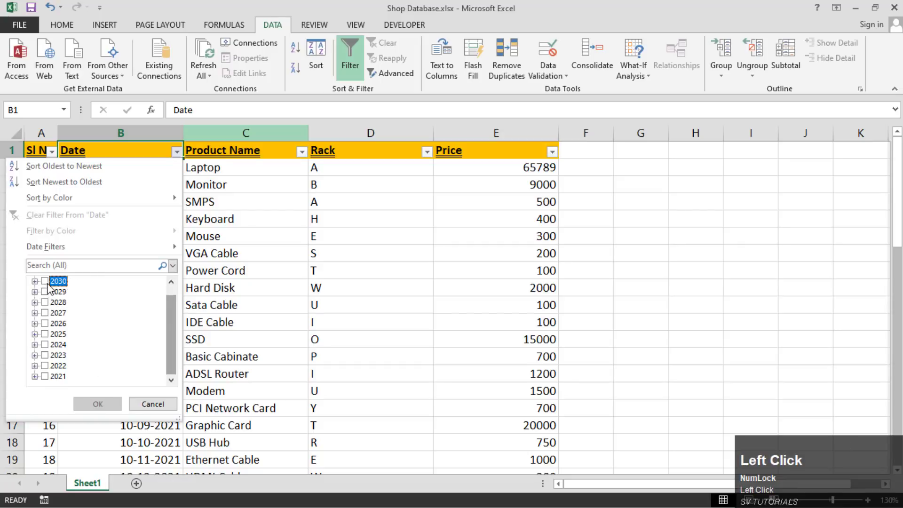
pyautogui.click(45, 281)
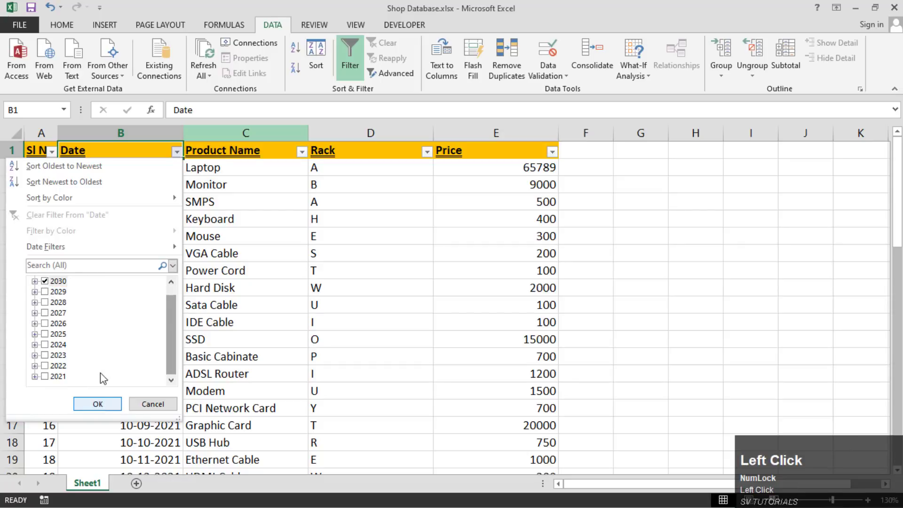
pyautogui.click(101, 405)
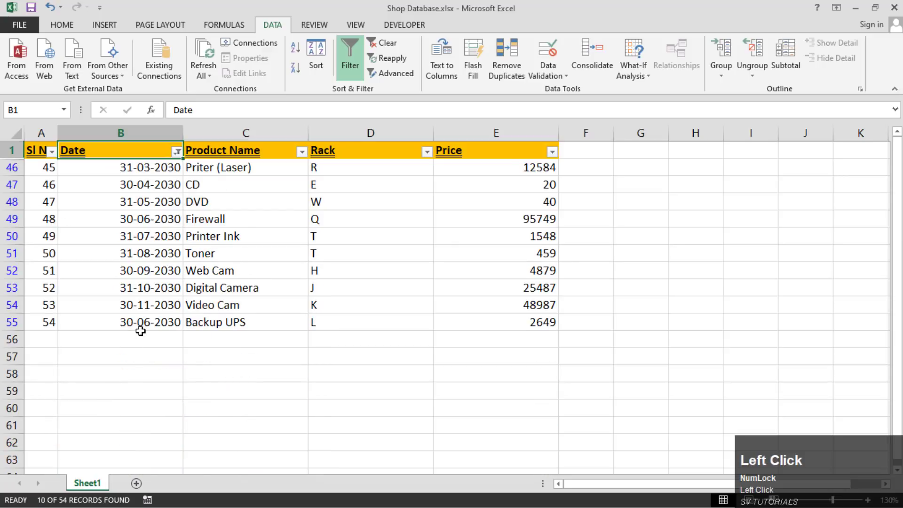
# Examine the filtered 2030 records starting at row 46, and return to the Date header
pyautogui.press('Down')
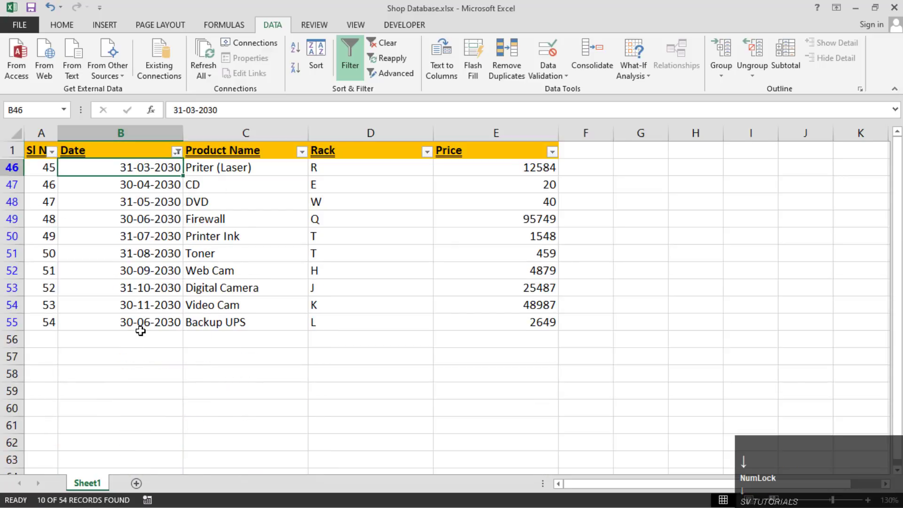
pyautogui.hotkey('shift', 'space')
pyautogui.hotkey('shift', 'Down')
pyautogui.hotkey('shift', 'Down')
pyautogui.hotkey('shift', 'Down')
pyautogui.hotkey('shift', 'Down')
pyautogui.hotkey('ctrl', 'Up')
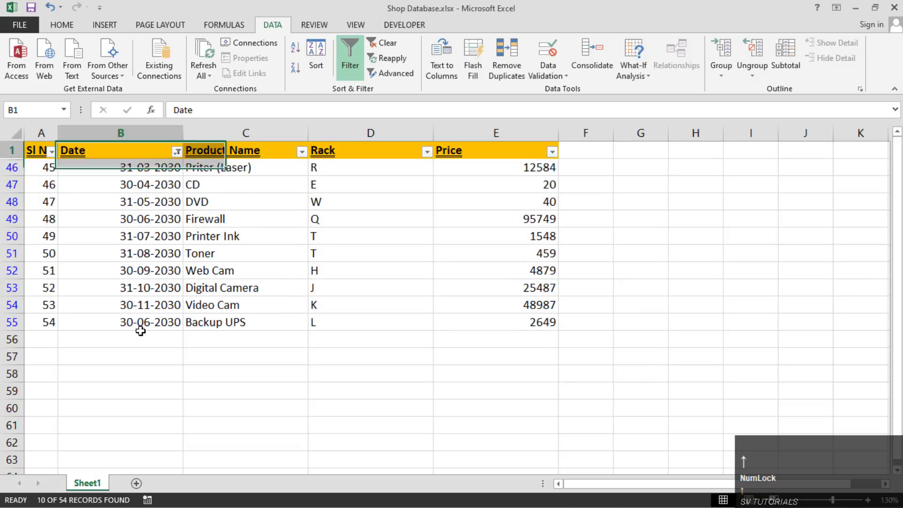
# Filter the Date column to 2027 records by searching for 2027 in its filter list
pyautogui.hotkey('alt', 'Down')
pyautogui.hotkey('alt', 'Down')
pyautogui.press('Escape')
pyautogui.click(45, 292)
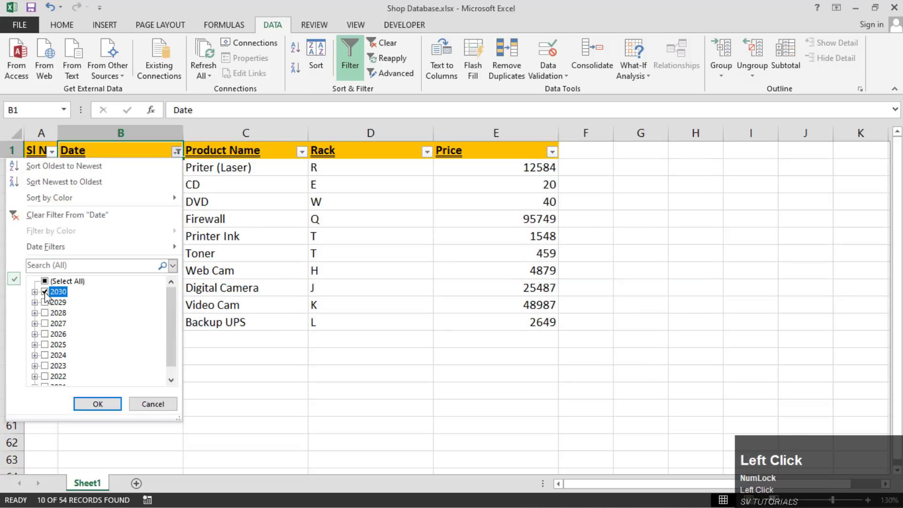
pyautogui.click(76, 264)
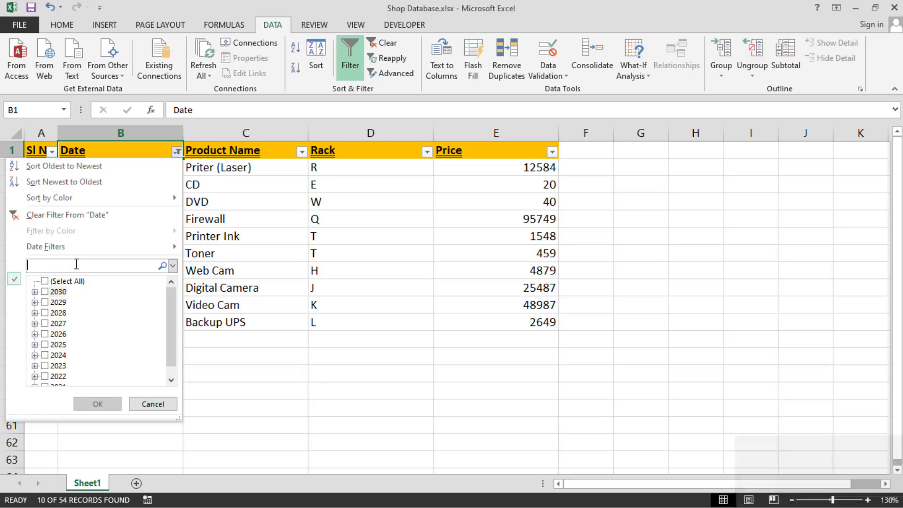
pyautogui.write('2027')
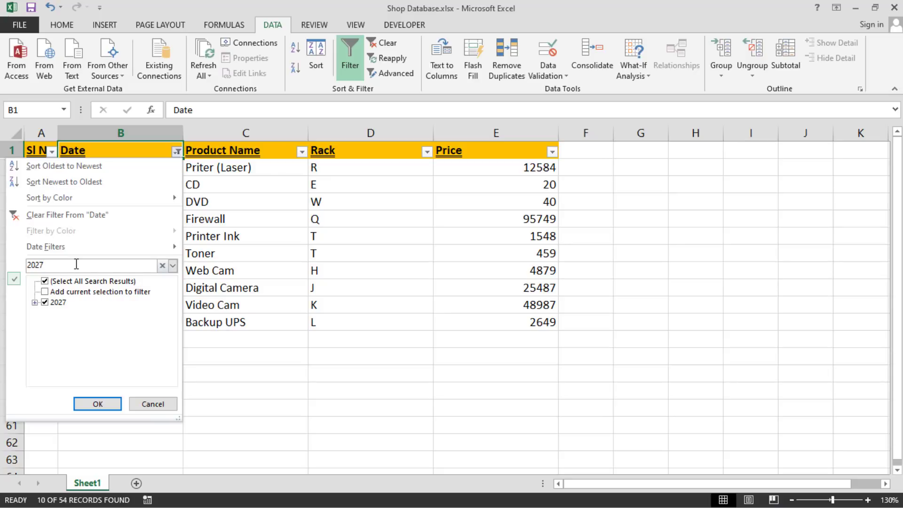
pyautogui.press('Return')
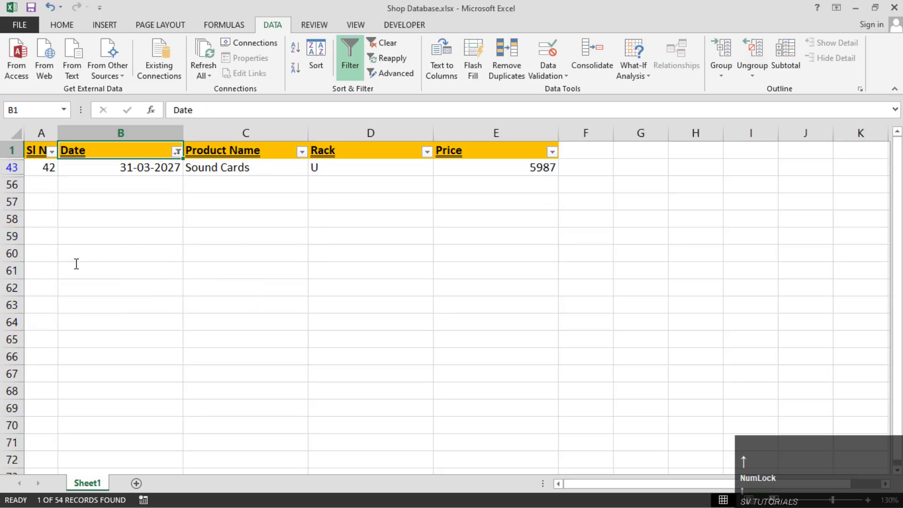
pyautogui.press('Down')
pyautogui.press('Up')
# Clear the filter from the Date column
pyautogui.hotkey('alt', 'Down')
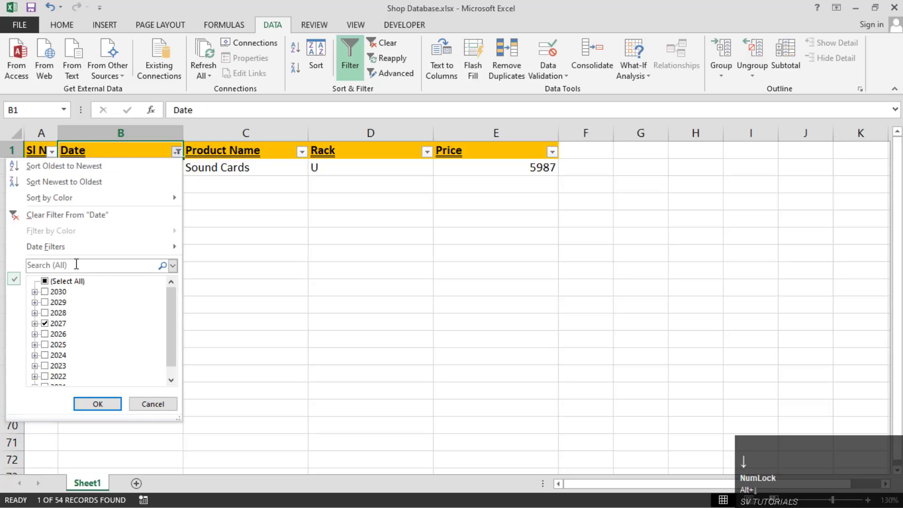
pyautogui.click(45, 281)
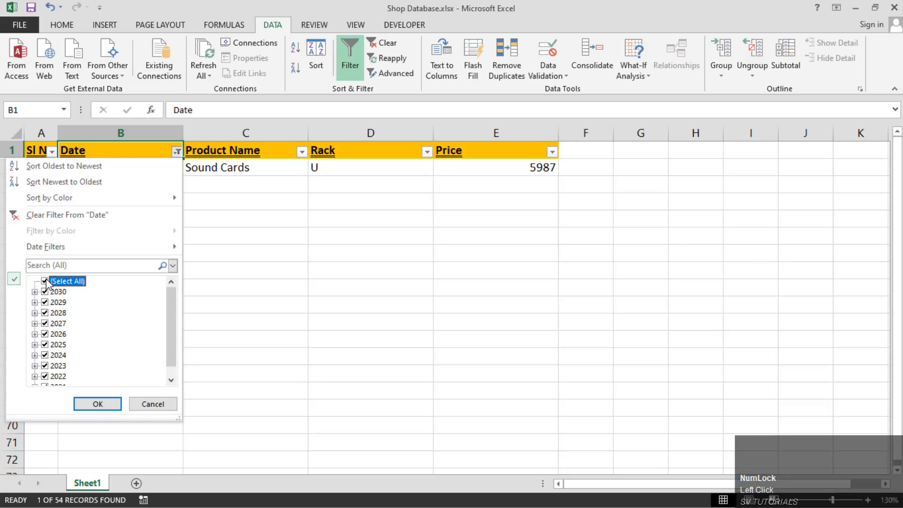
pyautogui.moveTo(89, 254)
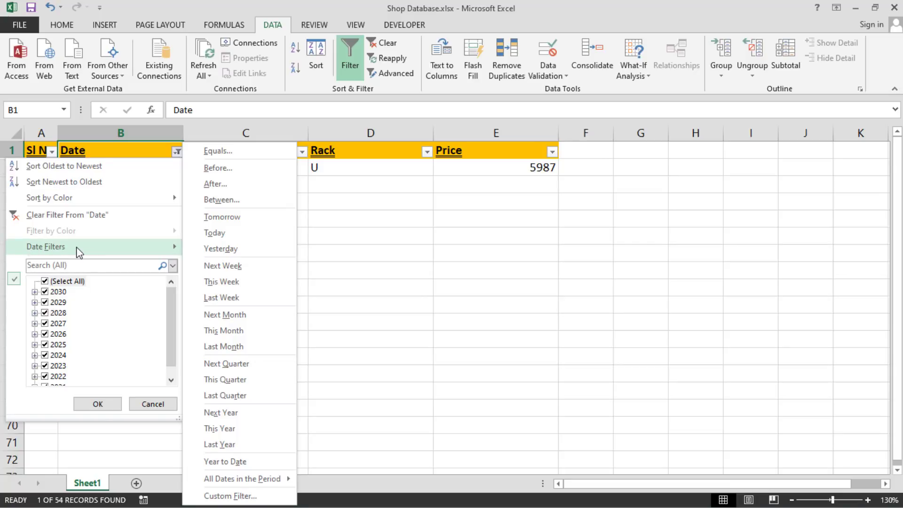
pyautogui.click(71, 215)
# Apply the Today date filter to the Date column and select the date in cell B2
pyautogui.click(176, 151)
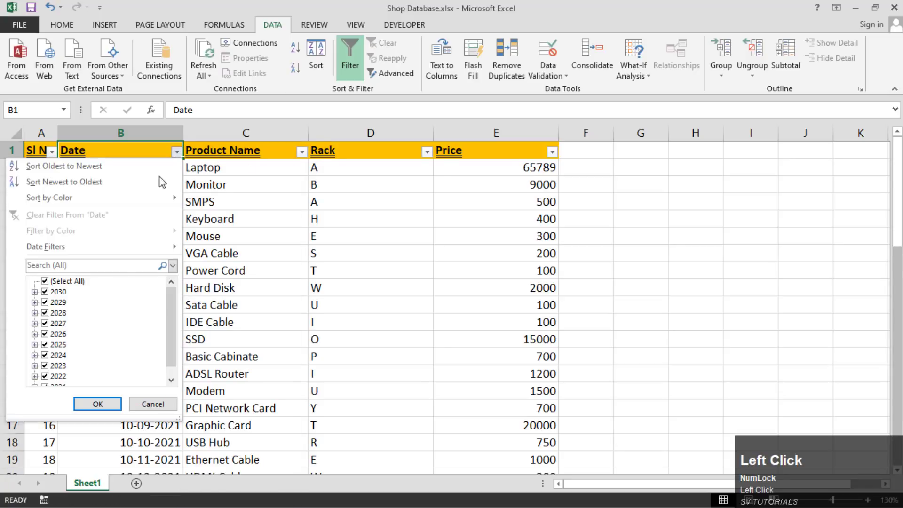
pyautogui.moveTo(131, 247)
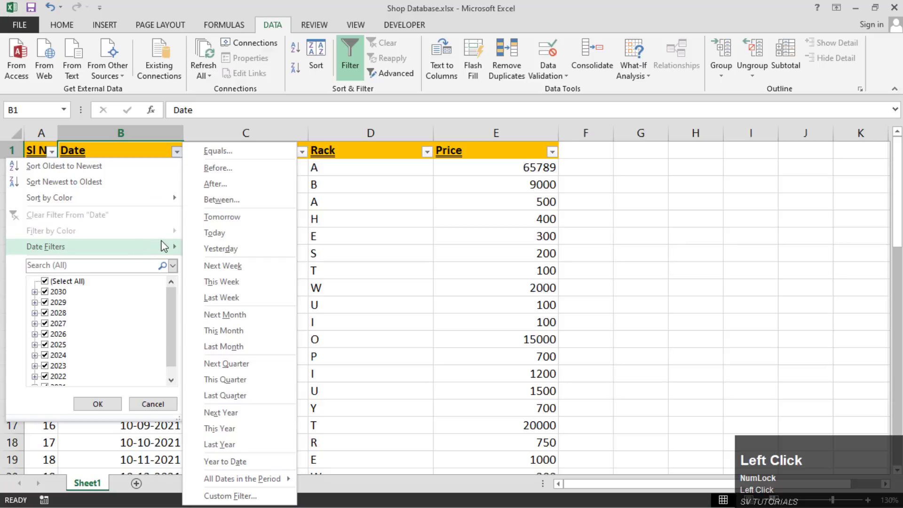
pyautogui.click(227, 234)
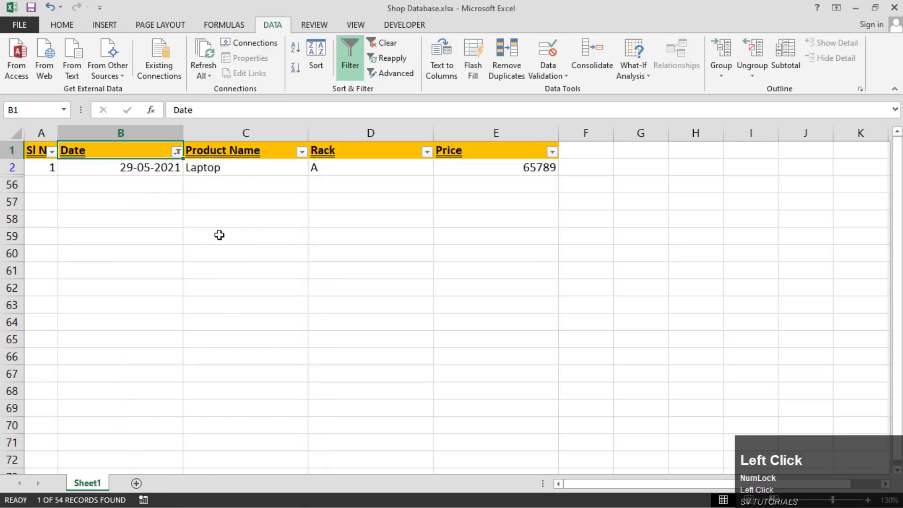
pyautogui.click(153, 170)
# Apply the This Week date filter to the Date column and remove it again
pyautogui.click(177, 151)
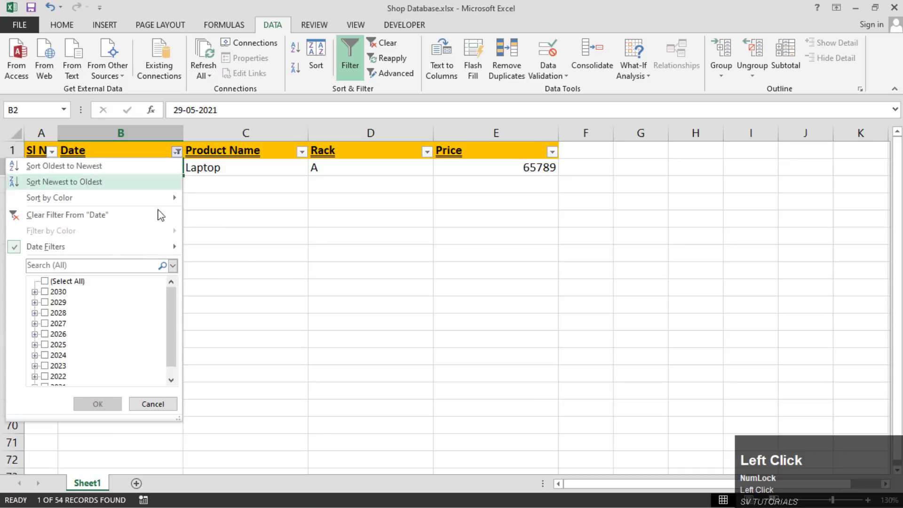
pyautogui.moveTo(121, 245)
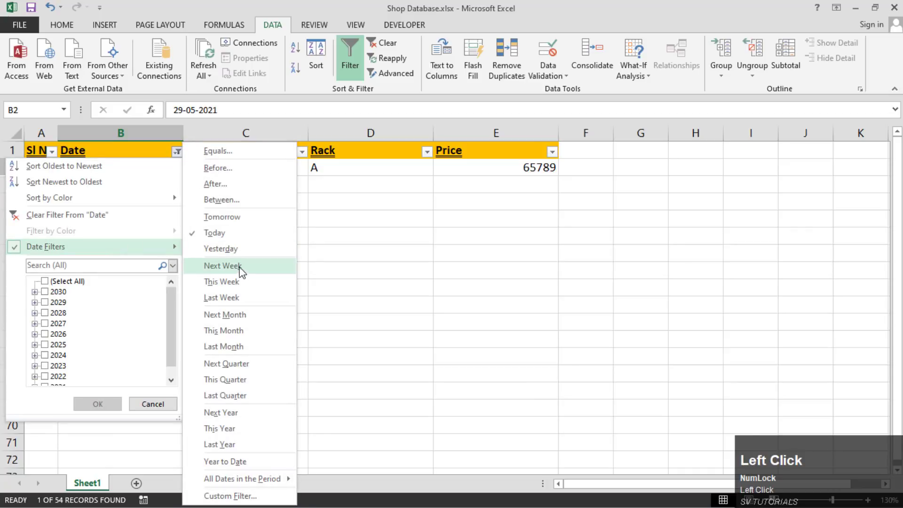
pyautogui.click(241, 282)
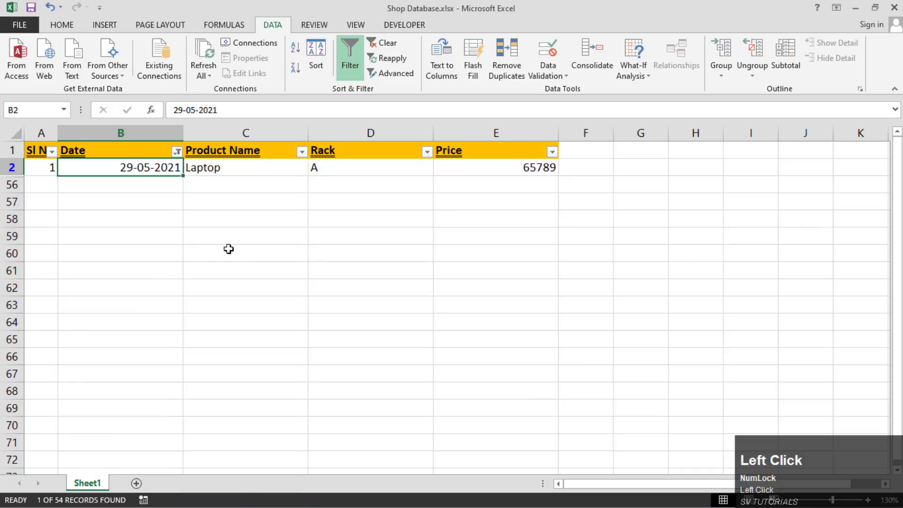
pyautogui.click(177, 151)
pyautogui.moveTo(141, 248)
pyautogui.click(234, 285)
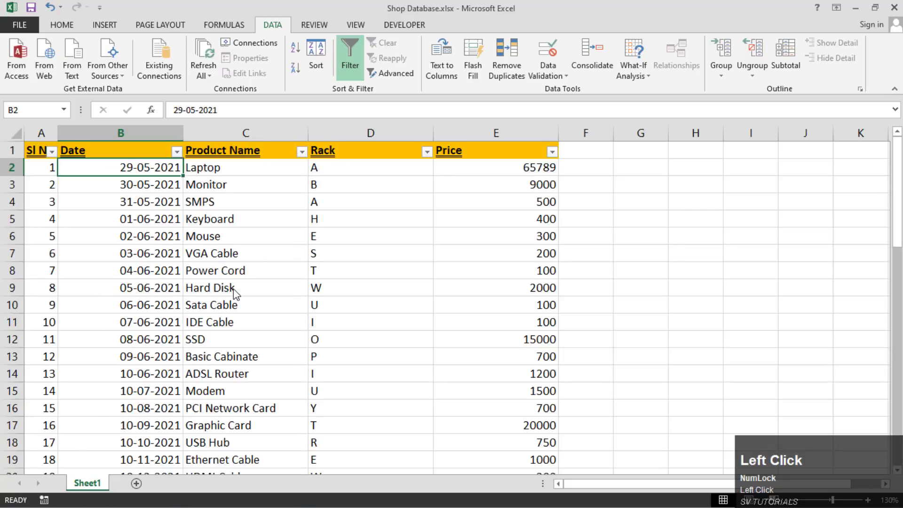
# Apply the Next Month date filter to the Date column and select the filtered dates in B5 to B14
pyautogui.click(180, 155)
pyautogui.moveTo(117, 247)
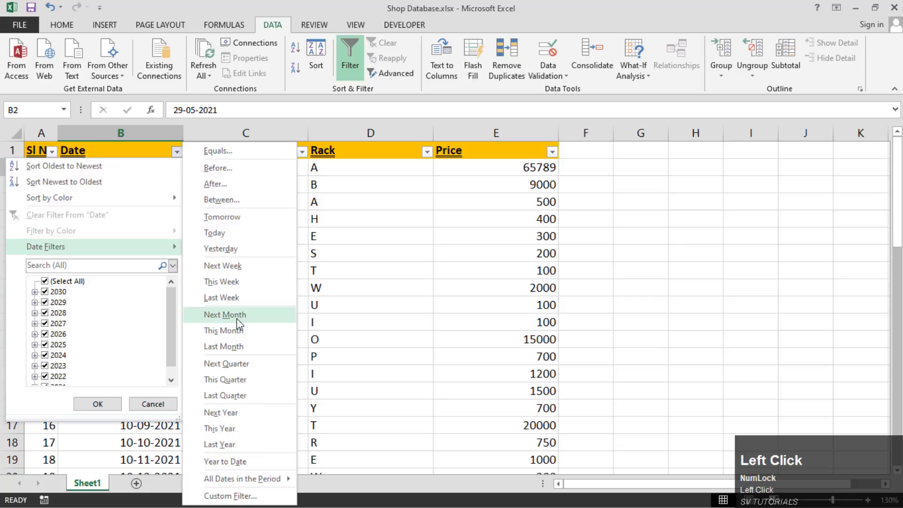
pyautogui.click(239, 317)
pyautogui.moveTo(140, 168); pyautogui.dragTo(143, 322)
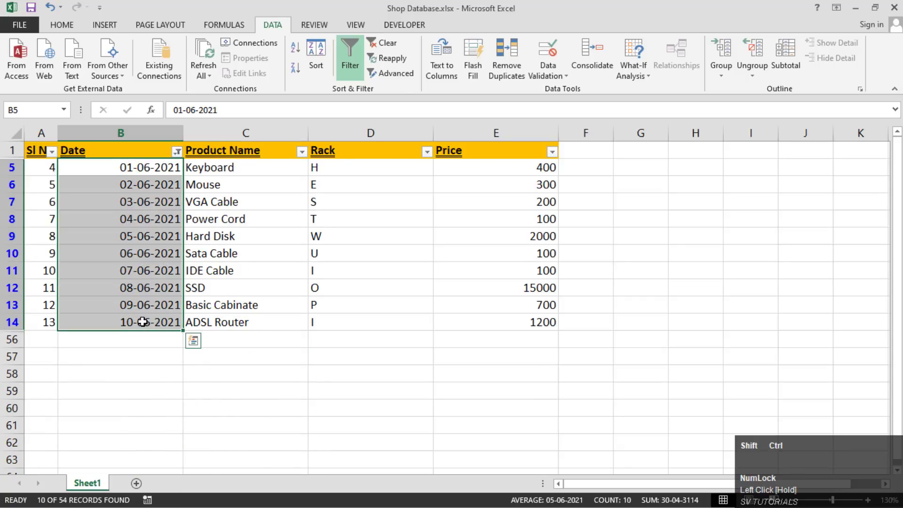
# Turn off filtering and return to the first records of the Date column
pyautogui.hotkey('ctrl', 'shift', 'l')
pyautogui.press('Up')
pyautogui.press('Up')
pyautogui.press('Up')
pyautogui.press('Up')
pyautogui.press('Down')
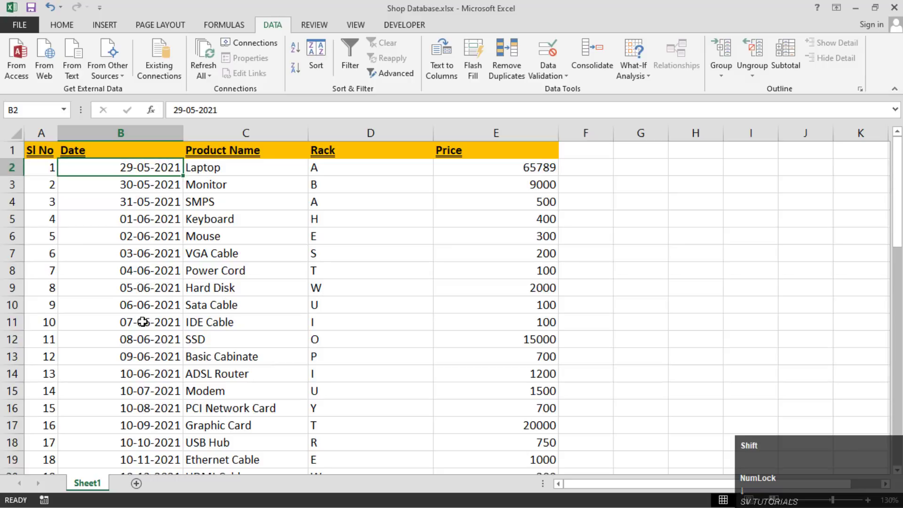
pyautogui.hotkey('shift', 'space')
pyautogui.press('Down')
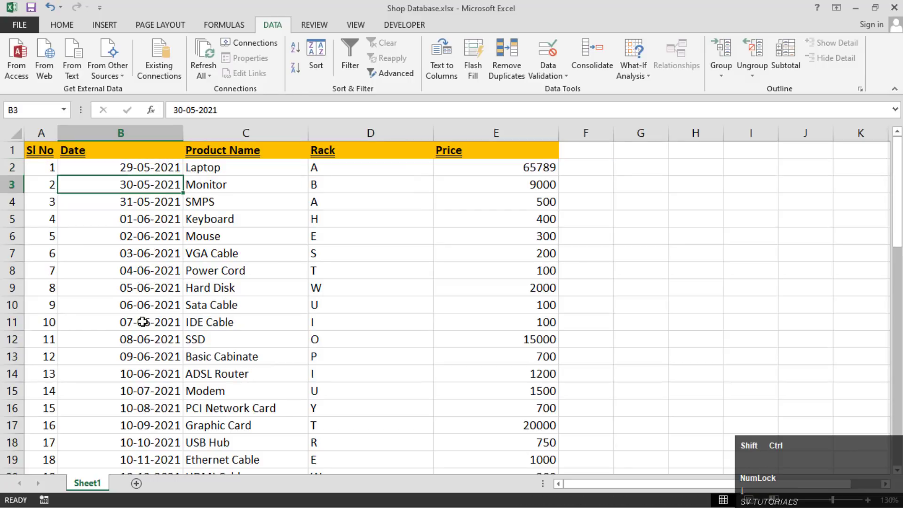
# Turn on filtering from cell B3 and select the Date header
pyautogui.hotkey('ctrl', 'shift', 'l')
pyautogui.press('Up')
pyautogui.press('Up')
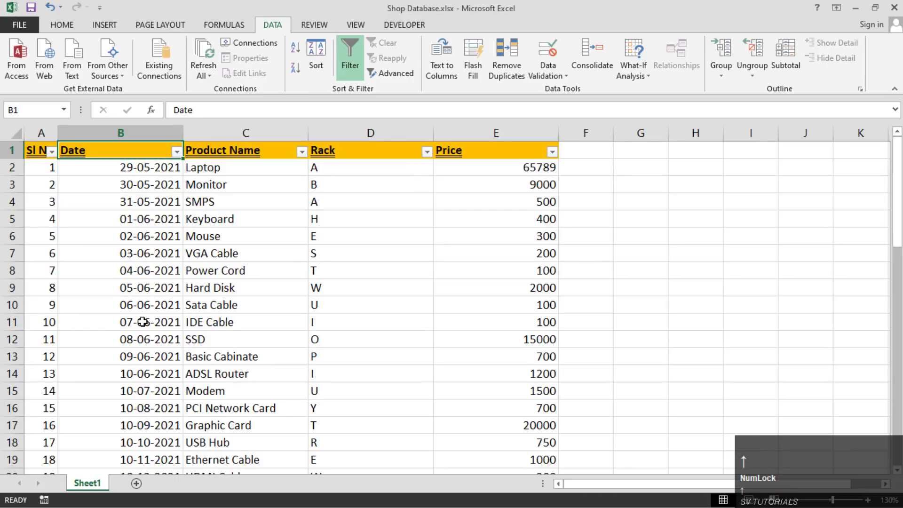
# Apply the Last Month date filter to the Date column
pyautogui.hotkey('alt', 'Down')
pyautogui.press('Down')
pyautogui.press('Down')
pyautogui.press('Down')
pyautogui.press('Right')
pyautogui.press('Down')
pyautogui.press('Down')
pyautogui.press('Down')
pyautogui.press('Down')
pyautogui.press('Down')
pyautogui.press('Down')
pyautogui.press('Down')
pyautogui.press('Down')
pyautogui.press('Down')
pyautogui.press('Down')
pyautogui.press('Down')
pyautogui.press('Down')
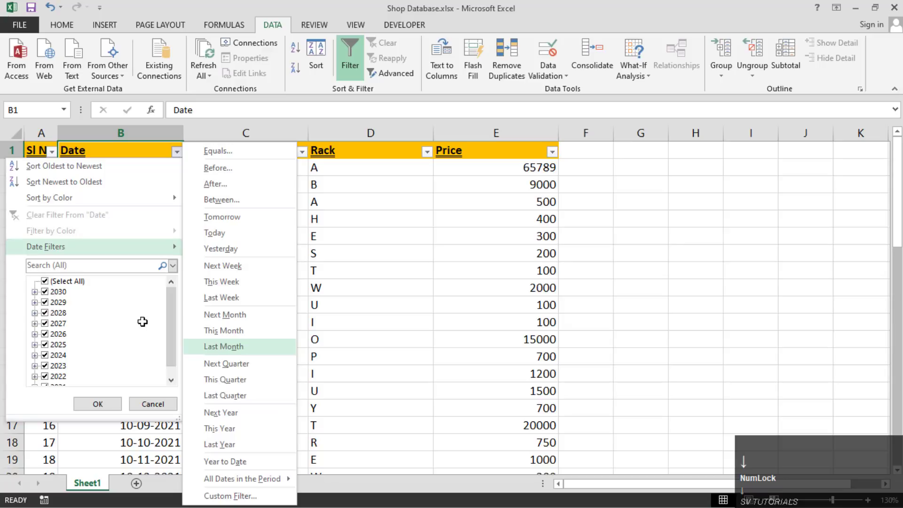
pyautogui.press('Return')
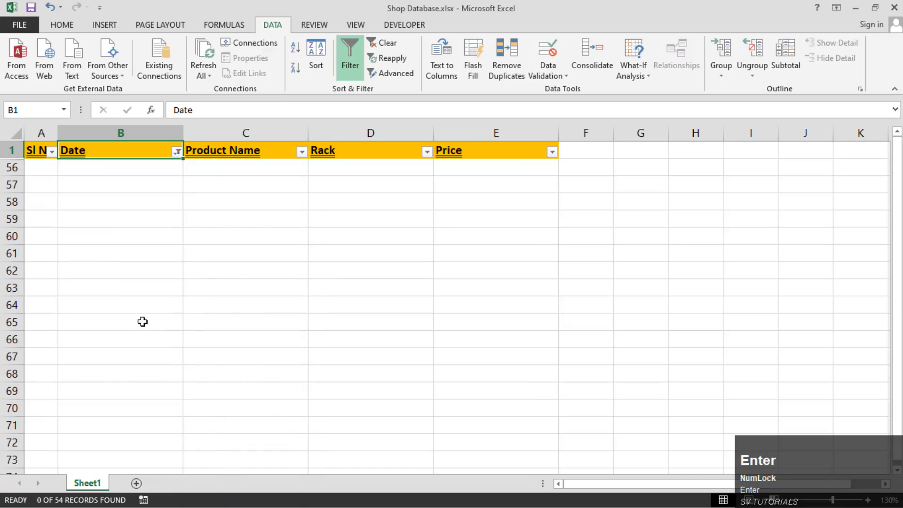
pyautogui.press('Down')
pyautogui.press('Up')
# Turn off filtering to remove the Last Month filter
pyautogui.hotkey('alt', 'd')
pyautogui.press('f')
pyautogui.press('Up')
pyautogui.press('Up')
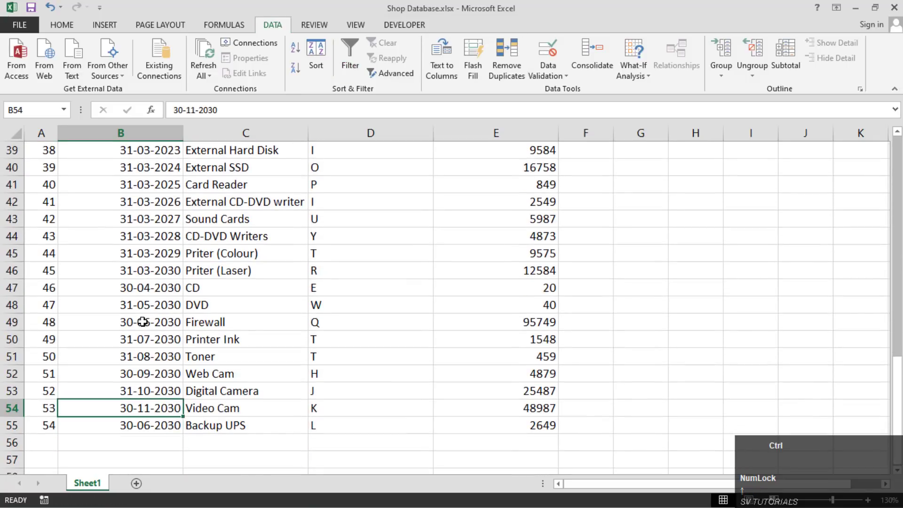
# Select the whole table, turn on filtering for it, and go to the Date header
pyautogui.hotkey('ctrl', 'Home')
pyautogui.hotkey('ctrl', 'a')
pyautogui.hotkey('ctrl', 'shift', 'l')
pyautogui.press('Right')
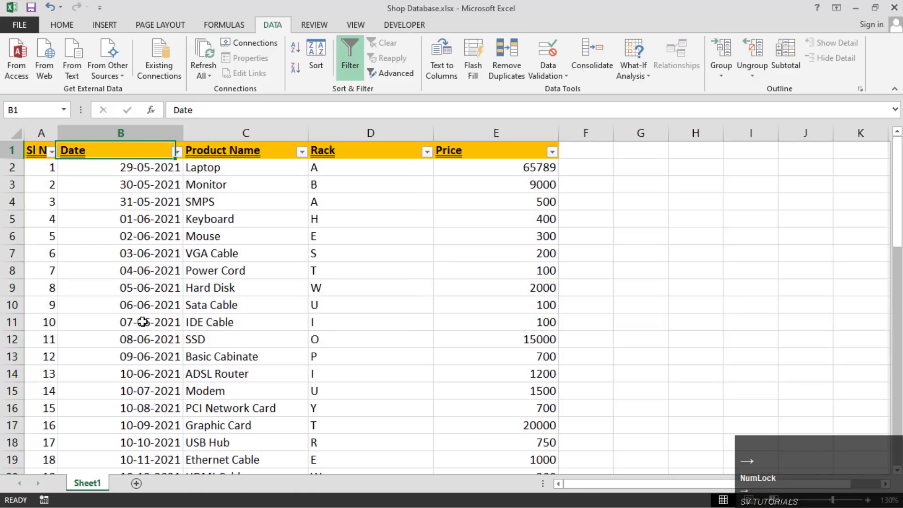
# Apply the This Year date filter to the Date column and check the filtered dates from B2 down
pyautogui.hotkey('alt', 'Down')
pyautogui.press('Down')
pyautogui.press('Down')
pyautogui.press('Down')
pyautogui.press('Down')
pyautogui.press('Down')
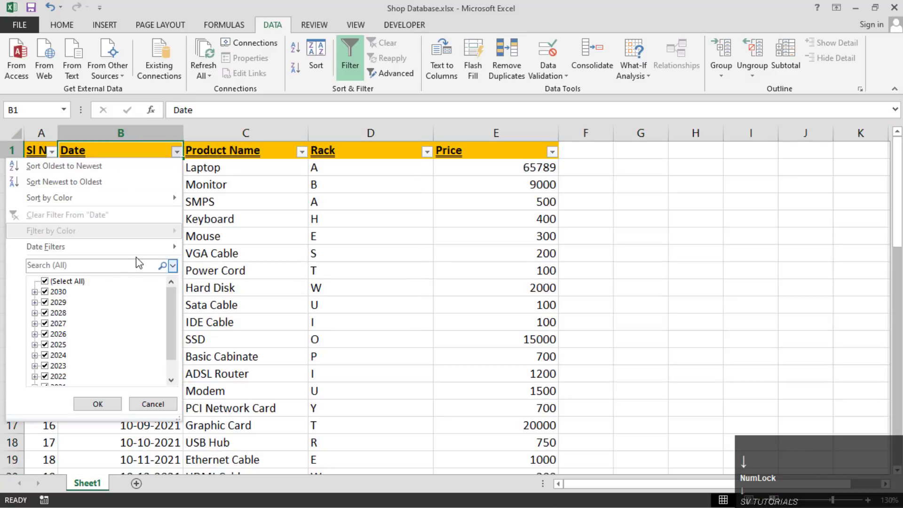
pyautogui.click(140, 249)
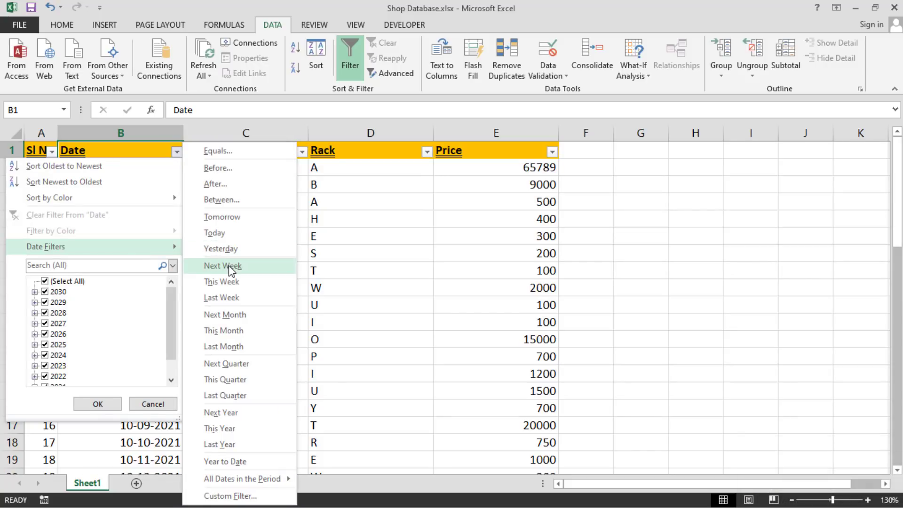
pyautogui.click(248, 428)
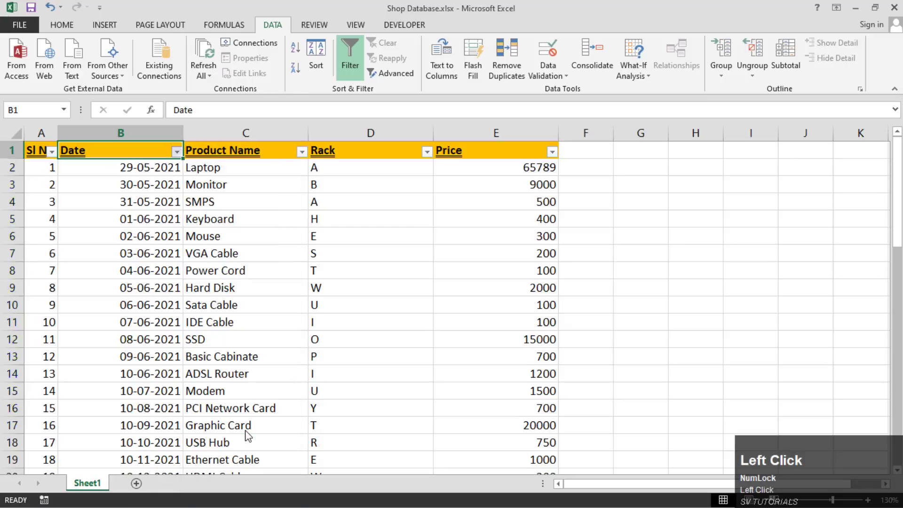
pyautogui.click(163, 175)
pyautogui.hotkey('ctrl', 'shift', 'Down')
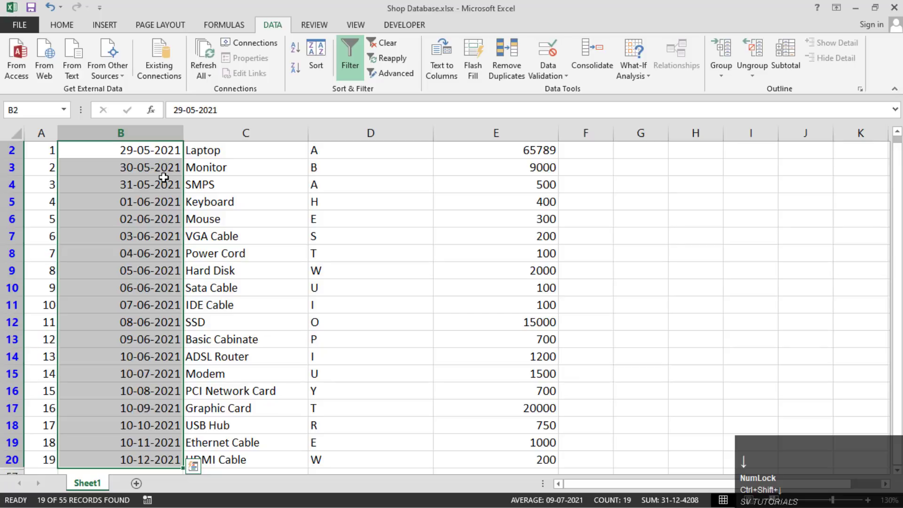
pyautogui.press('Up')
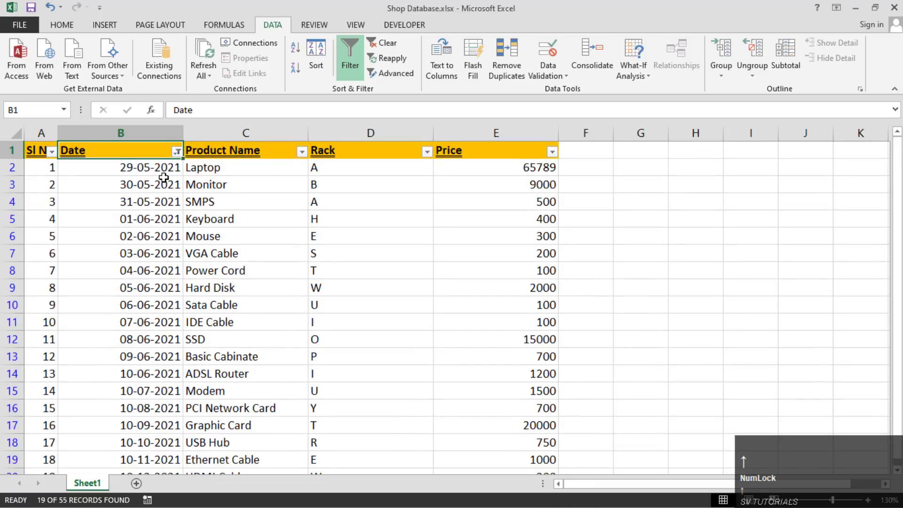
# Examine the year, month and date search scopes in the Date column's filter list, closing it without changes
pyautogui.hotkey('alt', 'Down')
pyautogui.press('Down')
pyautogui.press('Down')
pyautogui.press('Down')
pyautogui.press('Down')
pyautogui.press('Down')
pyautogui.press('Down')
pyautogui.press('Down')
pyautogui.press('Down')
pyautogui.press('Down')
pyautogui.press('Down')
pyautogui.press('Up')
pyautogui.press('Up')
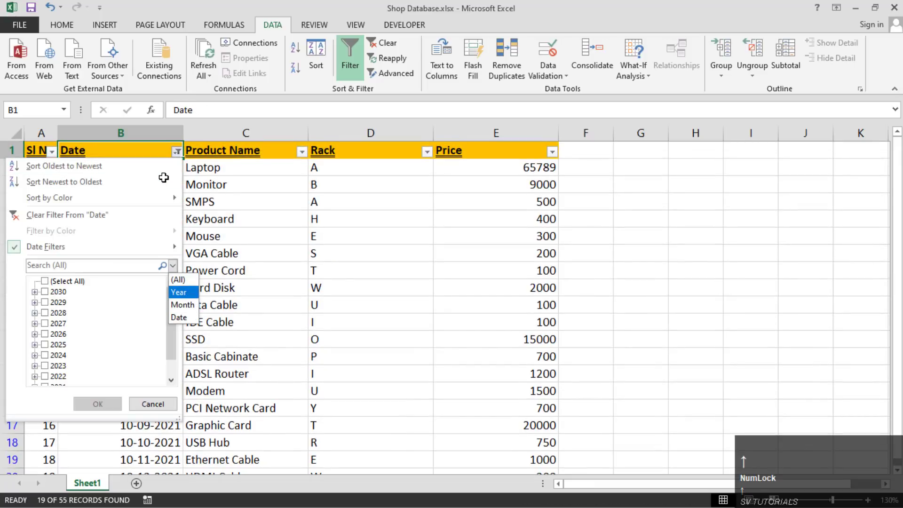
pyautogui.press('Escape')
pyautogui.press('Escape')
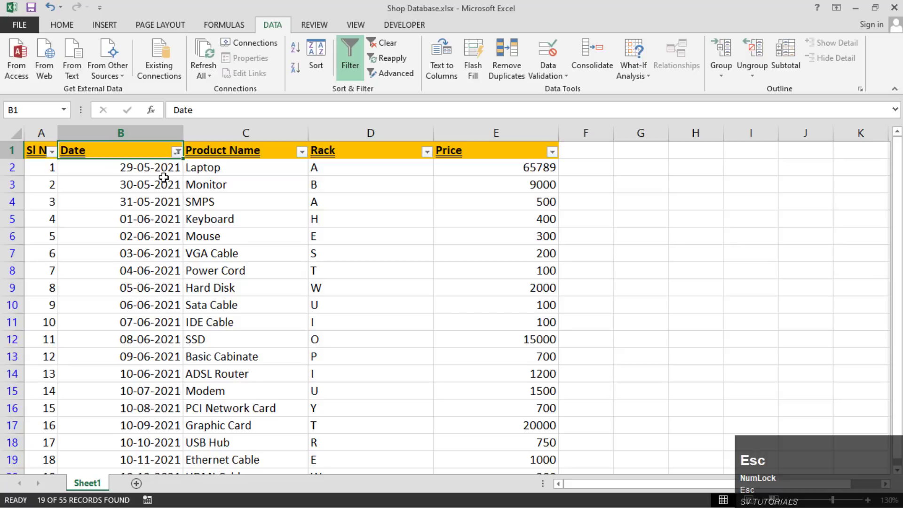
# Clear the This Year filter from the Date column and select the dates in B2 to B6
pyautogui.click(176, 152)
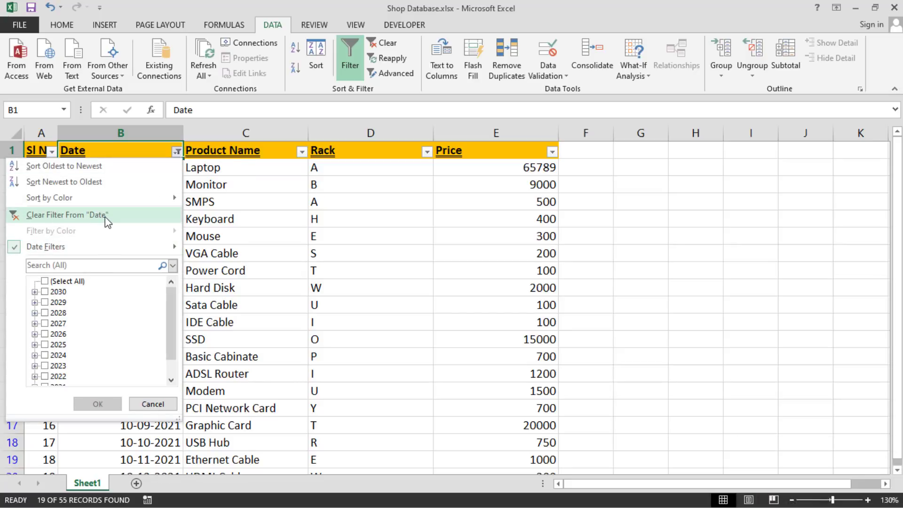
pyautogui.click(85, 217)
pyautogui.moveTo(125, 171); pyautogui.dragTo(137, 243)
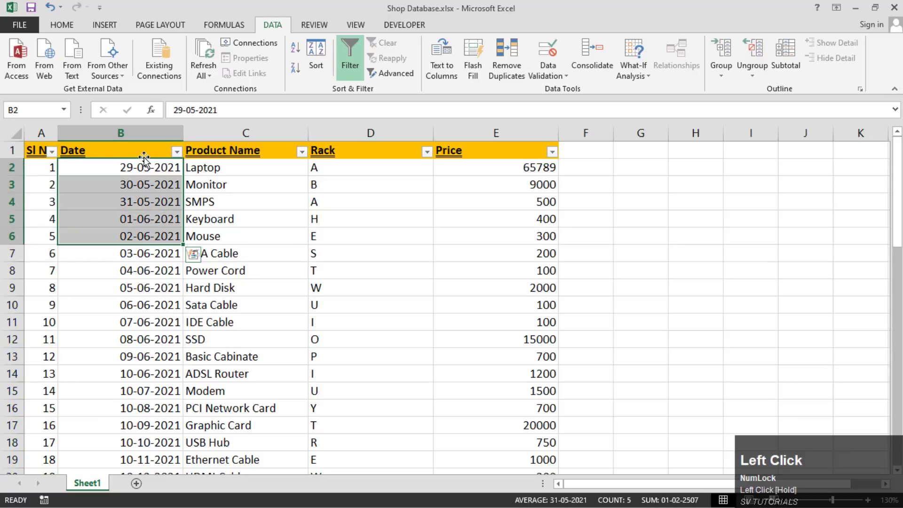
# Filter the Date column to show only the year 2030, and clear that filter again
pyautogui.click(144, 155)
pyautogui.hotkey('alt', 'Down')
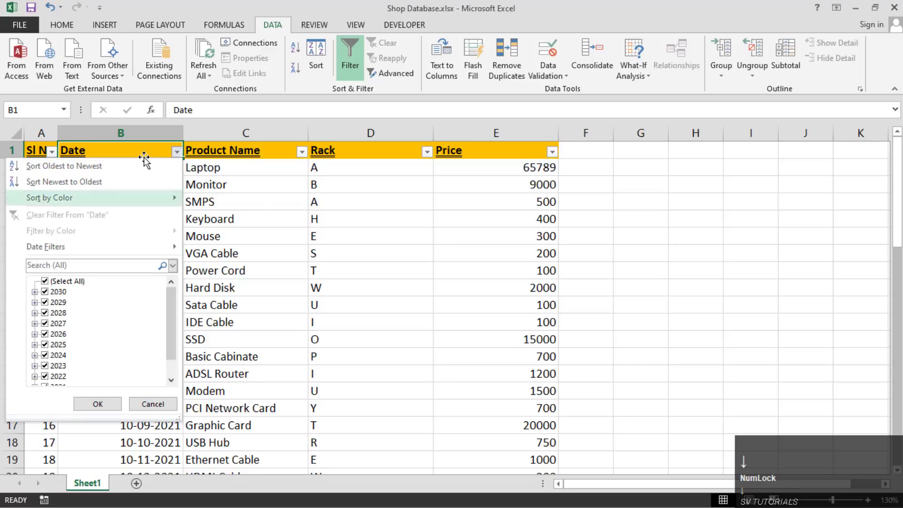
pyautogui.press('Escape')
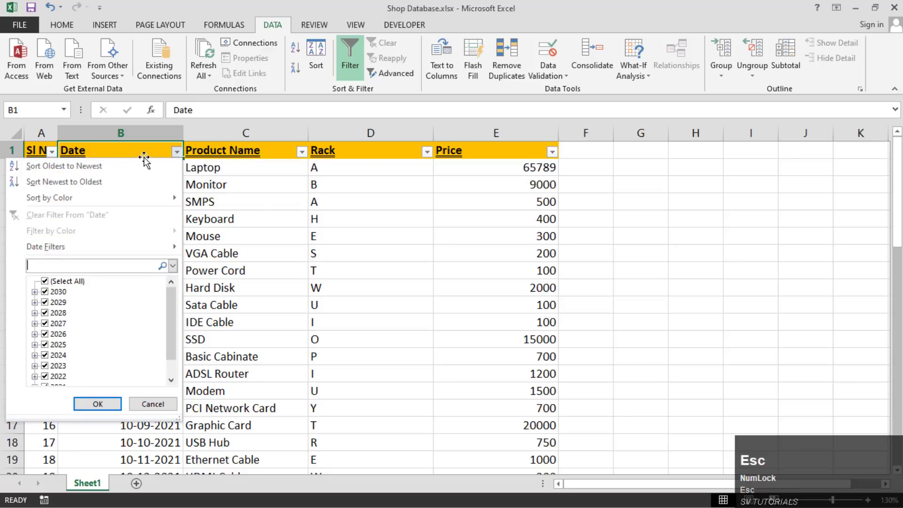
pyautogui.press('Down')
pyautogui.press('Escape')
pyautogui.press('Left')
pyautogui.click(46, 281)
pyautogui.click(46, 292)
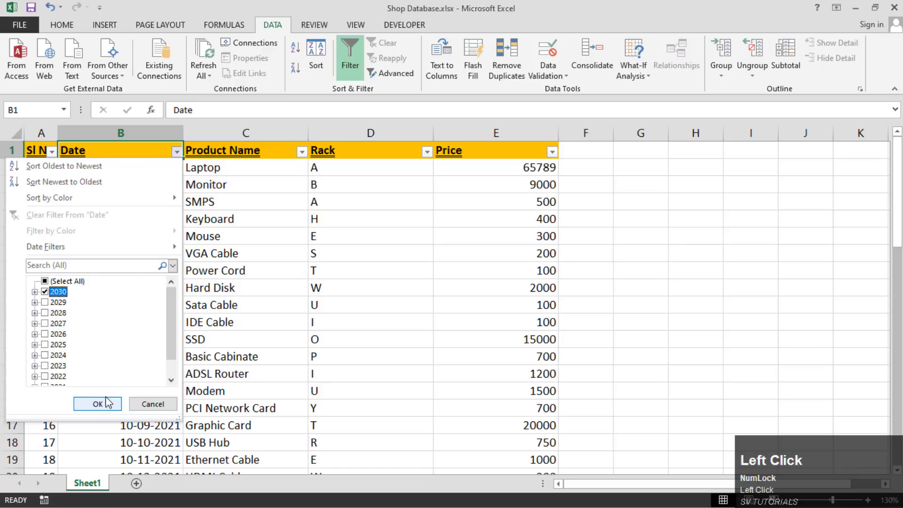
pyautogui.click(97, 404)
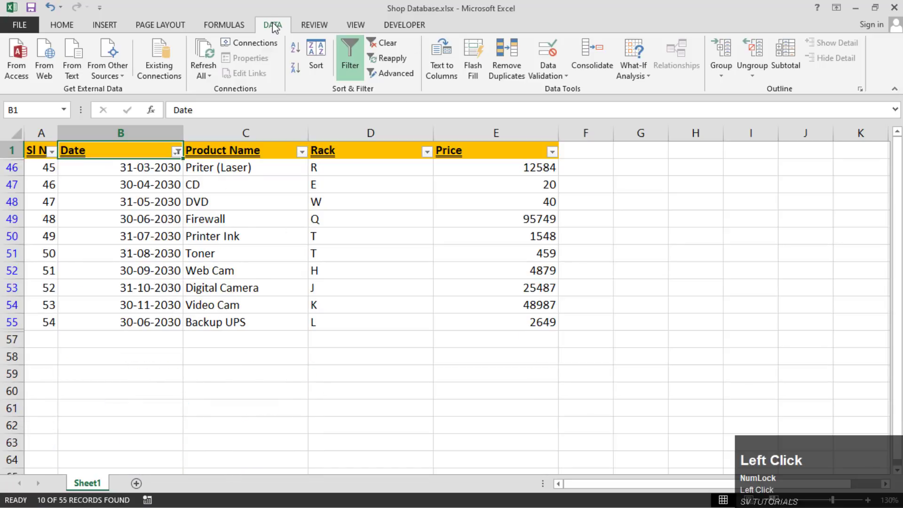
pyautogui.click(387, 45)
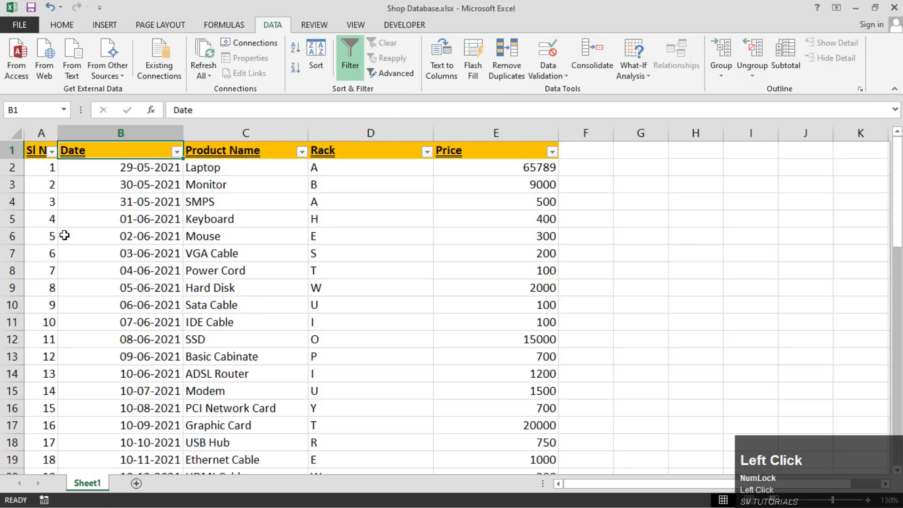
# Compare the filter options offered for the Product Name and Date columns, closing both without changes
pyautogui.press('Right')
pyautogui.press('Left')
pyautogui.press('Right')
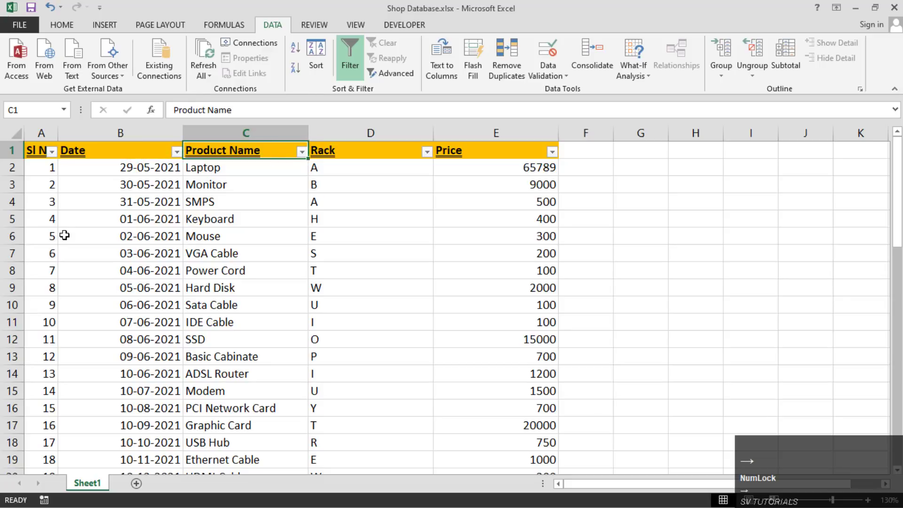
pyautogui.hotkey('alt', 'Down')
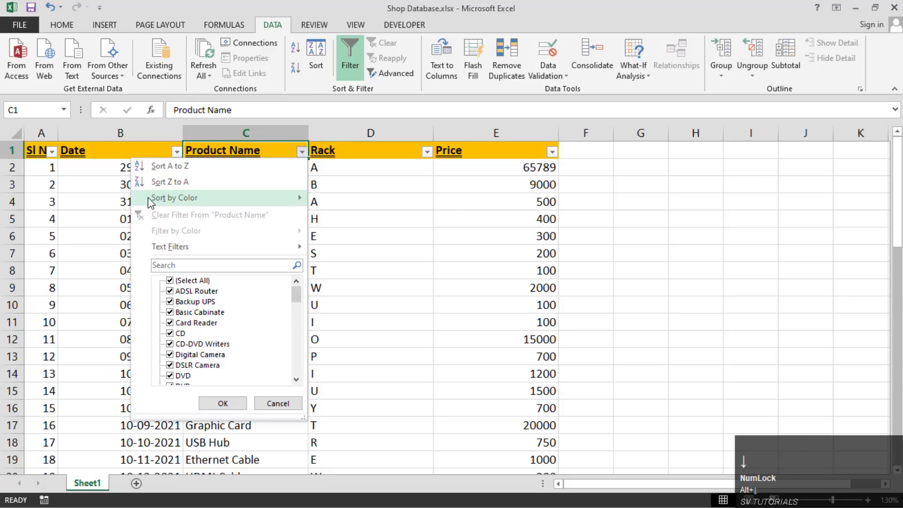
pyautogui.click(128, 152)
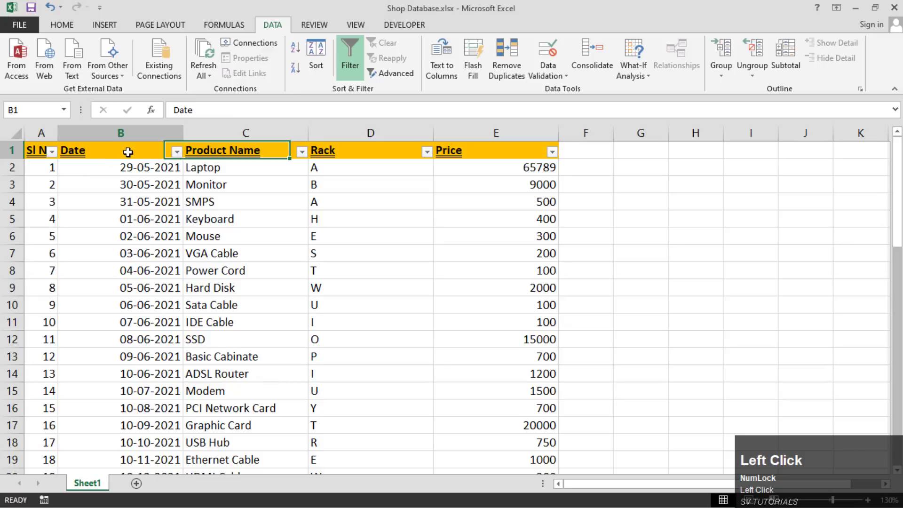
pyautogui.click(177, 152)
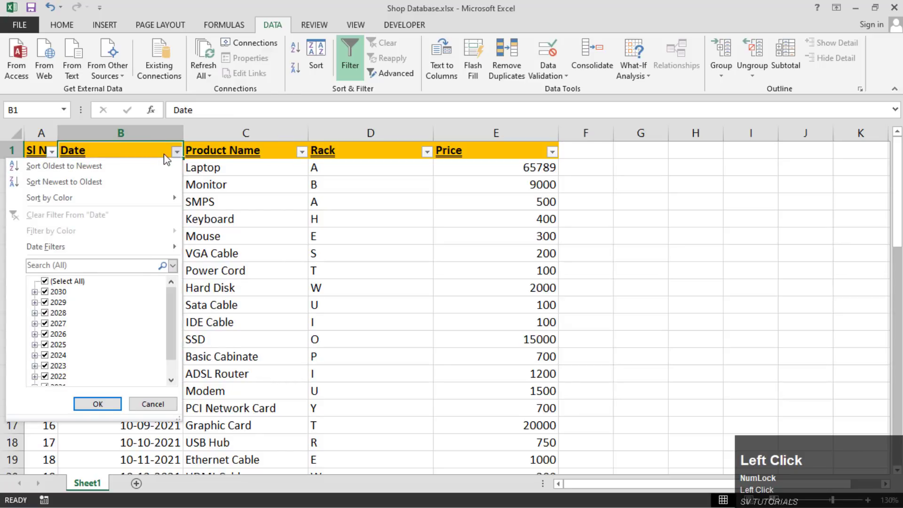
pyautogui.click(212, 154)
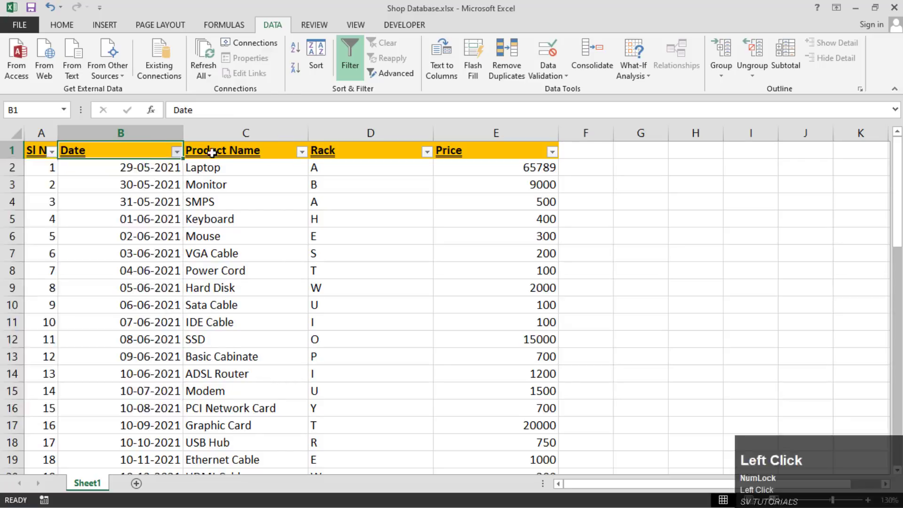
# Apply an Equals text filter with the value Laptop to the Product Name column
pyautogui.click(238, 149)
pyautogui.click(302, 151)
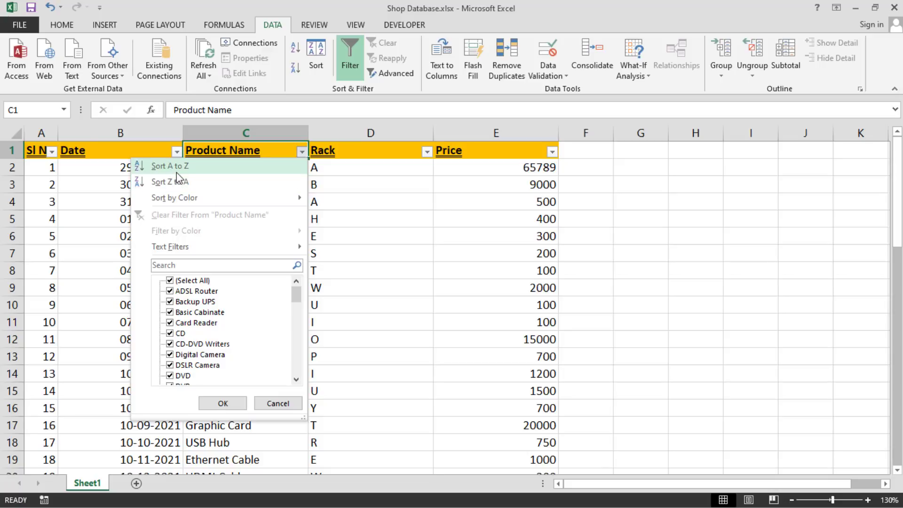
pyautogui.moveTo(186, 252)
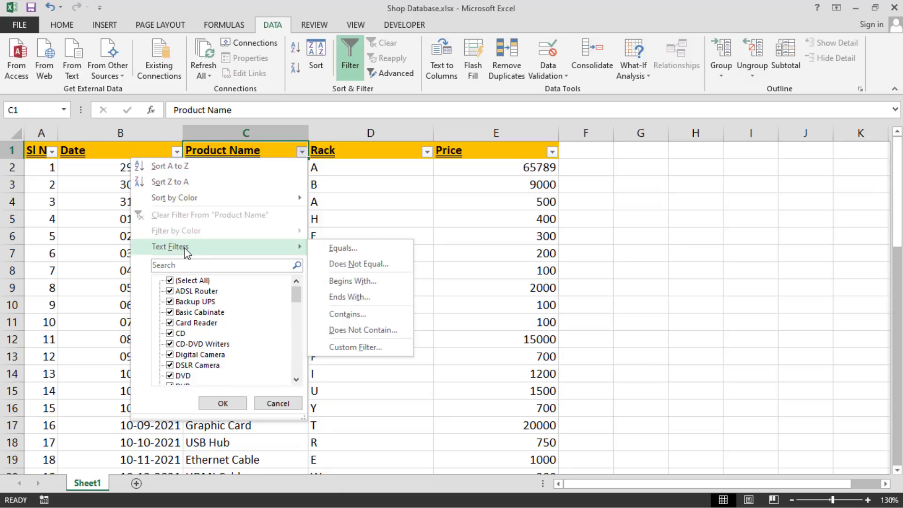
pyautogui.click(187, 252)
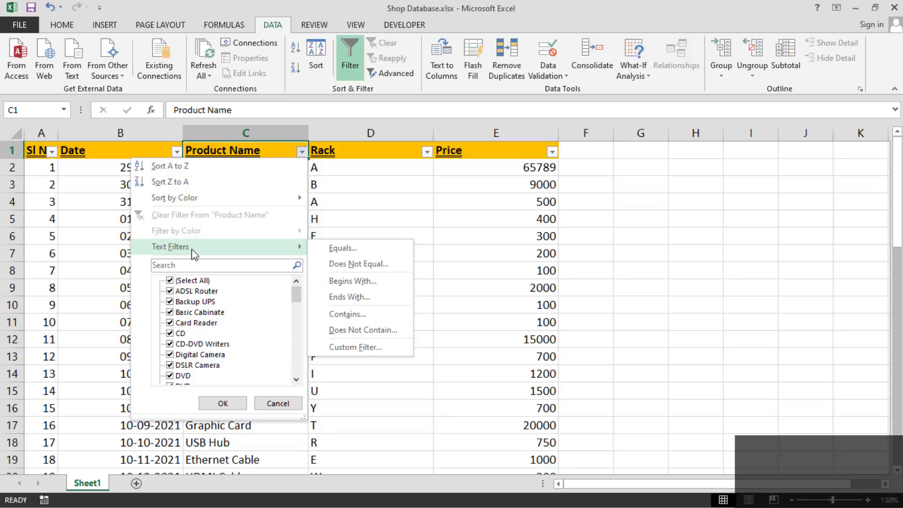
pyautogui.click(351, 253)
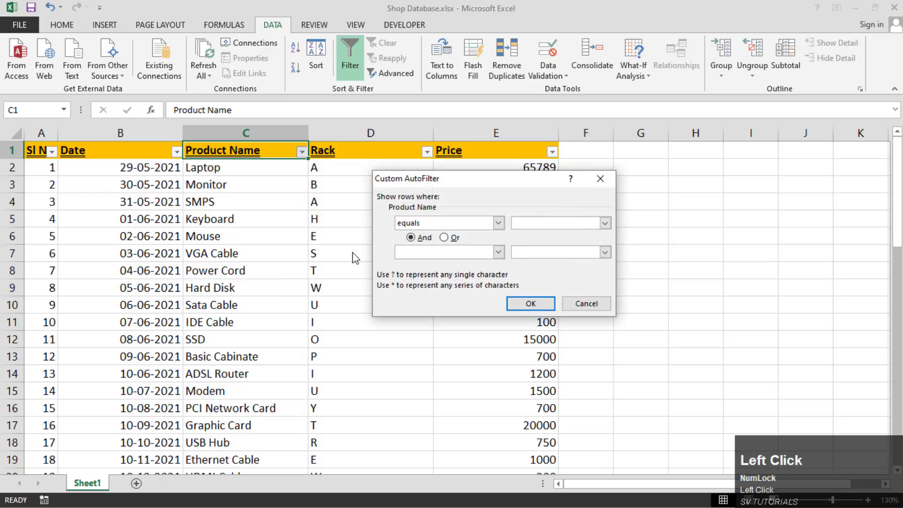
pyautogui.write('Laptop')
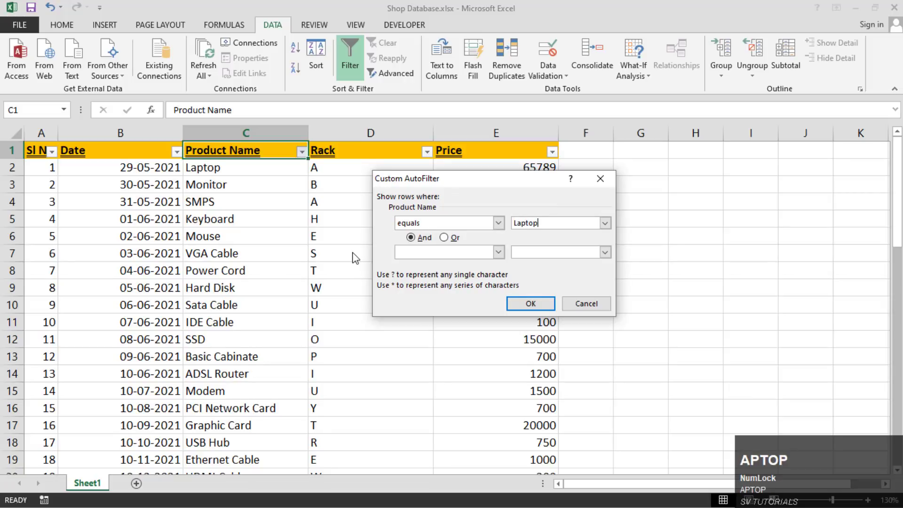
pyautogui.press('Return')
pyautogui.press('Down')
pyautogui.press('Up')
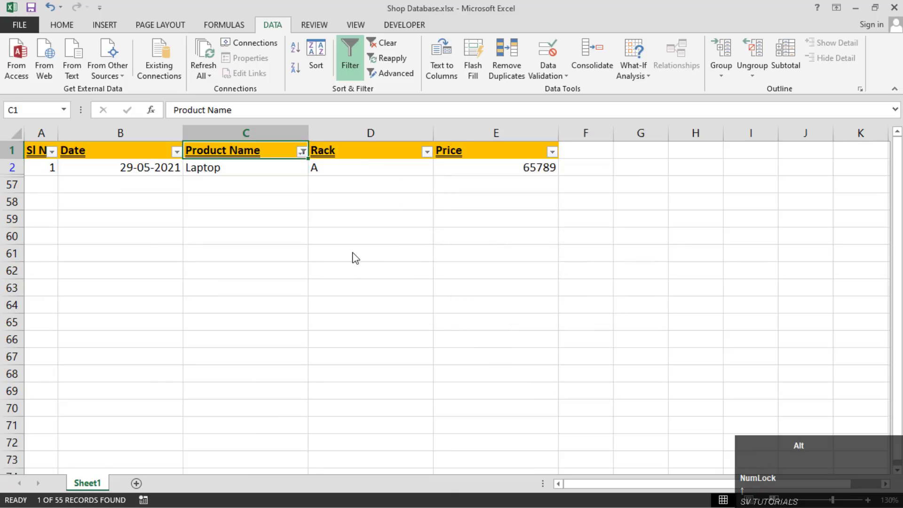
# Apply a Does Not Equal text filter for Laptop to the Product Name column and select all the filtered product names
pyautogui.hotkey('alt', 'Down')
pyautogui.press('Down')
pyautogui.press('Down')
pyautogui.press('Down')
pyautogui.press('Down')
pyautogui.press('Down')
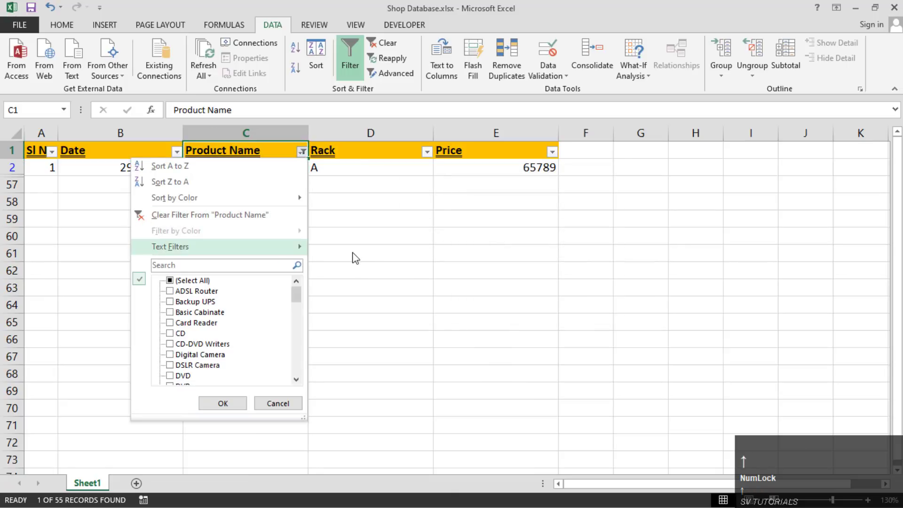
pyautogui.press('Right')
pyautogui.press('Down')
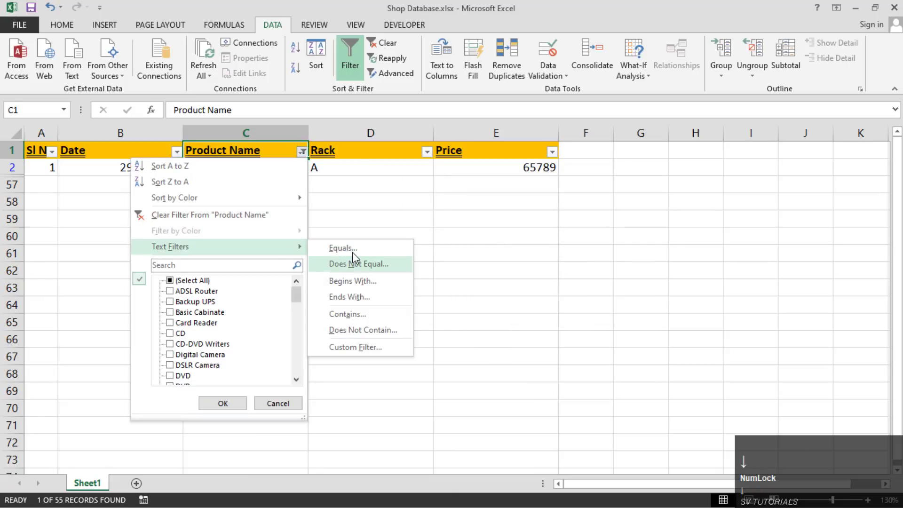
pyautogui.press('Return')
pyautogui.write('laptop')
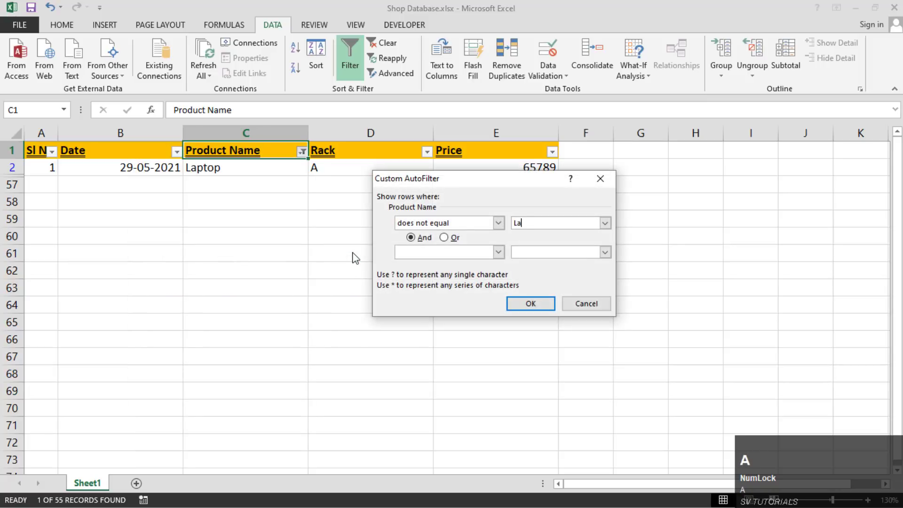
pyautogui.press('Return')
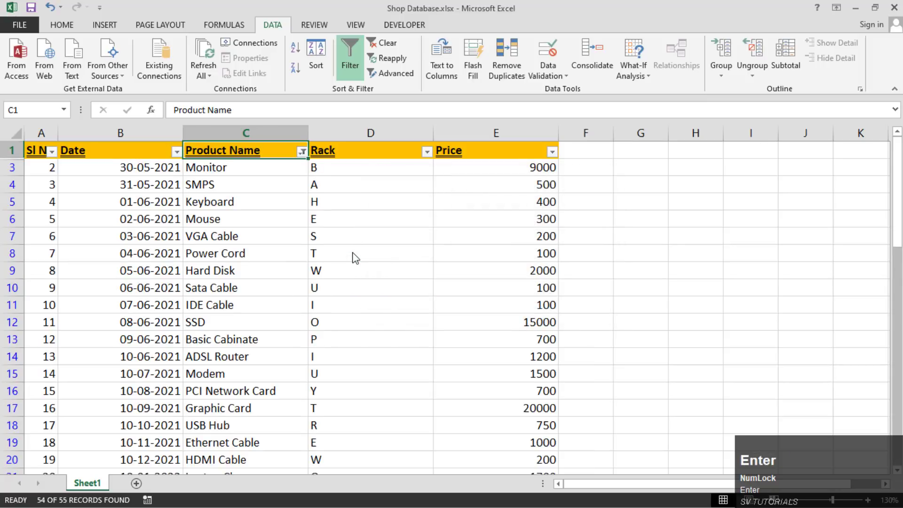
pyautogui.press('Down')
pyautogui.hotkey('ctrl', 'shift', 'Down')
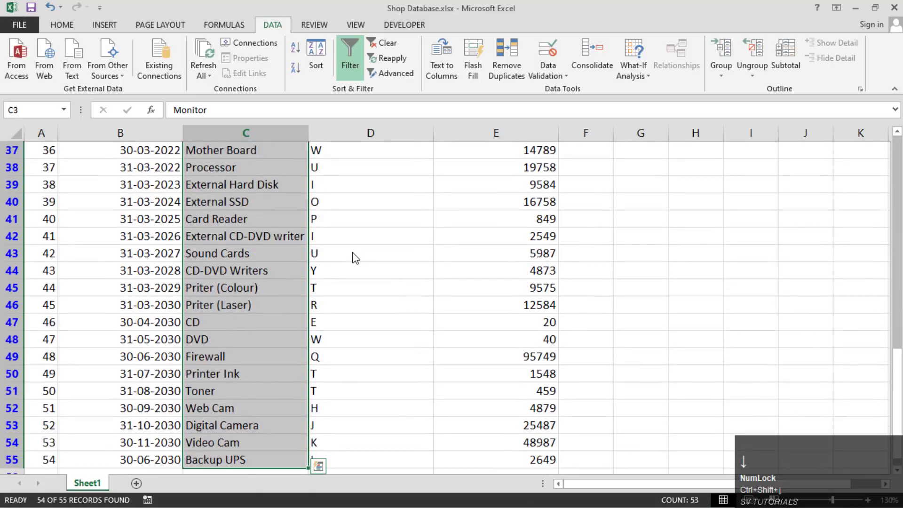
# Replace the Product Name filter with a Begins With text filter for the letter A and check the filtered row
pyautogui.press('Up')
pyautogui.hotkey('alt', 'Down')
pyautogui.press('Down')
pyautogui.press('Down')
pyautogui.press('Down')
pyautogui.press('Down')
pyautogui.press('Down')
pyautogui.press('Down')
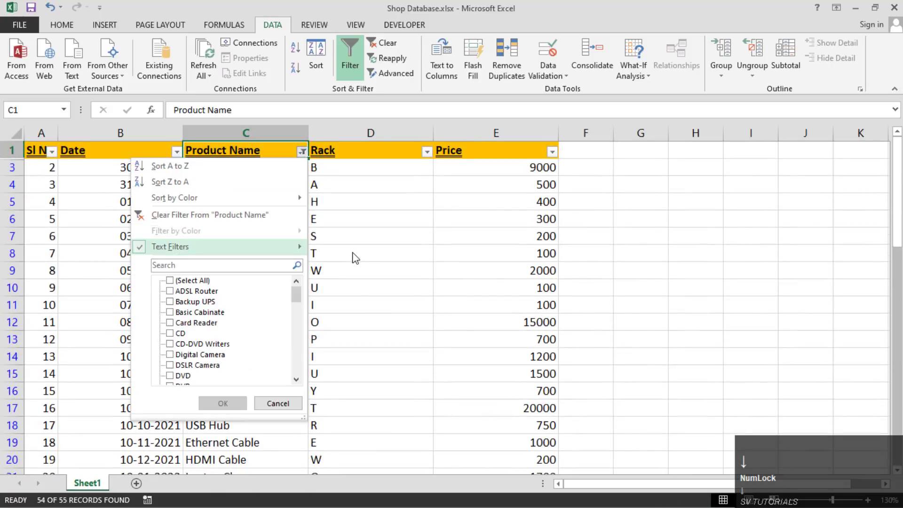
pyautogui.press('Right')
pyautogui.press('Down')
pyautogui.press('Down')
pyautogui.press('Return')
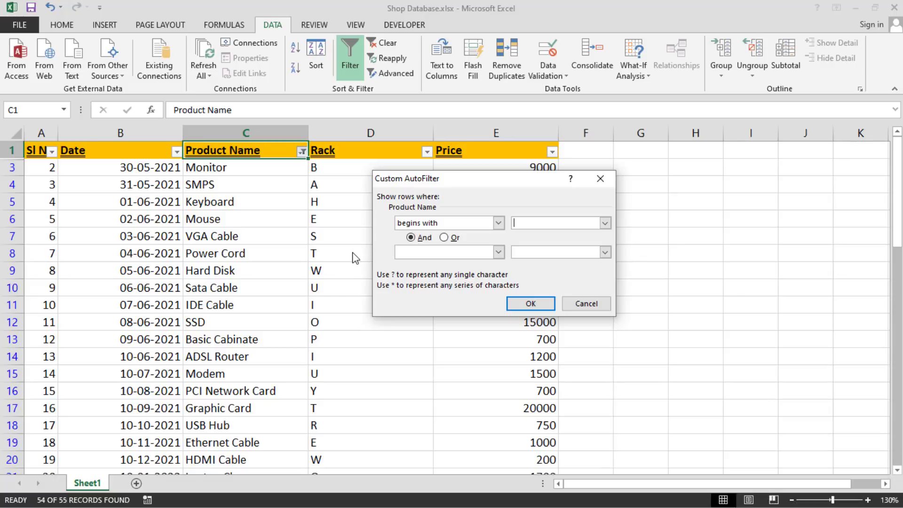
pyautogui.write('A')
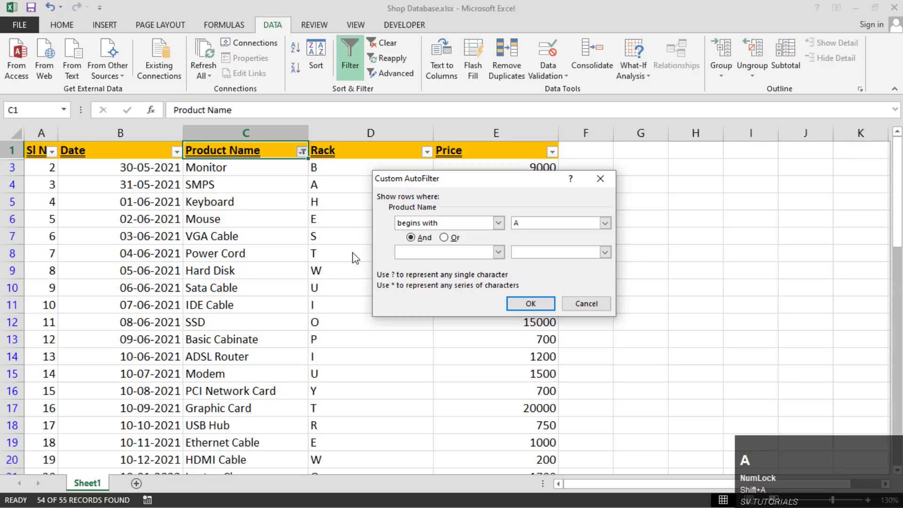
pyautogui.press('Return')
pyautogui.press('Down')
pyautogui.press('Up')
pyautogui.press('Down')
pyautogui.press('Up')
# Replace the Product Name filter with an Ends With text filter for the letter a
pyautogui.hotkey('alt', 'Down')
pyautogui.press('Down')
pyautogui.press('Down')
pyautogui.press('Right')
pyautogui.press('Down')
pyautogui.press('Down')
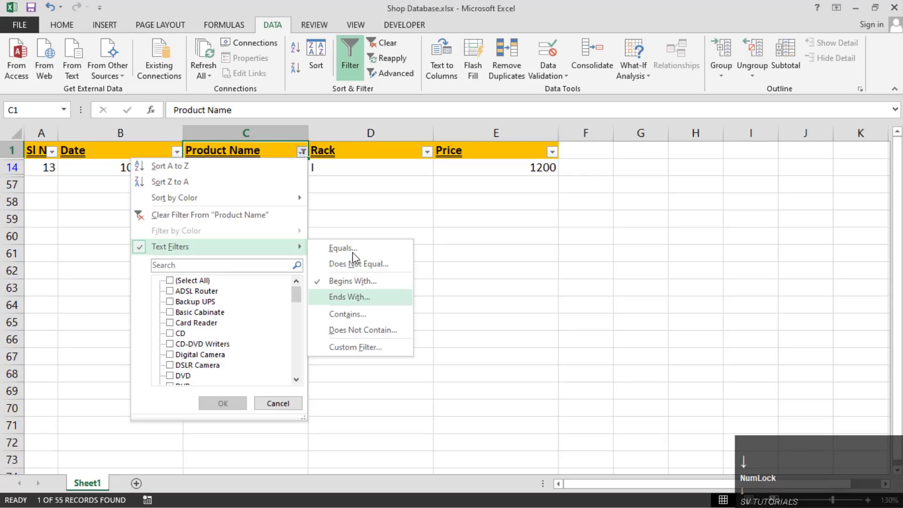
pyautogui.press('Return')
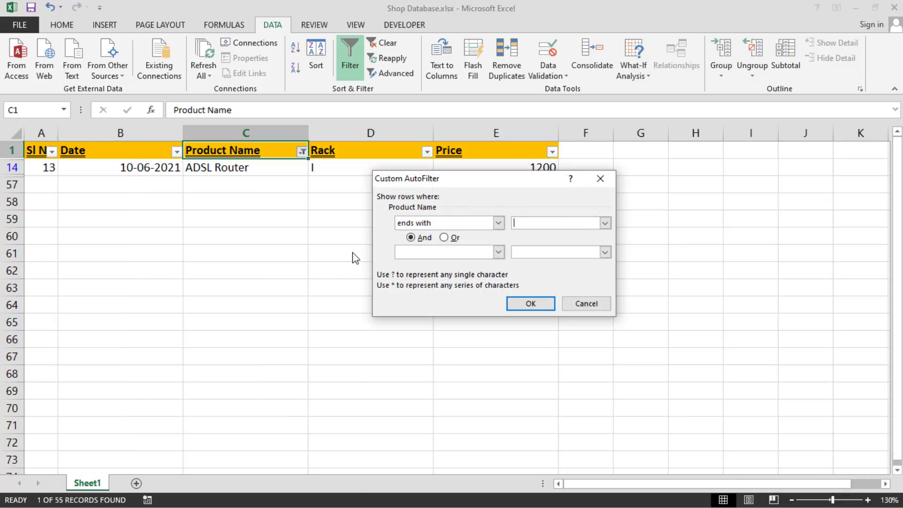
pyautogui.write('a')
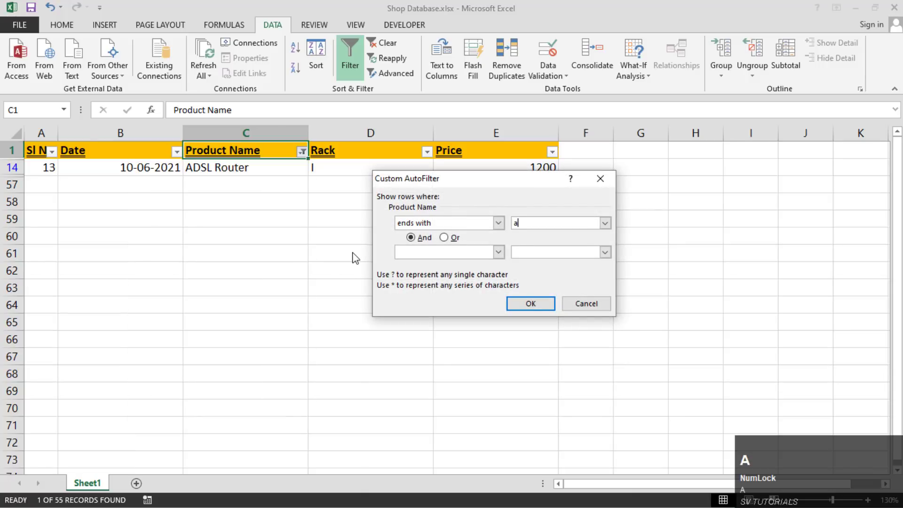
pyautogui.press('Return')
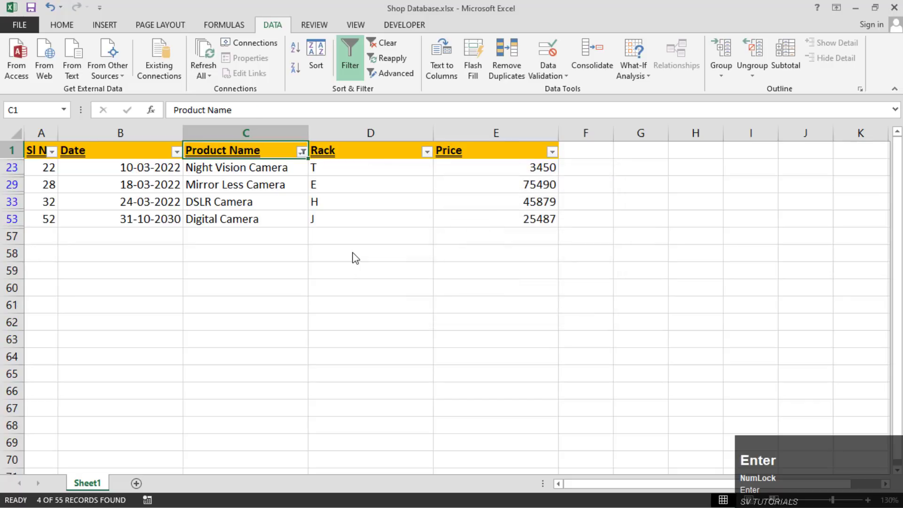
# Go through the filtered product names one by one and return to the Product Name header
pyautogui.press('Down')
pyautogui.press('Down')
pyautogui.press('Down')
pyautogui.press('Up')
pyautogui.press('Down')
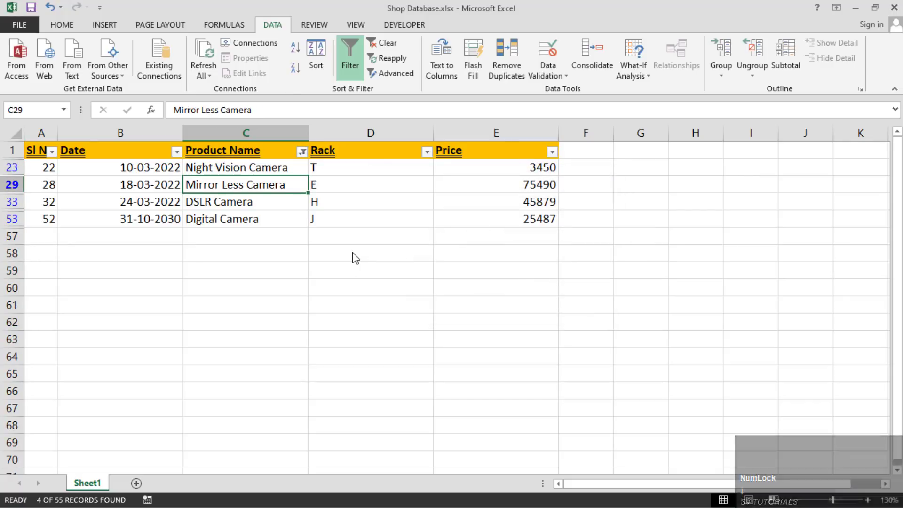
pyautogui.press('Down')
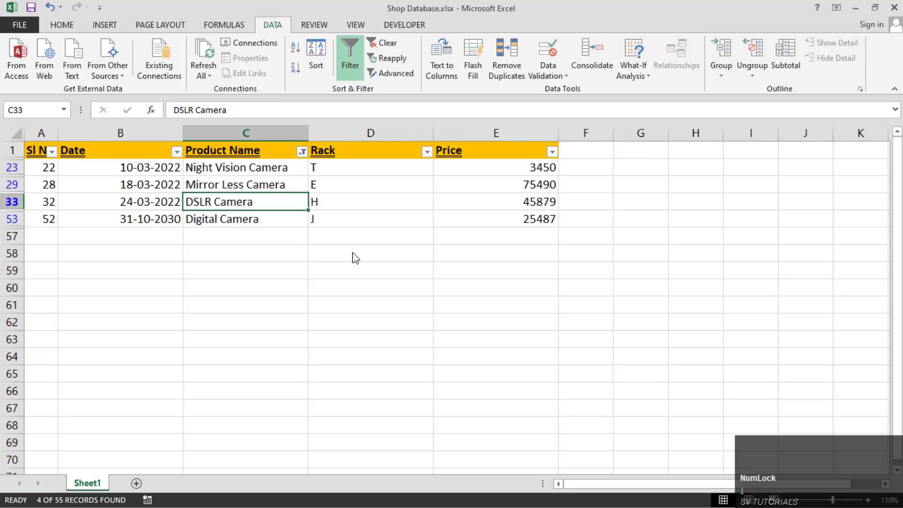
pyautogui.press('Up')
pyautogui.press('Up')
pyautogui.press('Up')
# Replace the Product Name filter with a Contains text filter for the word Cable
pyautogui.hotkey('alt', 'Down')
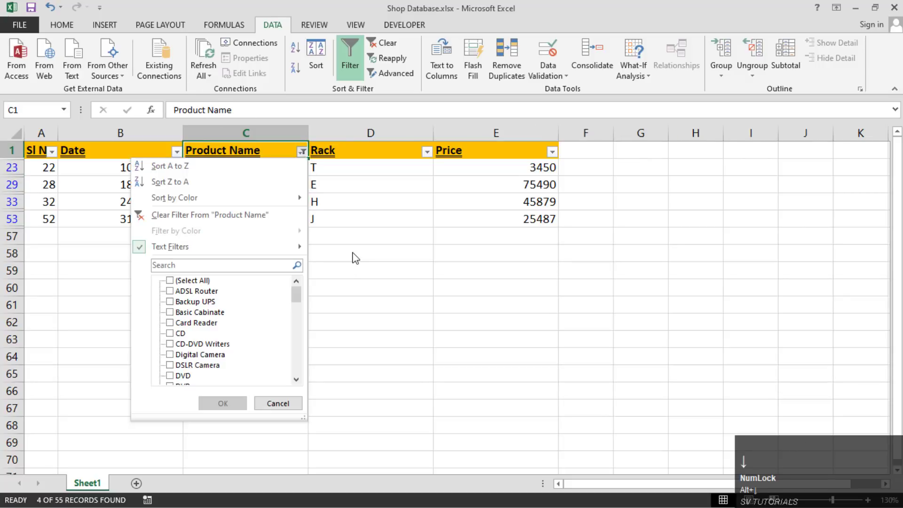
pyautogui.press('Up')
pyautogui.press('Right')
pyautogui.press('Down')
pyautogui.press('Down')
pyautogui.press('Down')
pyautogui.press('Down')
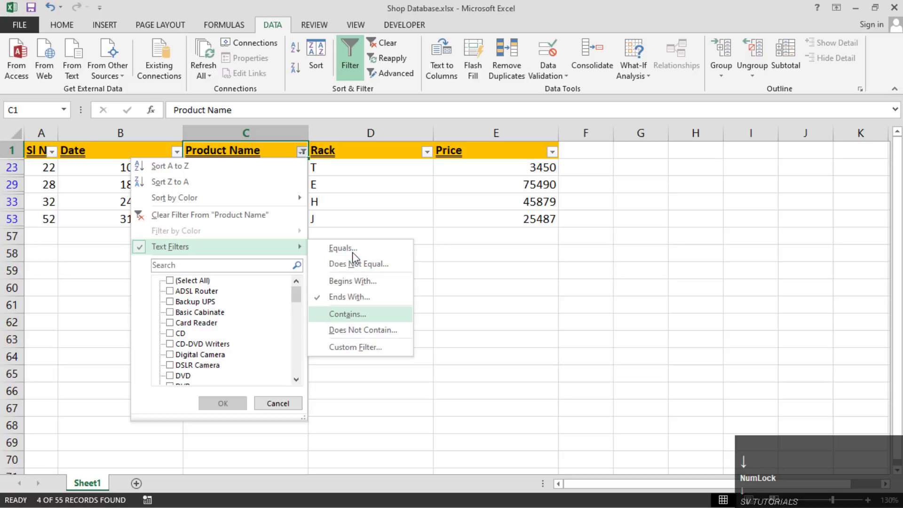
pyautogui.press('Return')
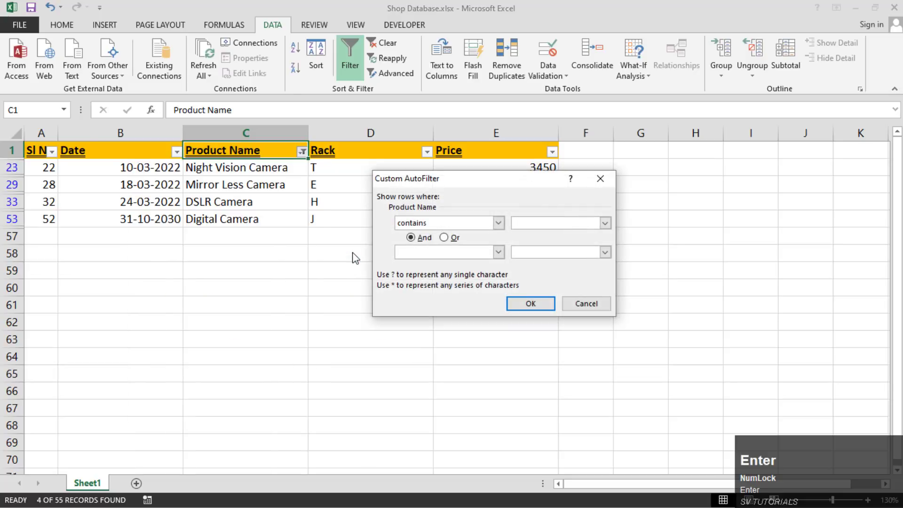
pyautogui.write('Cable')
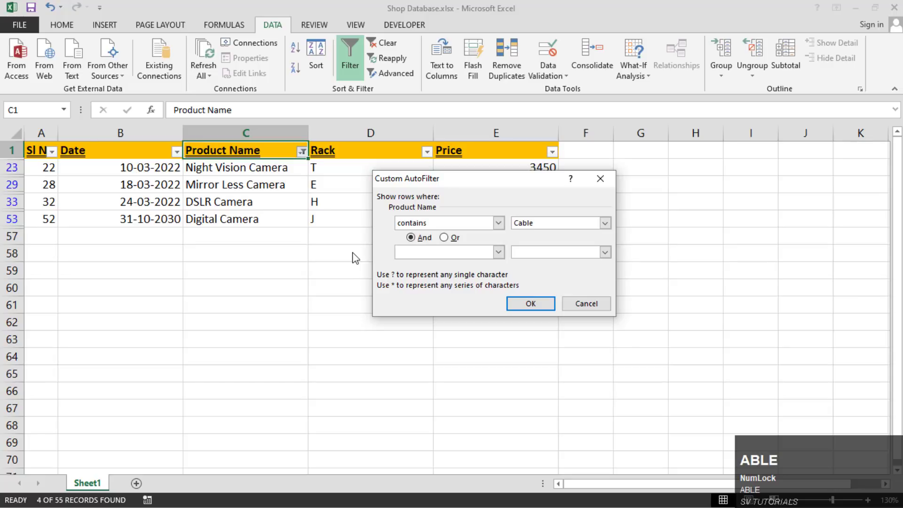
pyautogui.press('Return')
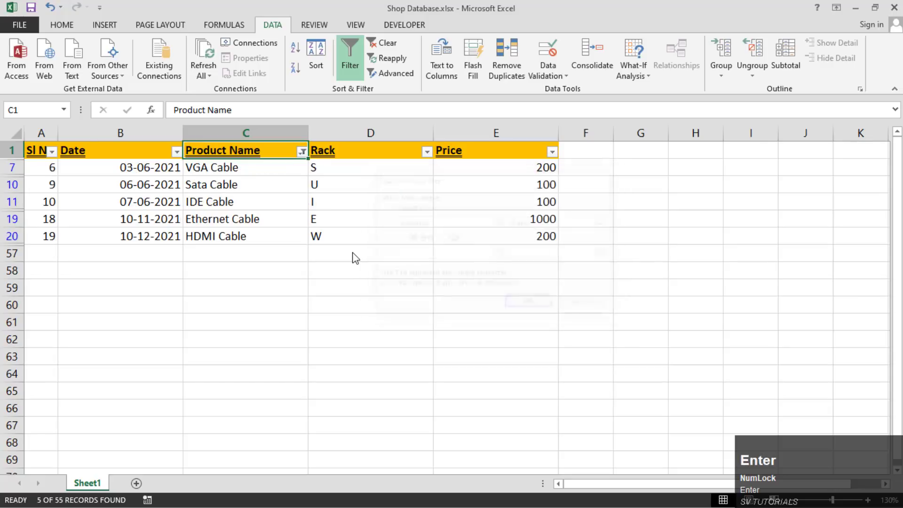
# Go through the filtered cable products one by one and return to the Product Name header
pyautogui.press('Down')
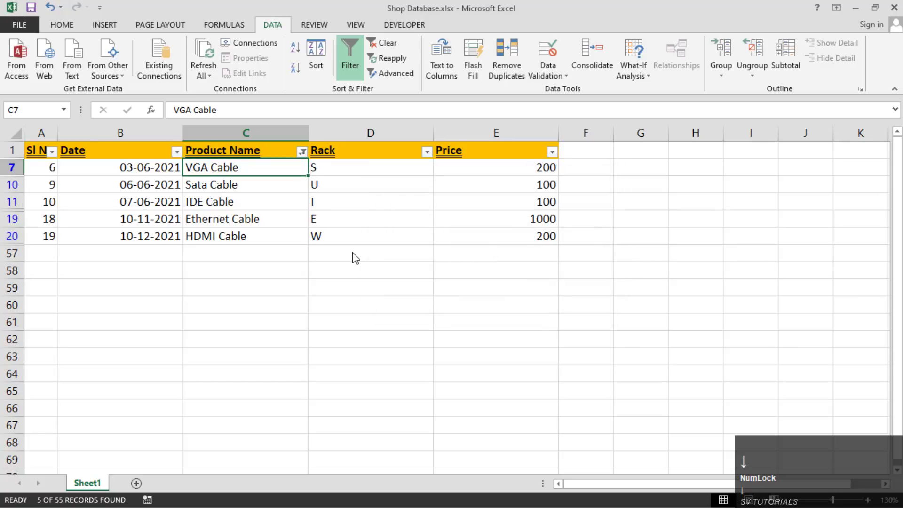
pyautogui.press('Down')
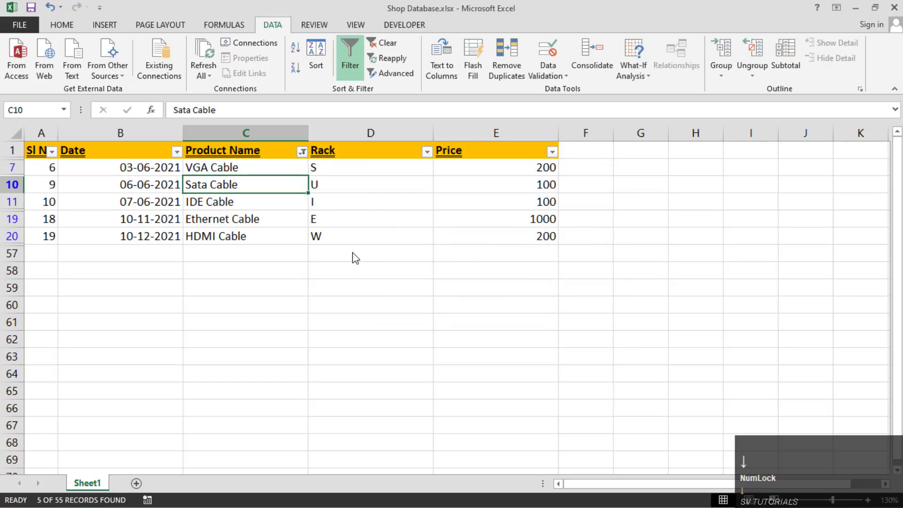
pyautogui.press('Down')
pyautogui.press('Down')
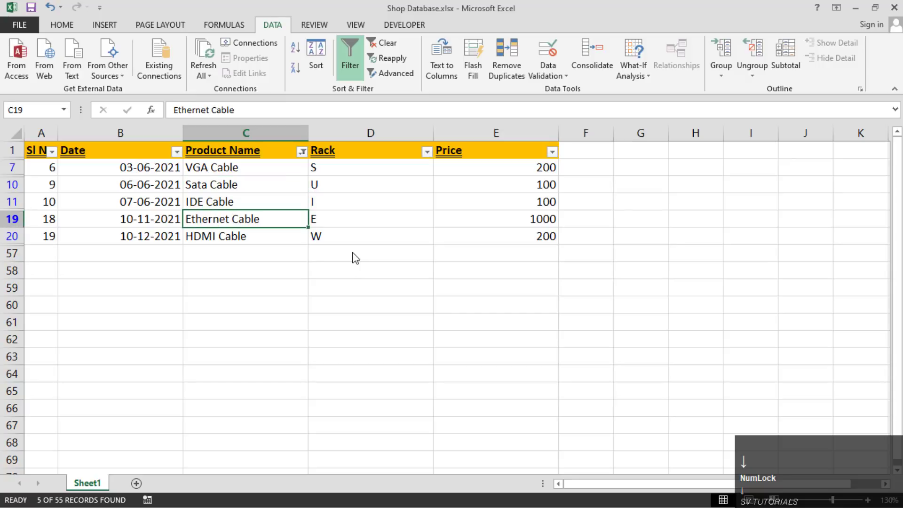
pyautogui.press('Down')
pyautogui.press('Up')
pyautogui.press('Up')
pyautogui.press('Up')
pyautogui.press('Up')
pyautogui.press('Up')
# Replace the Product Name filter with a Does Not Contain text filter for the word Cable and check the filtered names
pyautogui.hotkey('alt', 'Down')
pyautogui.press('Down')
pyautogui.press('Down')
pyautogui.press('Down')
pyautogui.press('Down')
pyautogui.press('Down')
pyautogui.press('Down')
pyautogui.press('Right')
pyautogui.press('Down')
pyautogui.press('Down')
pyautogui.press('Down')
pyautogui.press('Down')
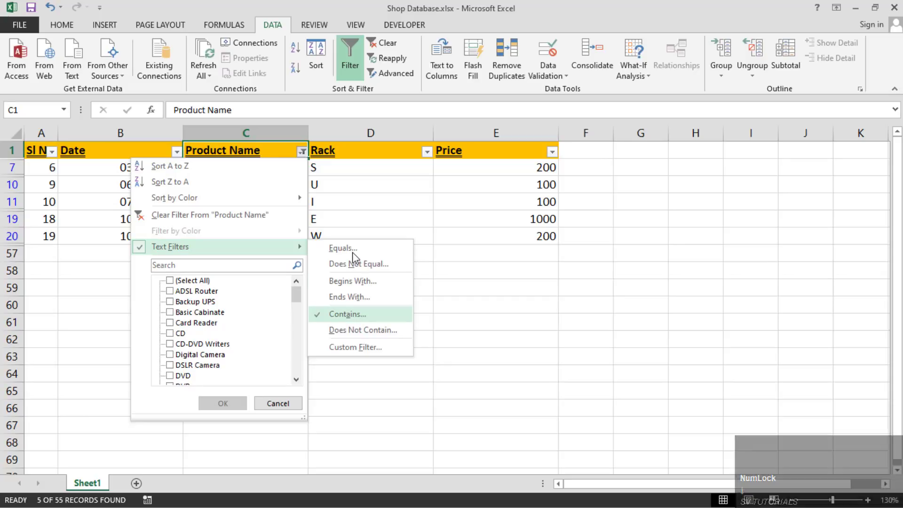
pyautogui.press('Down')
pyautogui.press('space')
pyautogui.write('Cable')
pyautogui.press('Return')
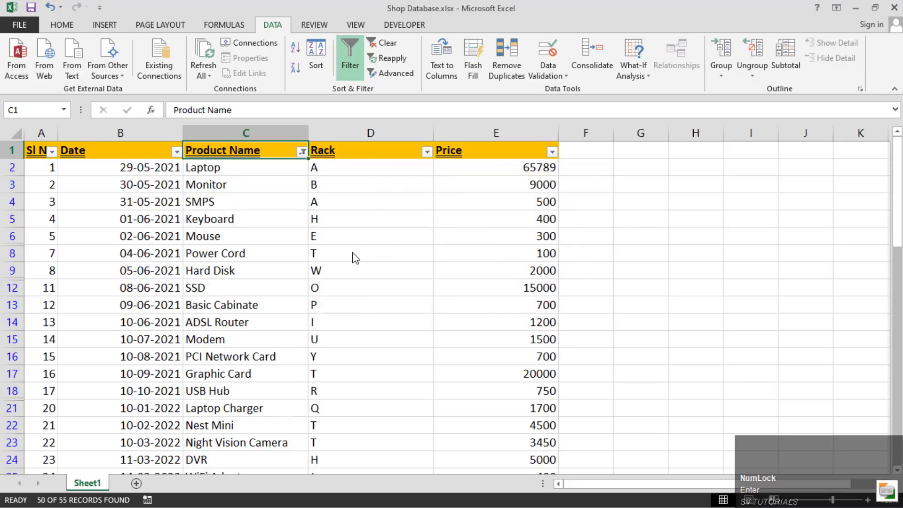
pyautogui.press('Down')
pyautogui.hotkey('ctrl', 'shift', 'Down')
pyautogui.press('Up')
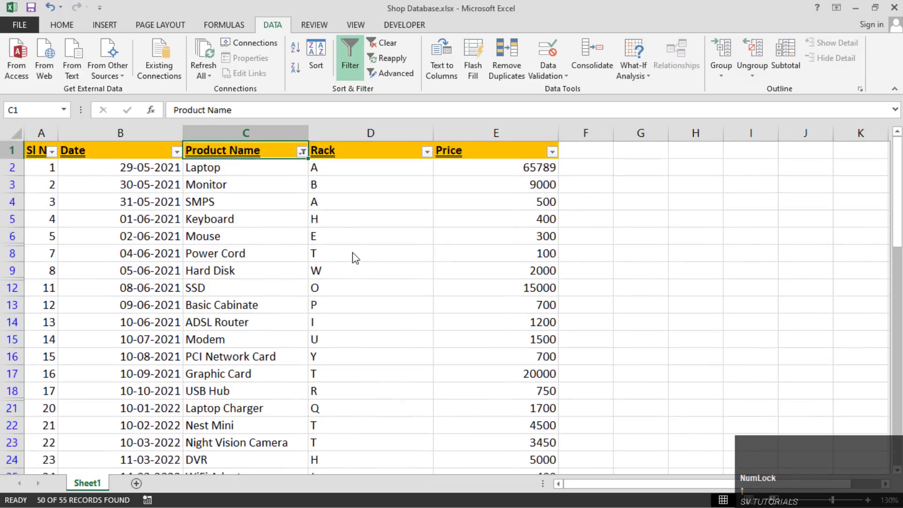
# Reset the Product Name filter by selecting all of its values
pyautogui.hotkey('alt', 'Down')
pyautogui.press('Down')
pyautogui.press('Down')
pyautogui.press('Down')
pyautogui.press('Down')
pyautogui.press('Down')
pyautogui.press('Down')
pyautogui.press('Down')
pyautogui.press('space')
pyautogui.press('Return')
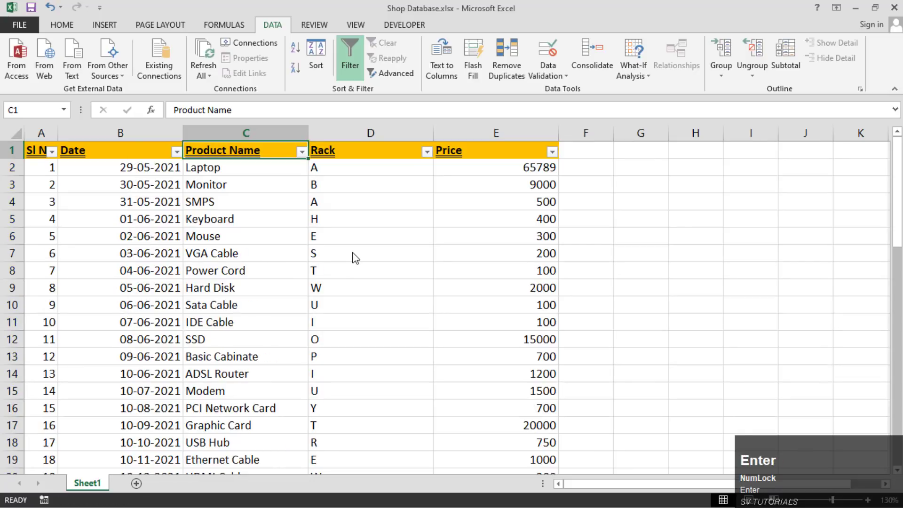
# Start a custom text filter on Product Name with the first condition set to does not equal Laptop
pyautogui.hotkey('alt', 'Down')
pyautogui.press('Up')
pyautogui.press('Up')
pyautogui.press('Up')
pyautogui.press('Right')
pyautogui.press('Down')
pyautogui.press('Down')
pyautogui.press('Down')
pyautogui.press('Down')
pyautogui.press('Down')
pyautogui.press('Down')
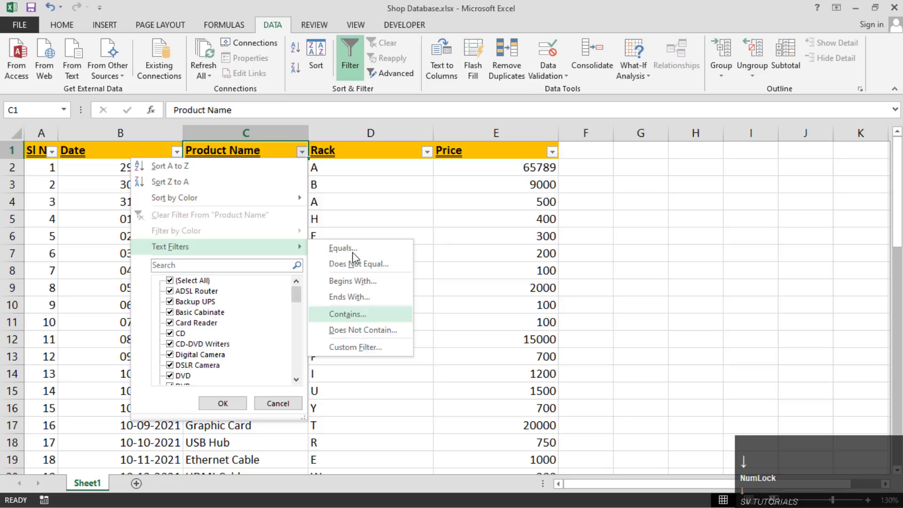
pyautogui.press('Return')
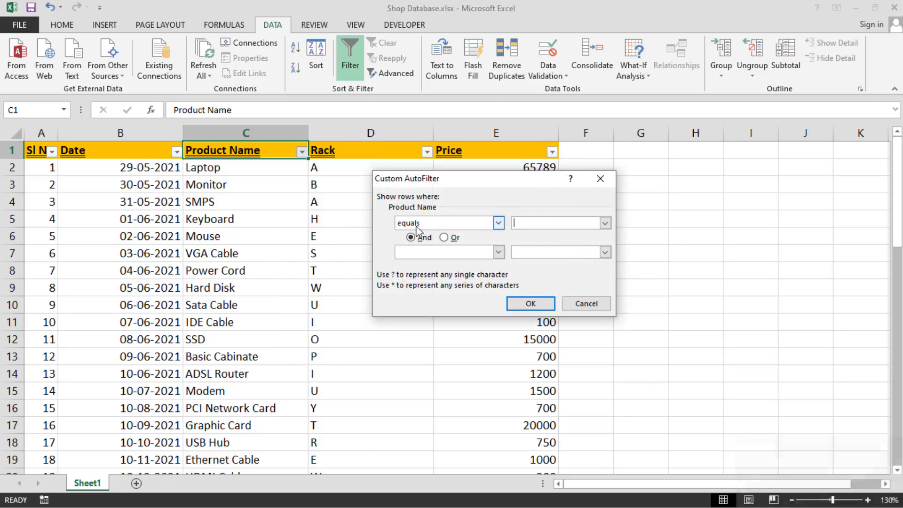
pyautogui.click(498, 223)
pyautogui.click(454, 252)
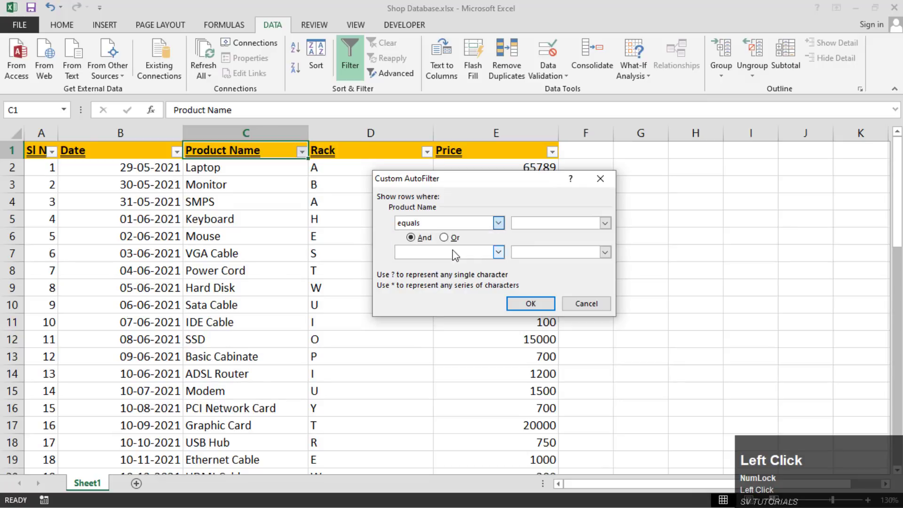
pyautogui.click(531, 224)
pyautogui.write('Laptop')
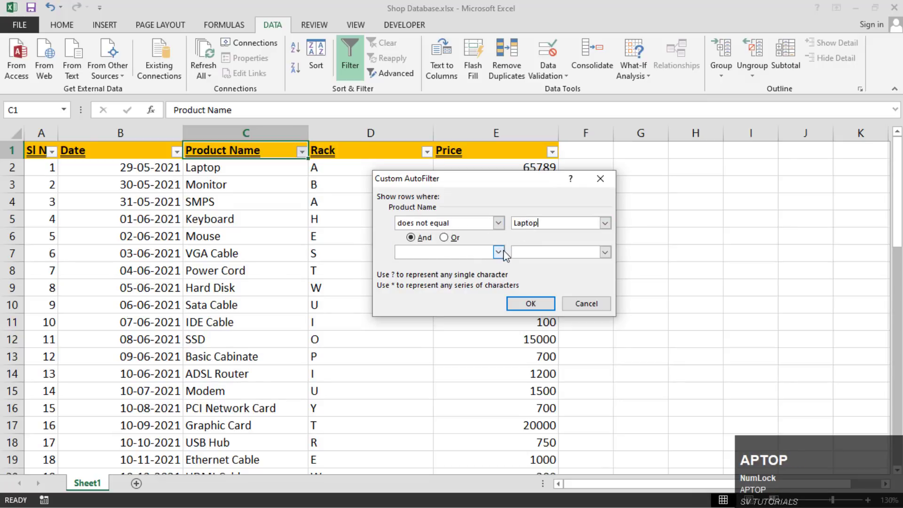
# Add the And condition begins with A, apply the custom filter and select the filtered product name
pyautogui.click(504, 253)
pyautogui.scroll(-1, 470, 292)
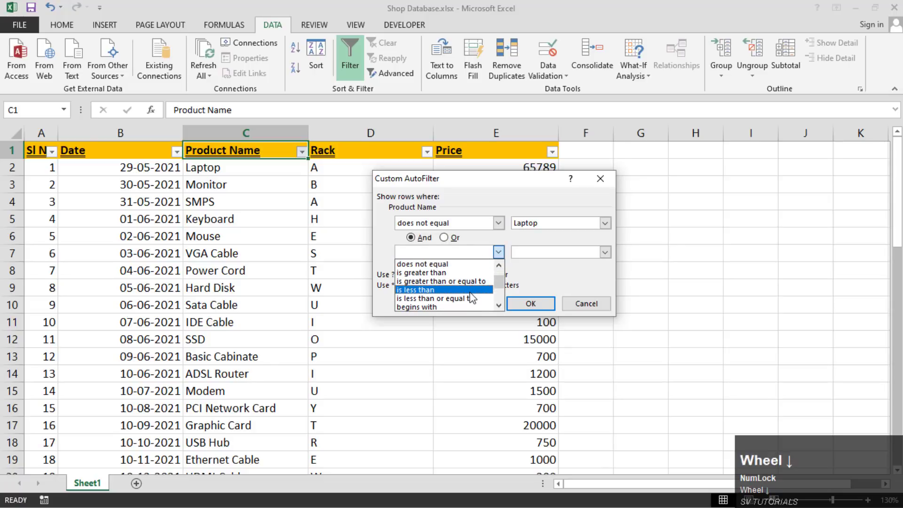
pyautogui.click(451, 308)
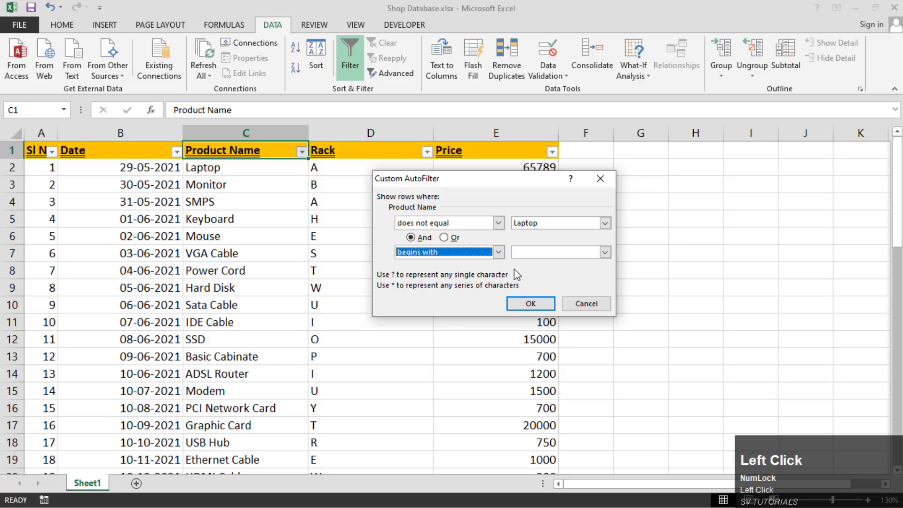
pyautogui.click(535, 252)
pyautogui.write('A')
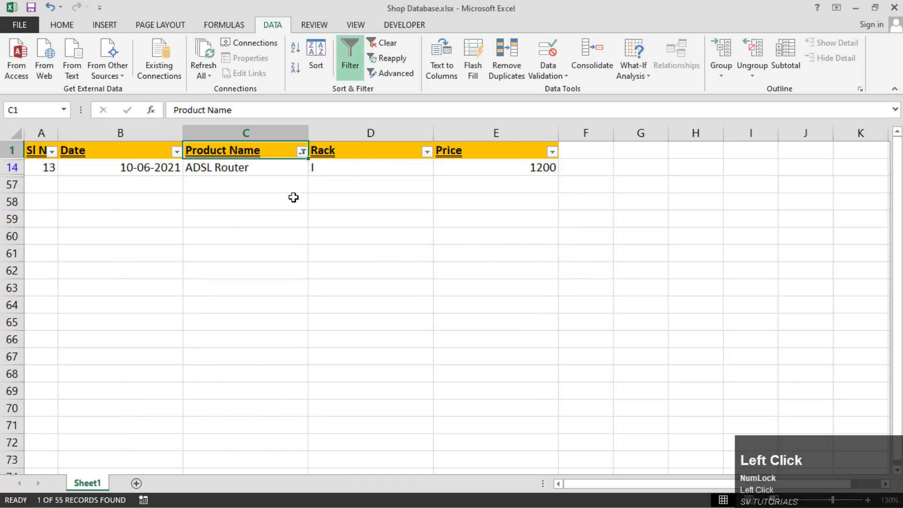
pyautogui.click(268, 173)
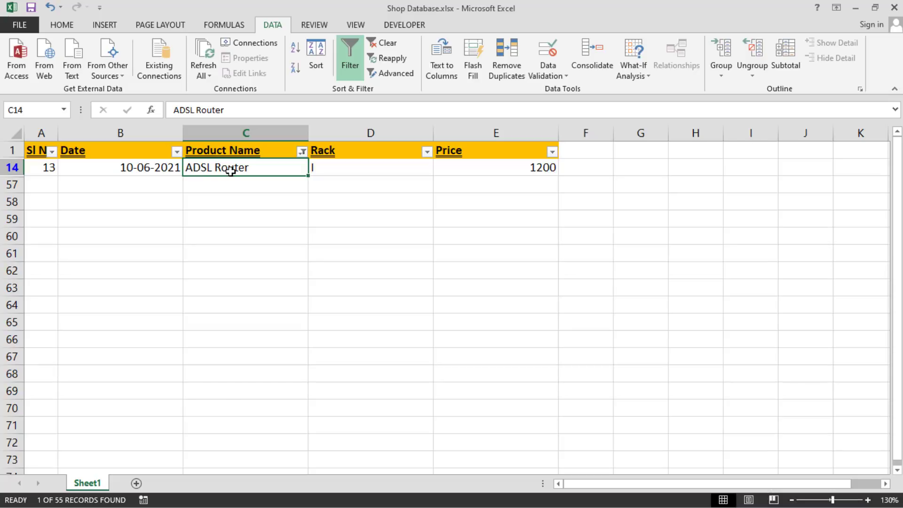
# Clear the filter from Product Name and select its header cell
pyautogui.click(301, 151)
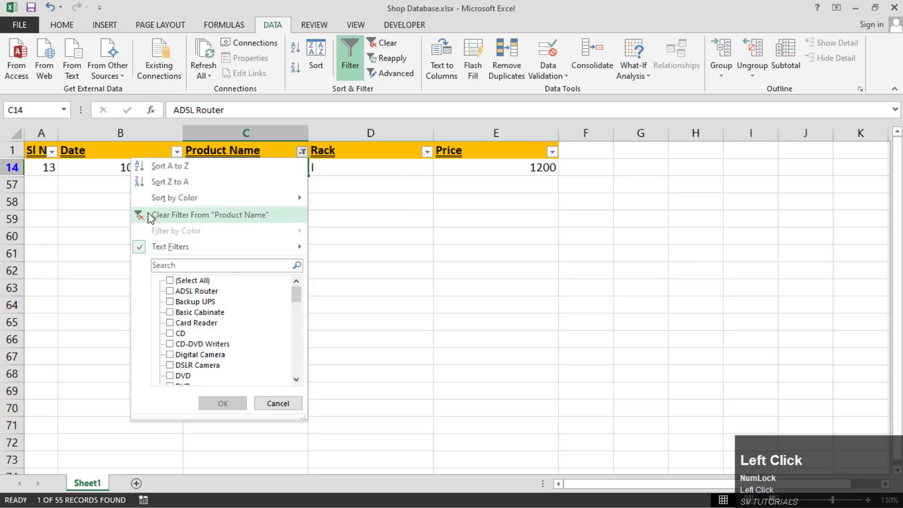
pyautogui.click(217, 220)
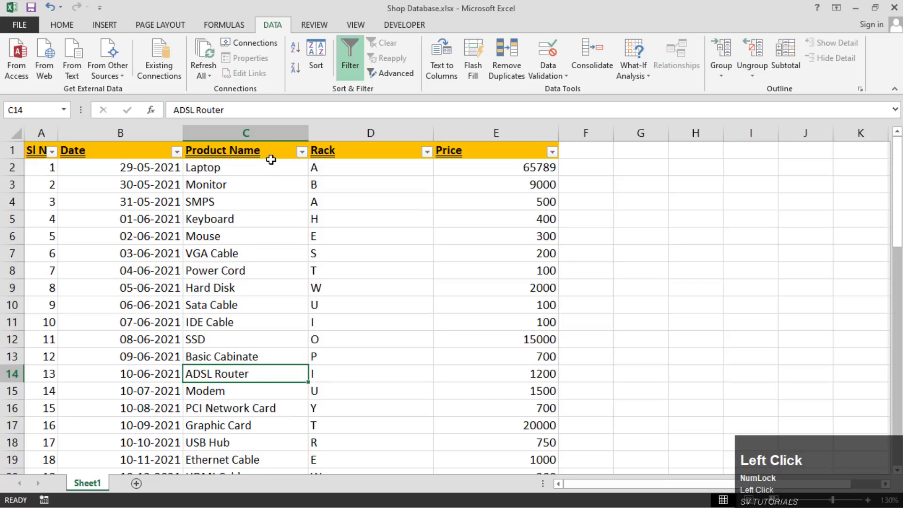
pyautogui.click(251, 153)
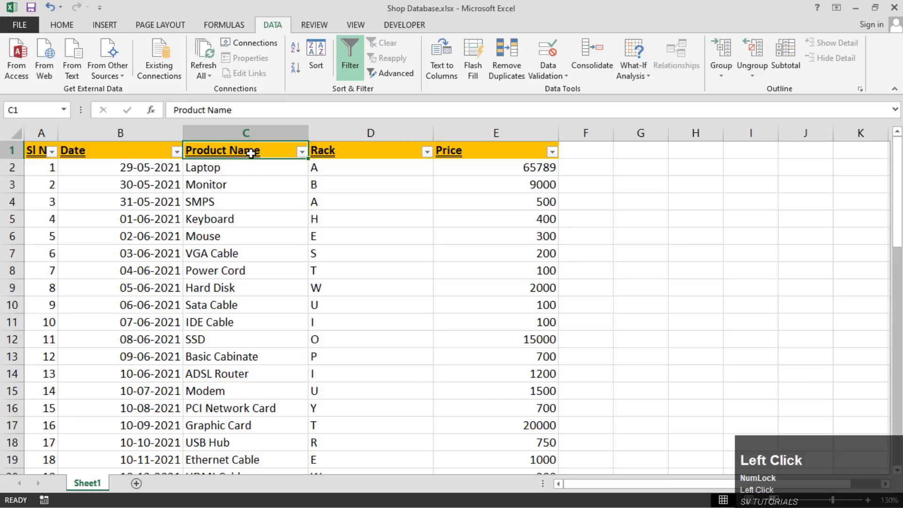
# Filter the Date column to show only the year 2030
pyautogui.press('Left')
pyautogui.hotkey('alt', 'Down')
pyautogui.press('Down')
pyautogui.press('Down')
pyautogui.press('Down')
pyautogui.press('Down')
pyautogui.press('Down')
pyautogui.press('Down')
pyautogui.click(45, 281)
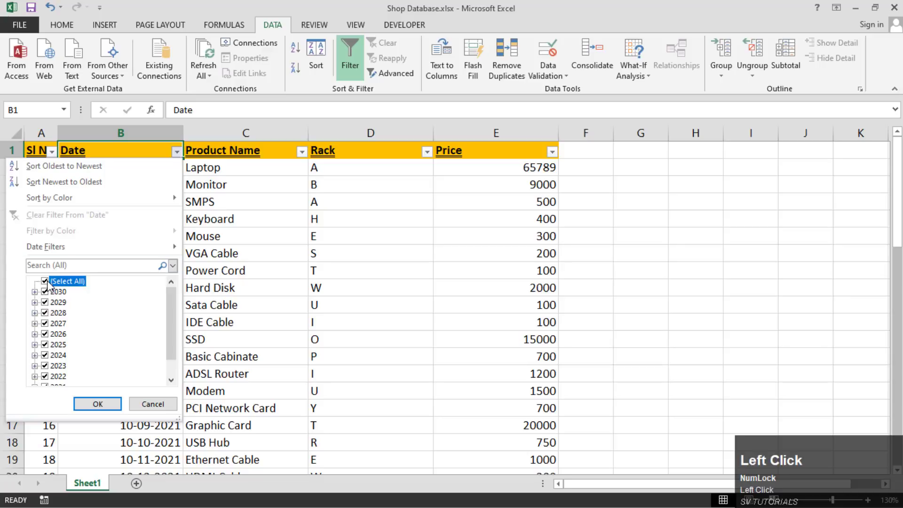
pyautogui.click(46, 292)
pyautogui.click(97, 404)
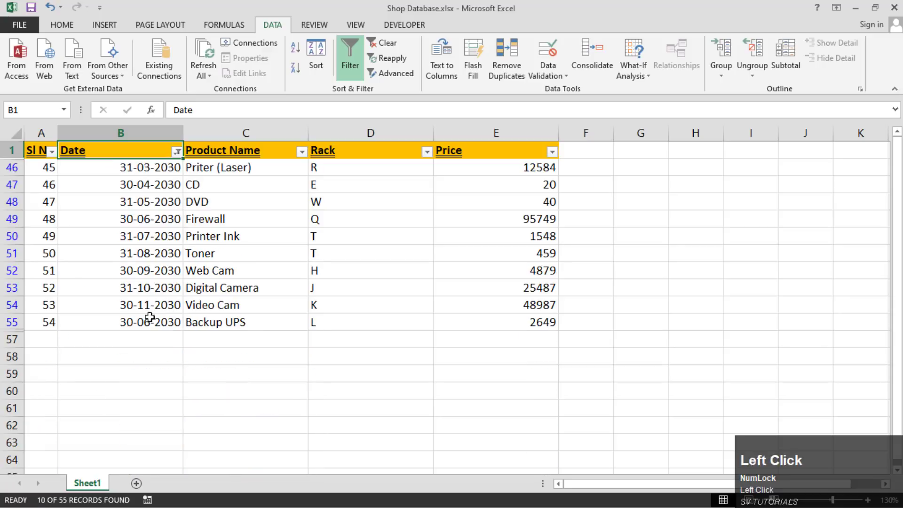
# Filter Product Name within the 2030 rows to Backup UPS, CD, Digital Camera and DVD only
pyautogui.click(301, 151)
pyautogui.press('Down')
pyautogui.press('Down')
pyautogui.press('Down')
pyautogui.press('Down')
pyautogui.press('Down')
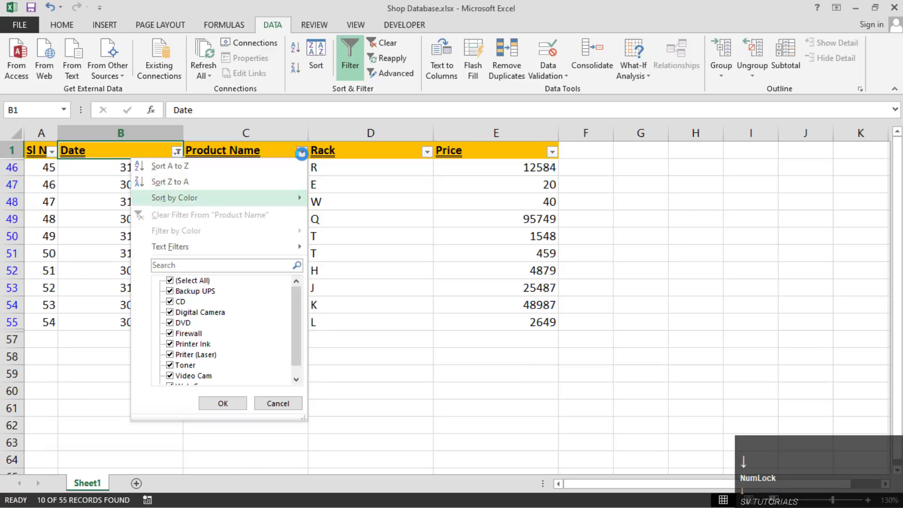
pyautogui.click(186, 281)
pyautogui.click(188, 291)
pyautogui.click(181, 301)
pyautogui.click(184, 323)
pyautogui.click(193, 312)
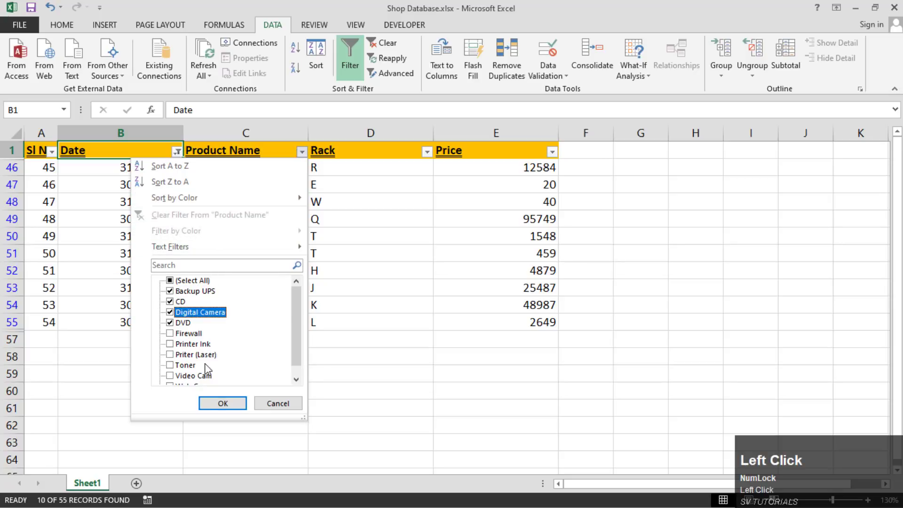
pyautogui.click(222, 403)
# Highlight the filtered Date and Product Name columns, and clear all filters from the table
pyautogui.press('Right')
pyautogui.press('Left')
pyautogui.hotkey('ctrl', 'space')
pyautogui.hotkey('shift', 'Right')
pyautogui.press('Left')
pyautogui.press('Right')
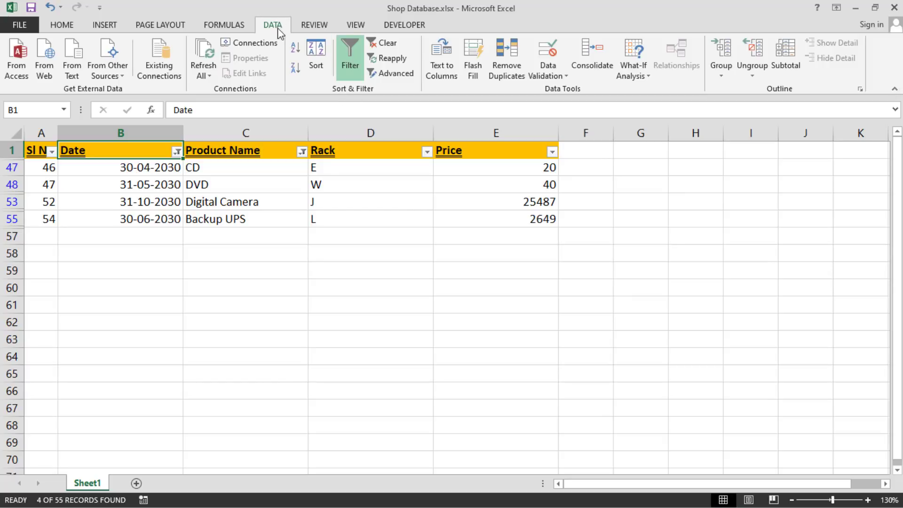
pyautogui.click(376, 43)
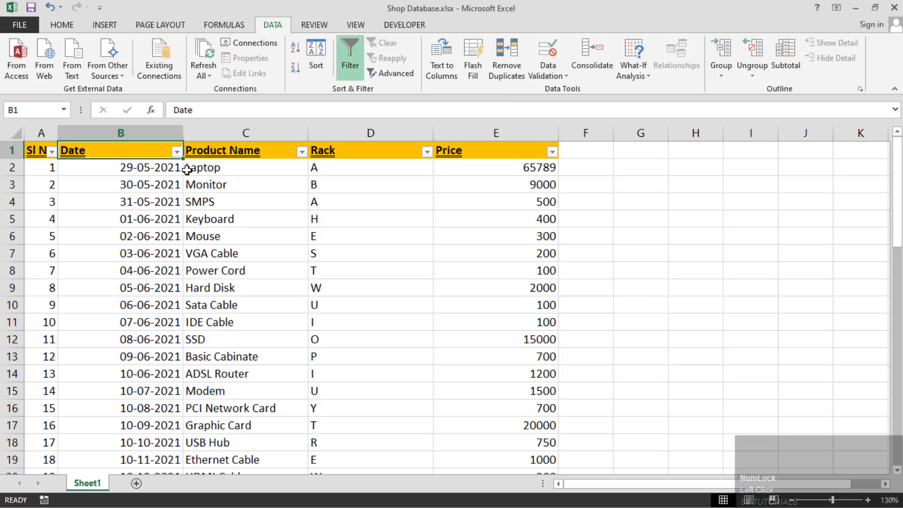
# Apply an Equals number filter of 700 to the Price column and highlight the filtered rows
pyautogui.click(523, 156)
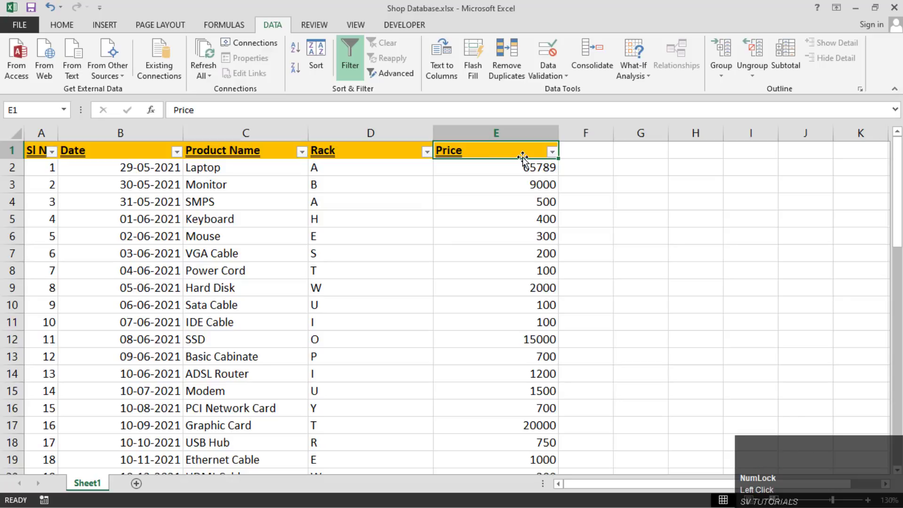
pyautogui.hotkey('alt', 'Down')
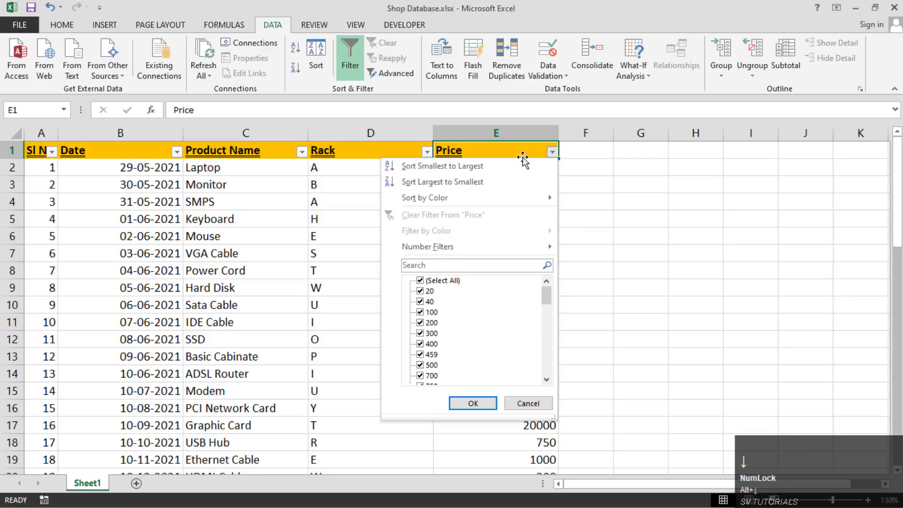
pyautogui.click(496, 248)
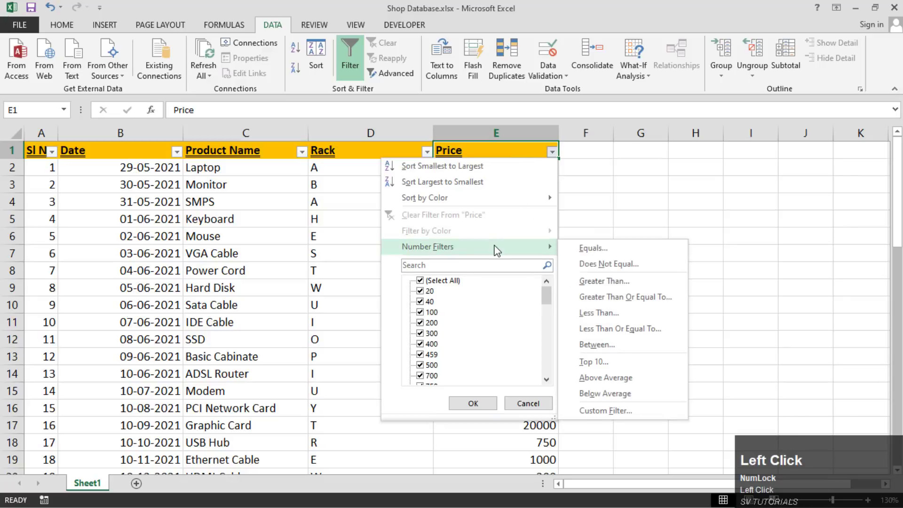
pyautogui.click(595, 248)
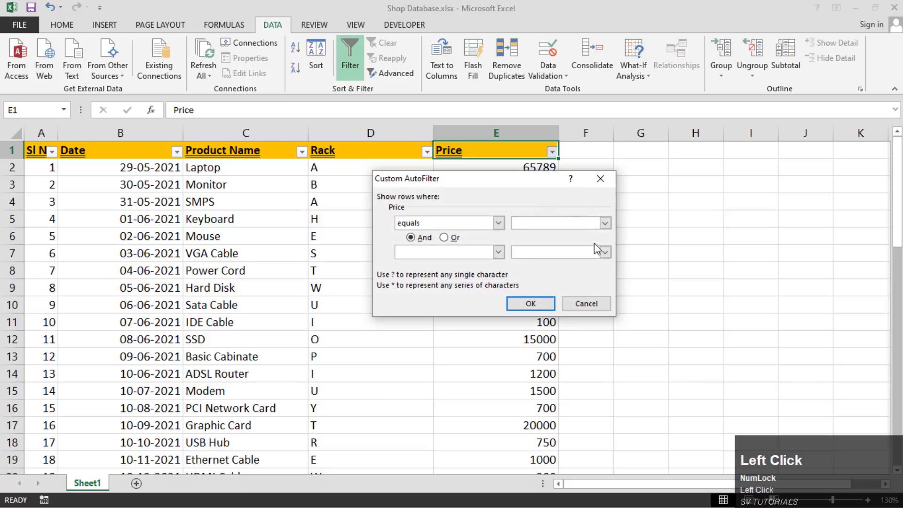
pyautogui.write('700')
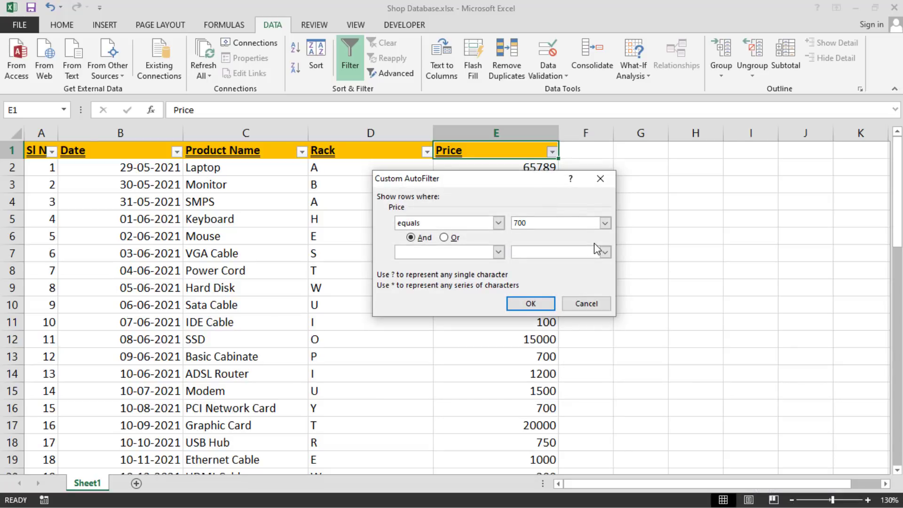
pyautogui.press('Return')
pyautogui.press('Down')
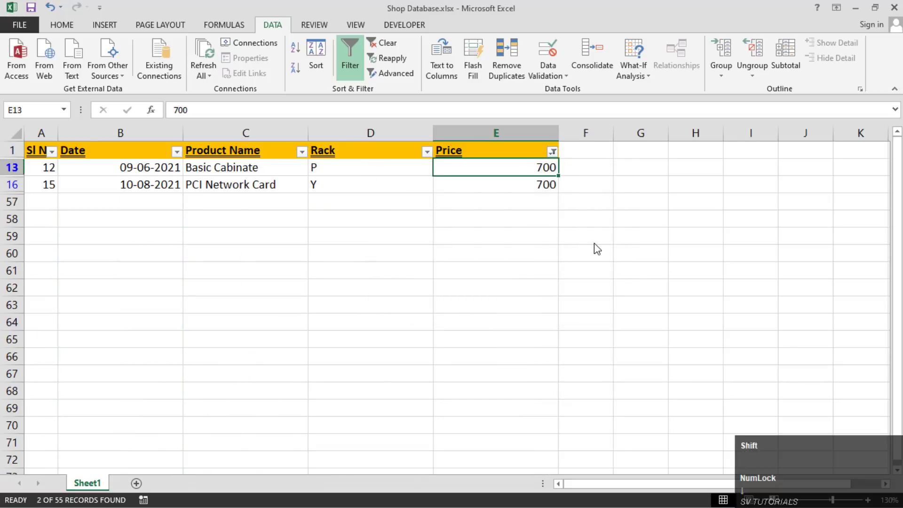
pyautogui.hotkey('shift', 'space')
pyautogui.hotkey('shift', 'Down')
pyautogui.press('Up')
# Replace the Price filter with a Greater Than number filter and check the filtered prices
pyautogui.hotkey('alt', 'Down')
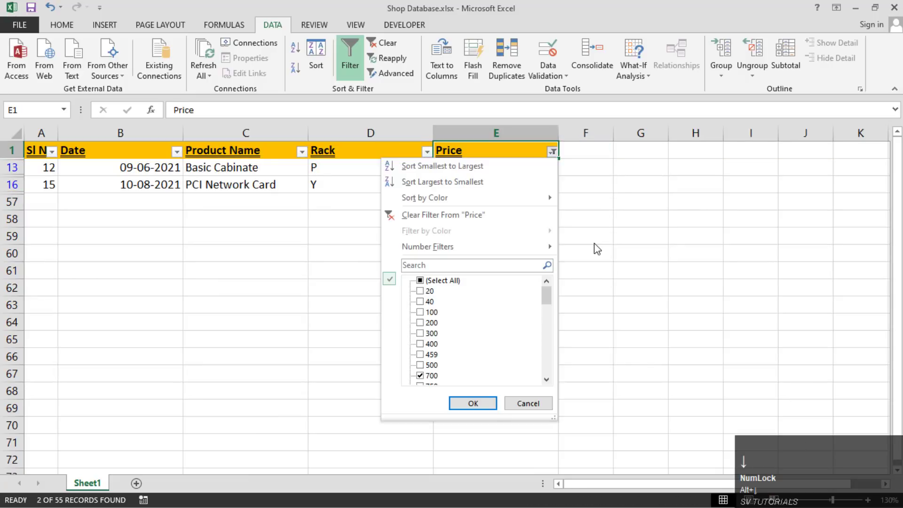
pyautogui.press('Down')
pyautogui.press('Down')
pyautogui.click(512, 246)
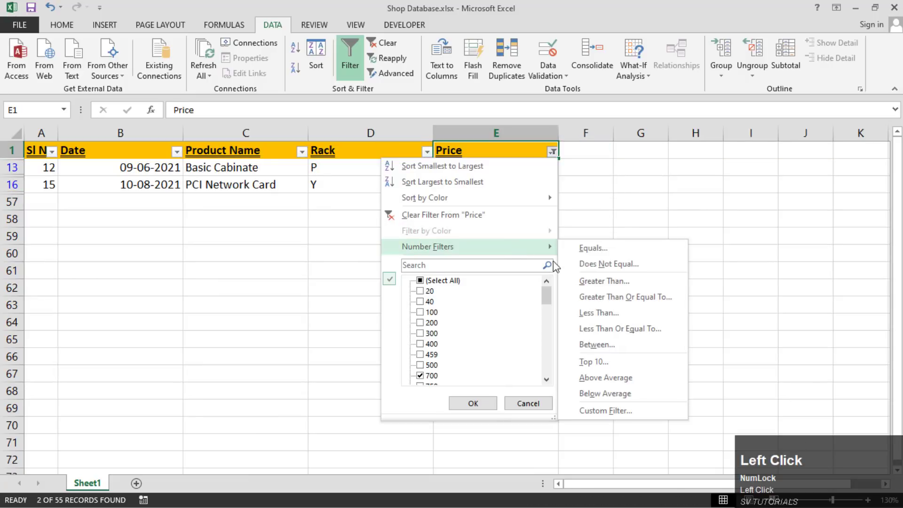
pyautogui.click(598, 282)
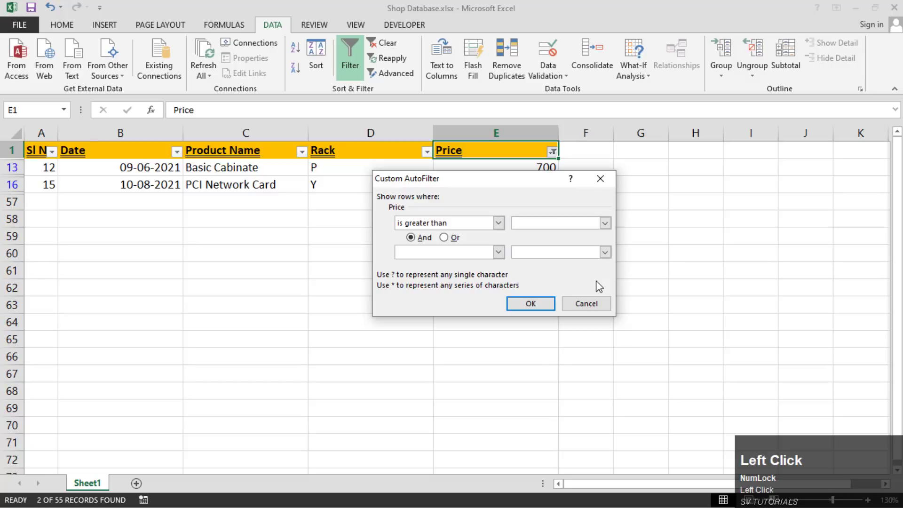
pyautogui.press('Return')
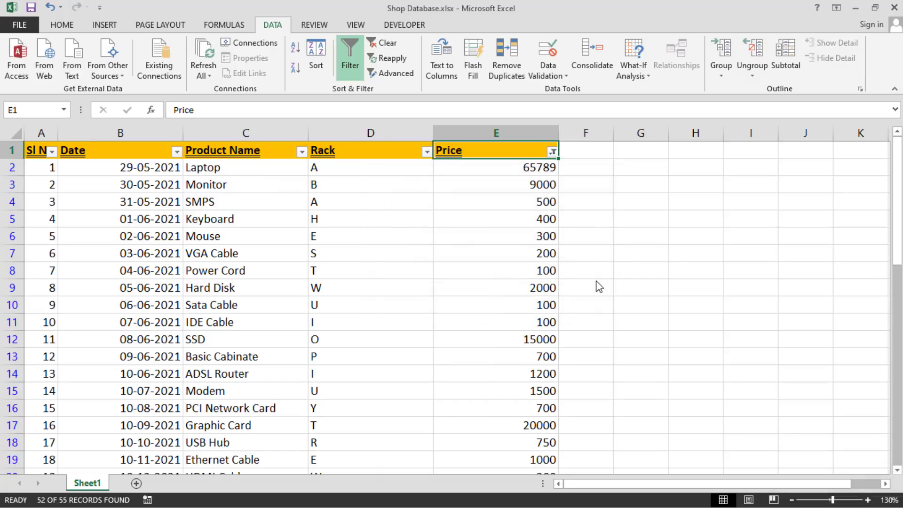
pyautogui.press('Down')
pyautogui.hotkey('ctrl', 'shift', 'Down')
pyautogui.press('Up')
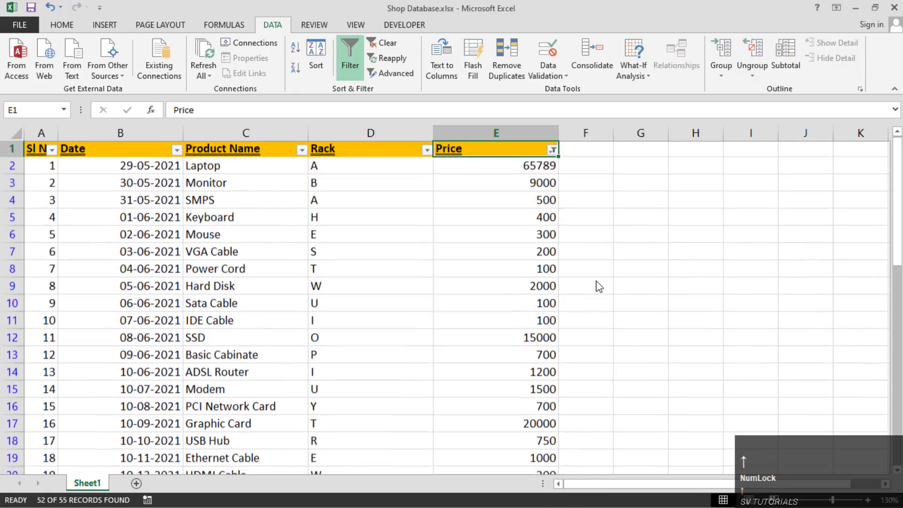
# Replace the Price filter with a Less Than number filter of 50
pyautogui.hotkey('alt', 'Down')
pyautogui.press('Down')
pyautogui.press('Down')
pyautogui.press('Down')
pyautogui.press('Down')
pyautogui.press('Down')
pyautogui.press('Right')
pyautogui.press('Down')
pyautogui.press('Down')
pyautogui.press('Down')
pyautogui.press('Down')
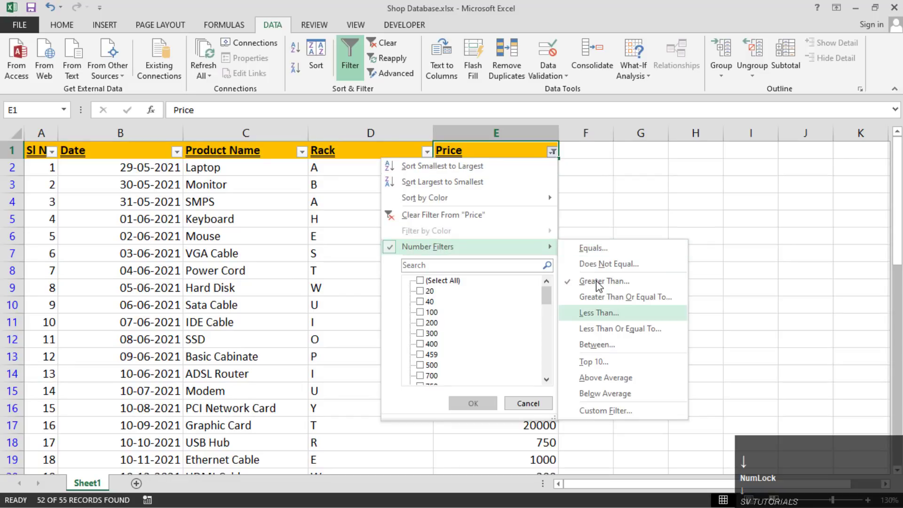
pyautogui.press('Return')
pyautogui.write('50')
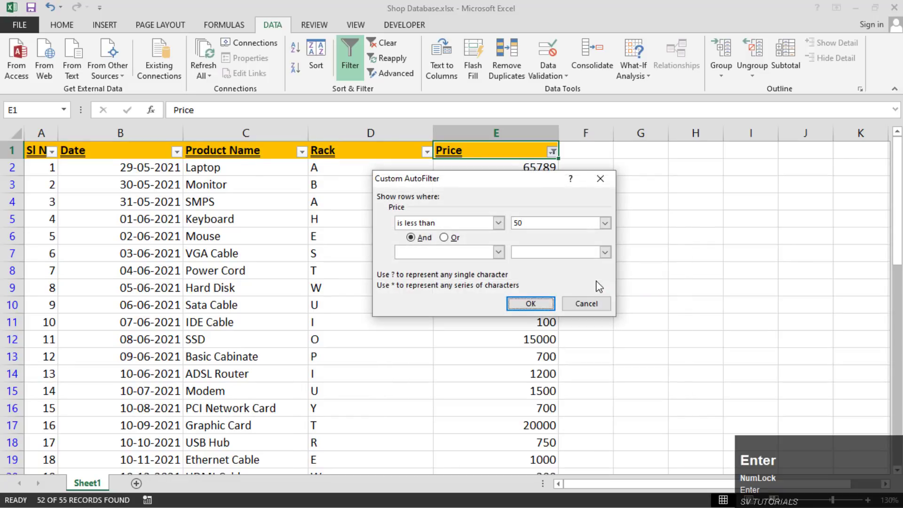
pyautogui.press('Return')
pyautogui.press('Down')
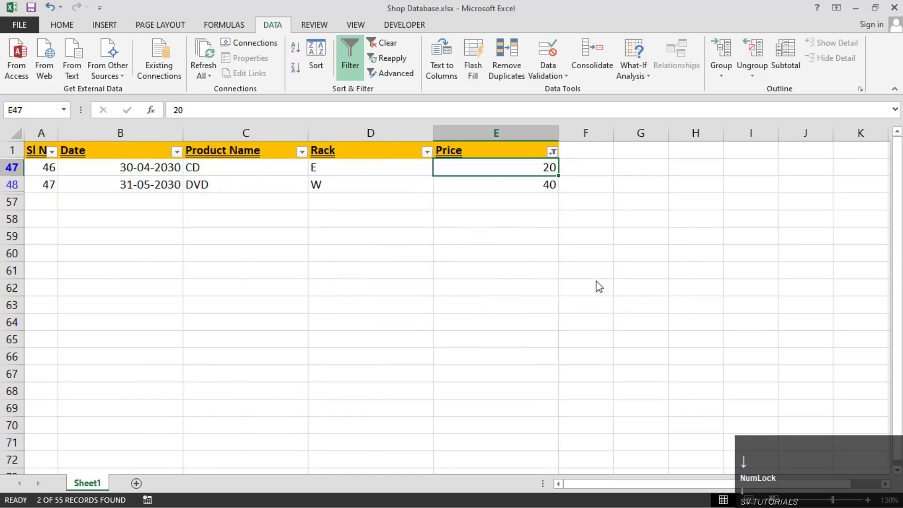
# Replace the Price filter with a Greater Than Or Equal To number filter of 40
pyautogui.press('Up')
pyautogui.hotkey('alt', 'Down')
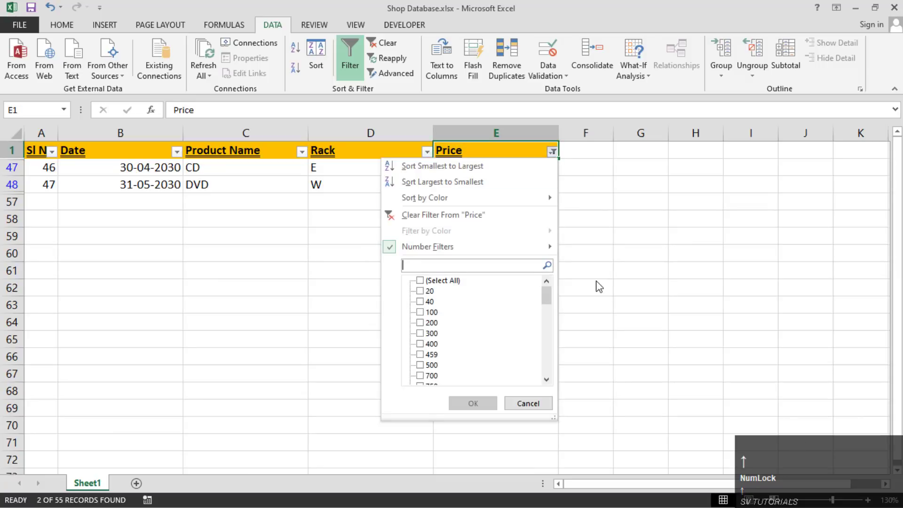
pyautogui.press('Up')
pyautogui.press('Right')
pyautogui.press('Down')
pyautogui.press('Down')
pyautogui.press('Down')
pyautogui.press('Down')
pyautogui.press('Up')
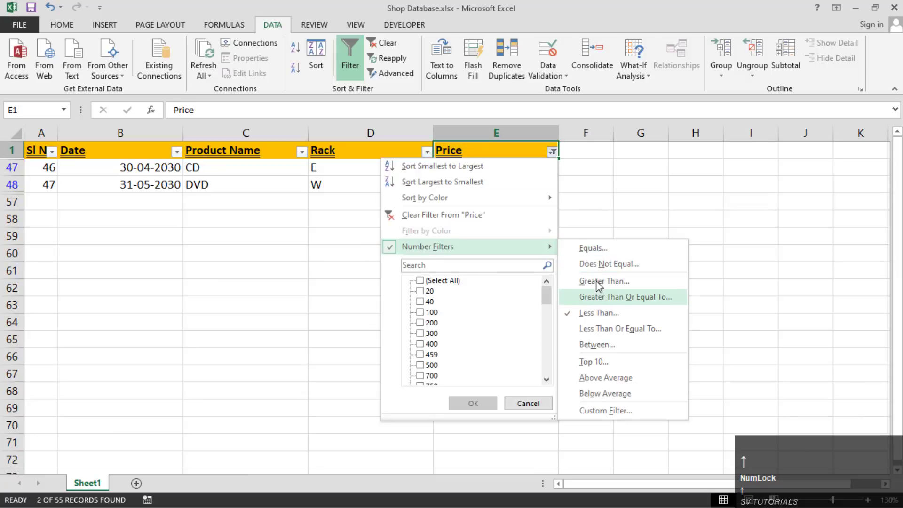
pyautogui.press('Return')
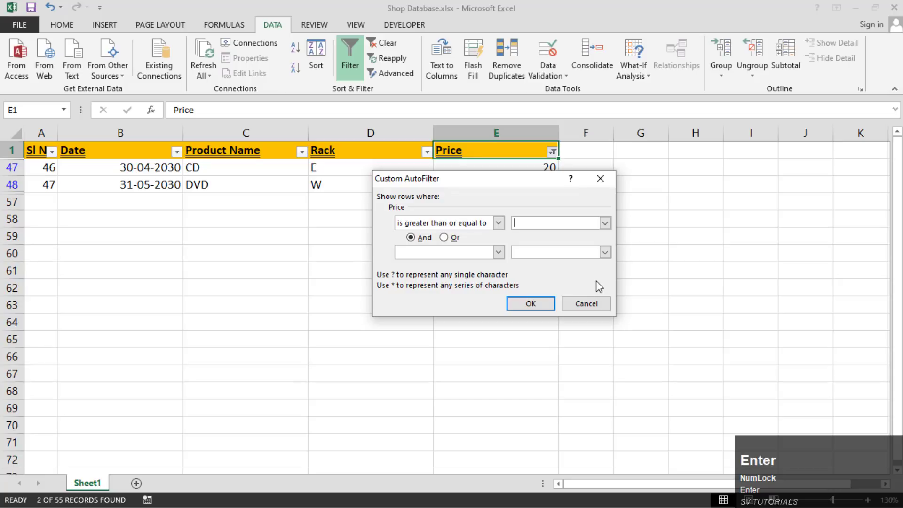
pyautogui.write('40')
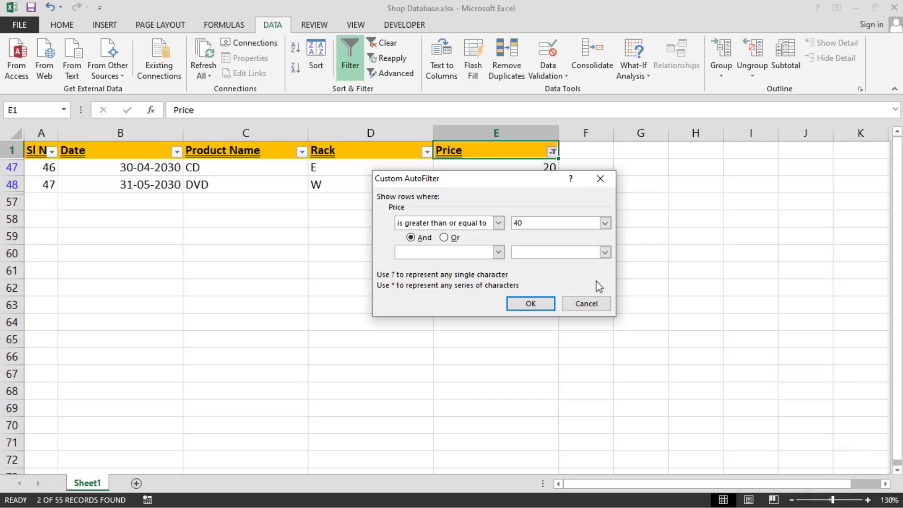
pyautogui.press('Return')
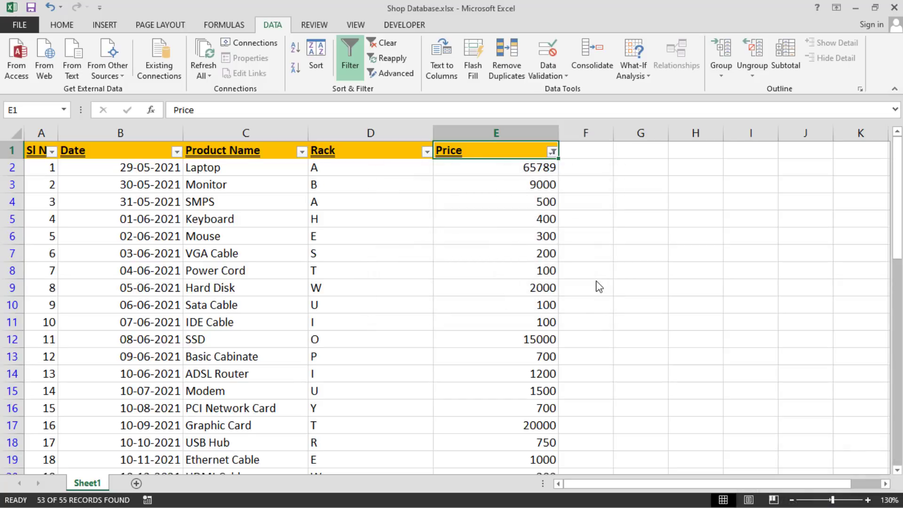
# Highlight all filtered Price values and check the price in the DVD row
pyautogui.press('Down')
pyautogui.press('Down')
pyautogui.press('Up')
pyautogui.hotkey('ctrl', 'shift', 'Down')
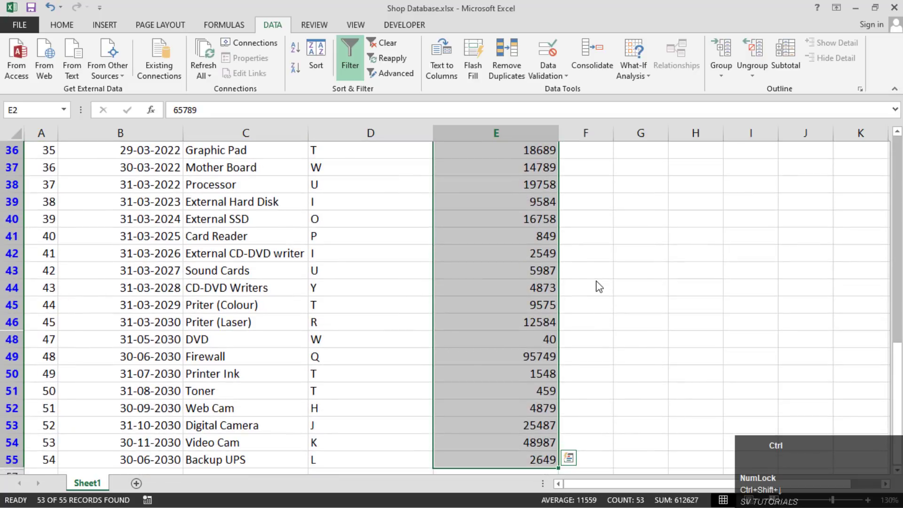
pyautogui.press('ctrl')
pyautogui.click(597, 286)
pyautogui.click(536, 338)
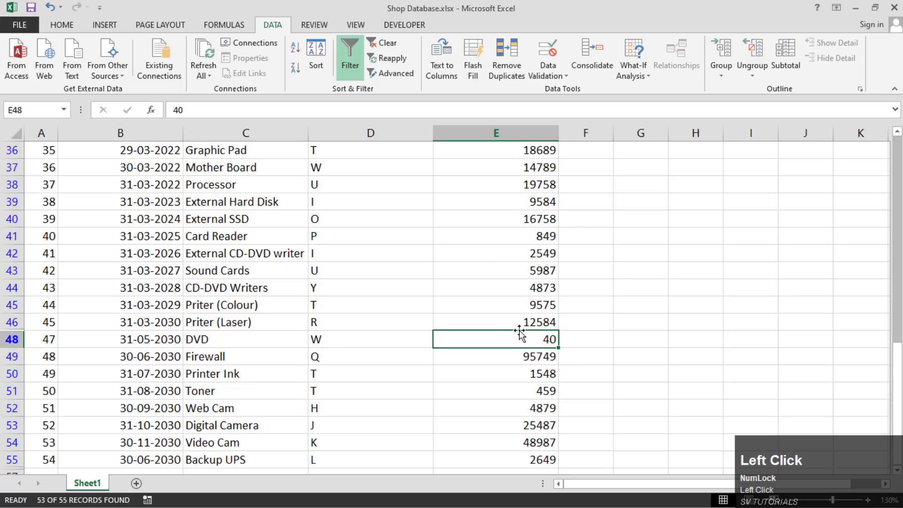
# Replace the Price filter with a Between number filter from 500 to 1000
pyautogui.press('Up')
pyautogui.hotkey('ctrl', 'Up')
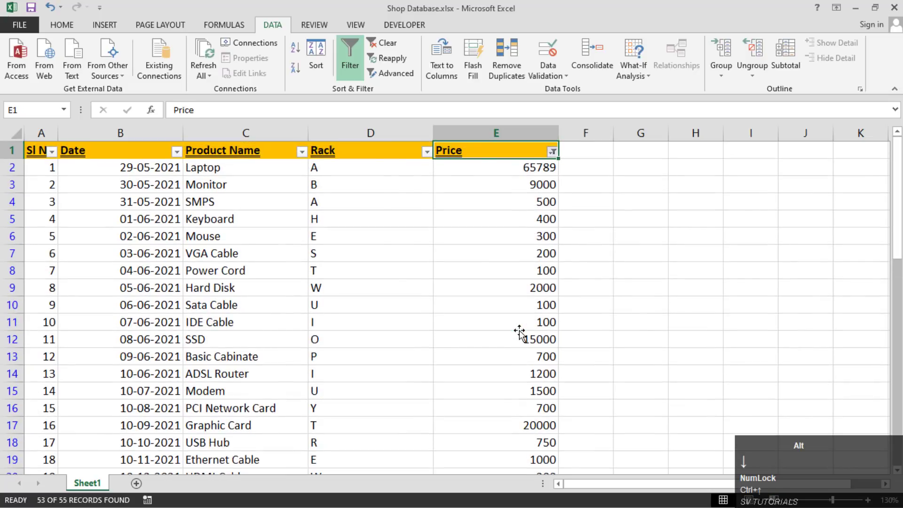
pyautogui.hotkey('alt', 'Down')
pyautogui.press('Down')
pyautogui.press('Down')
pyautogui.press('Down')
pyautogui.press('Down')
pyautogui.press('Down')
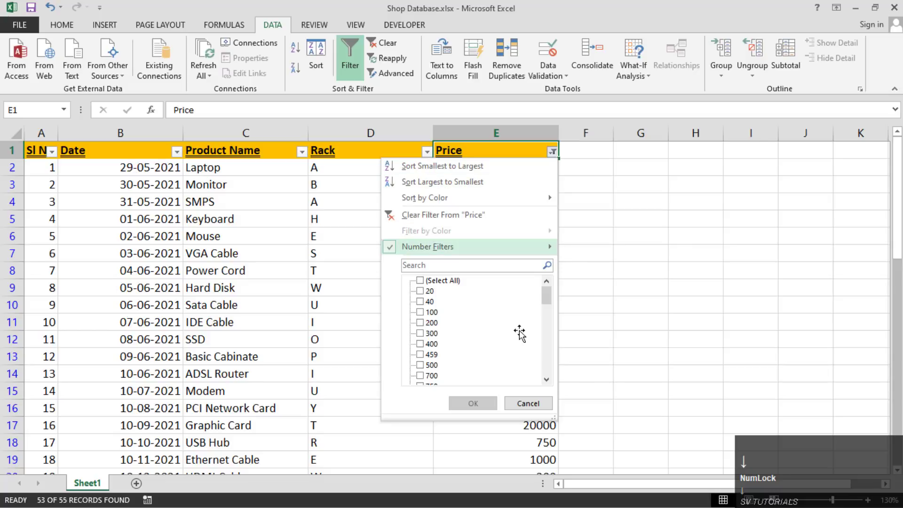
pyautogui.press('Right')
pyautogui.press('Down')
pyautogui.press('Down')
pyautogui.press('Down')
pyautogui.press('Down')
pyautogui.press('Down')
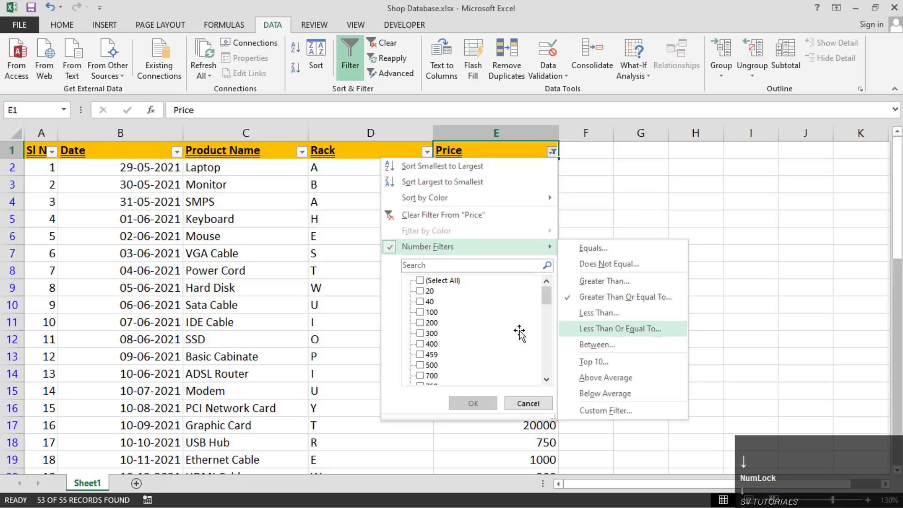
pyautogui.press('Down')
pyautogui.press('space')
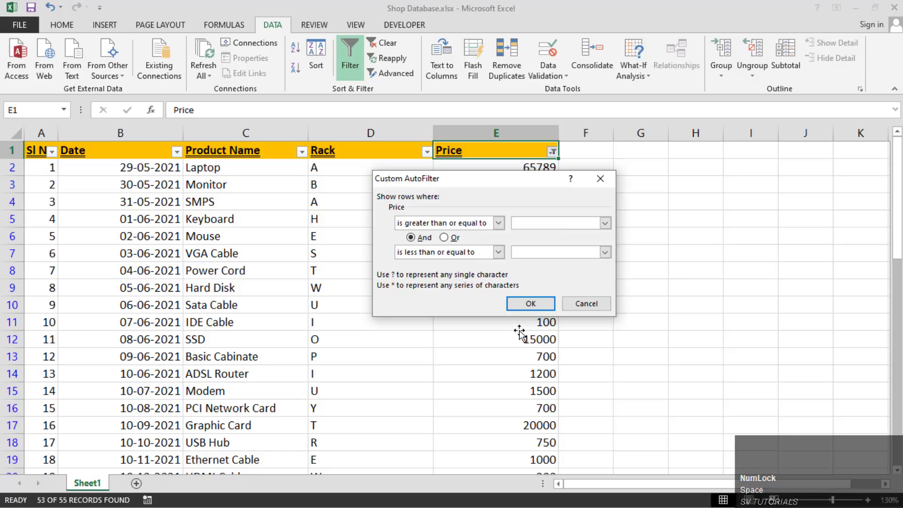
pyautogui.write('500')
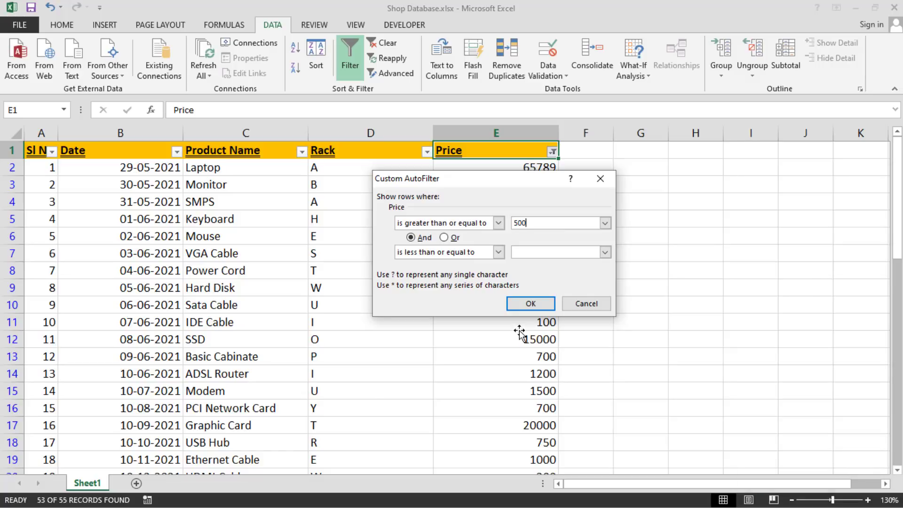
pyautogui.click(552, 251)
pyautogui.write('1000')
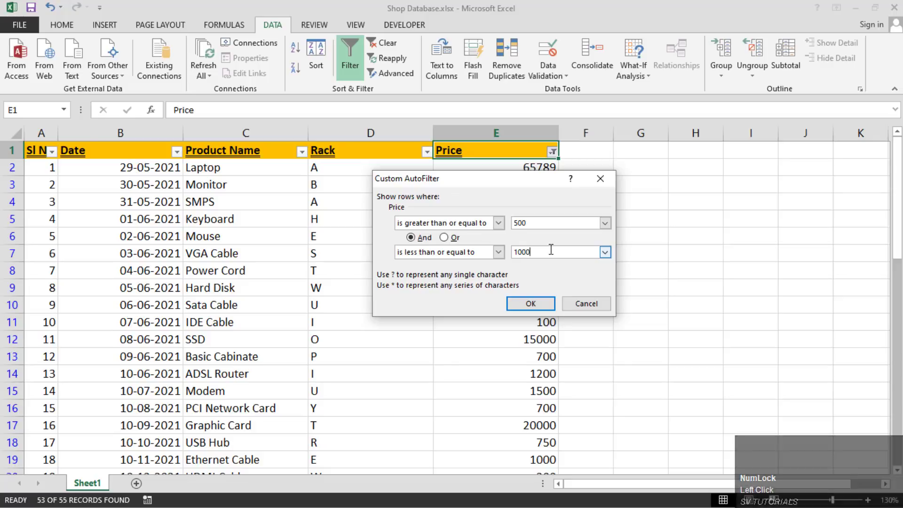
pyautogui.click(533, 305)
# Check the filtered prices of the SMPS, Card Reader and Ethernet Cable rows
pyautogui.click(541, 168)
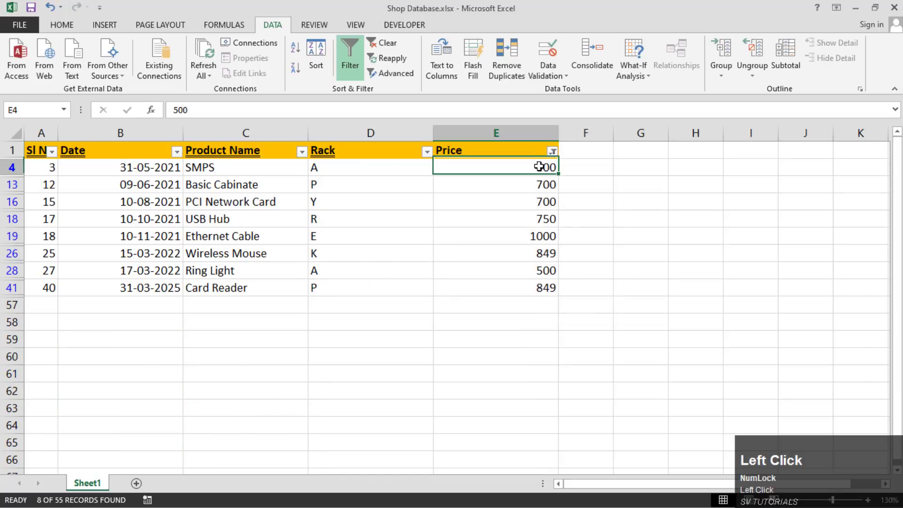
pyautogui.click(532, 282)
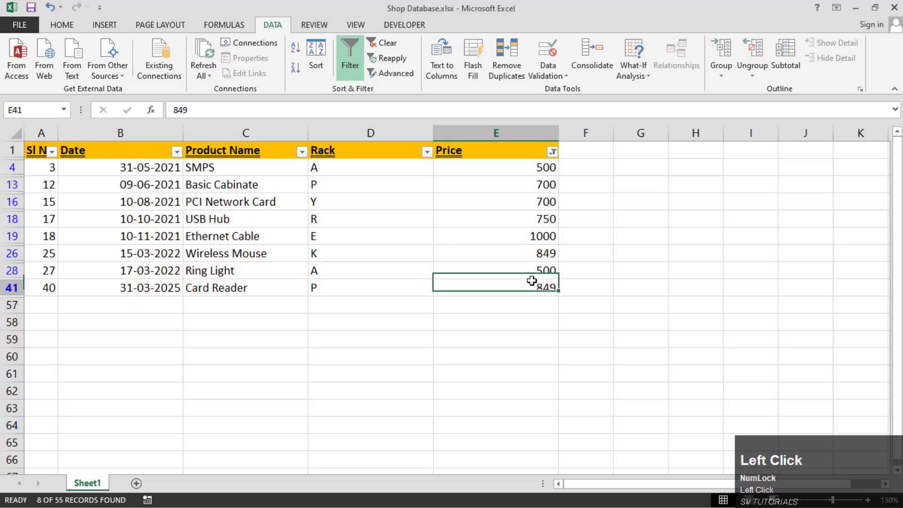
pyautogui.click(522, 237)
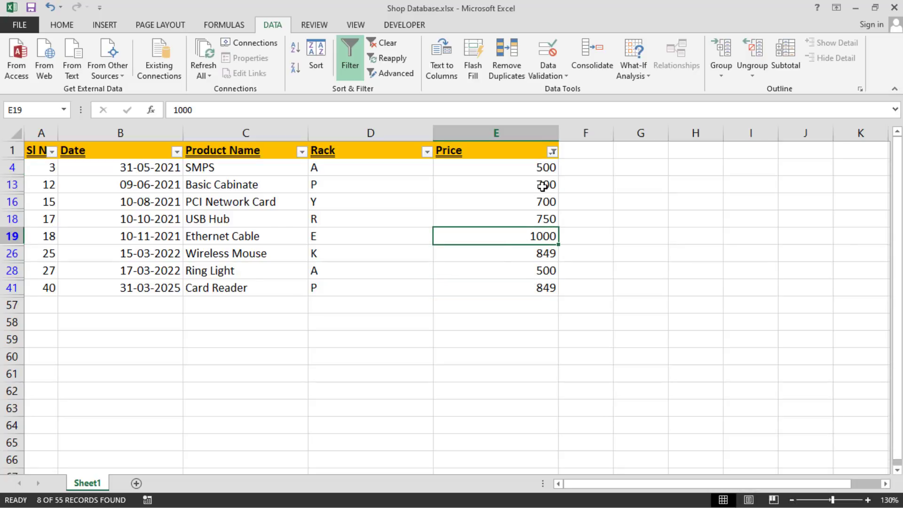
# Replace the Price filter with a Top 10 number filter
pyautogui.click(552, 151)
pyautogui.moveTo(508, 248)
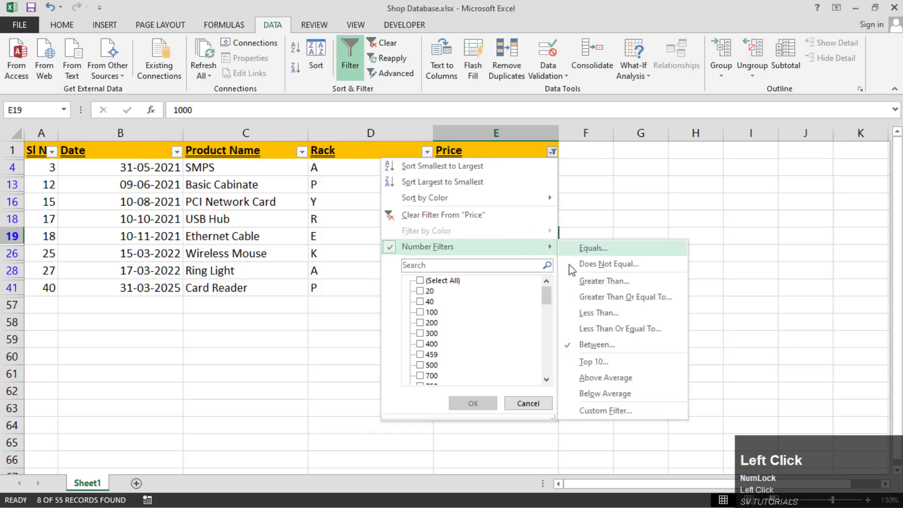
pyautogui.click(611, 366)
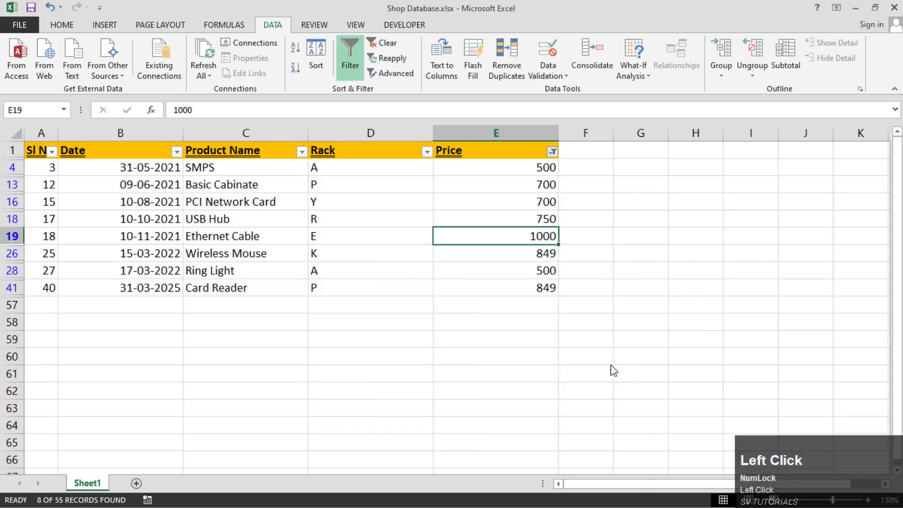
pyautogui.click(465, 246)
pyautogui.click(467, 244)
pyautogui.click(503, 270)
# Highlight the Price values left by the Top 10 filter and check the Firewall row's price
pyautogui.moveTo(530, 168); pyautogui.dragTo(519, 316)
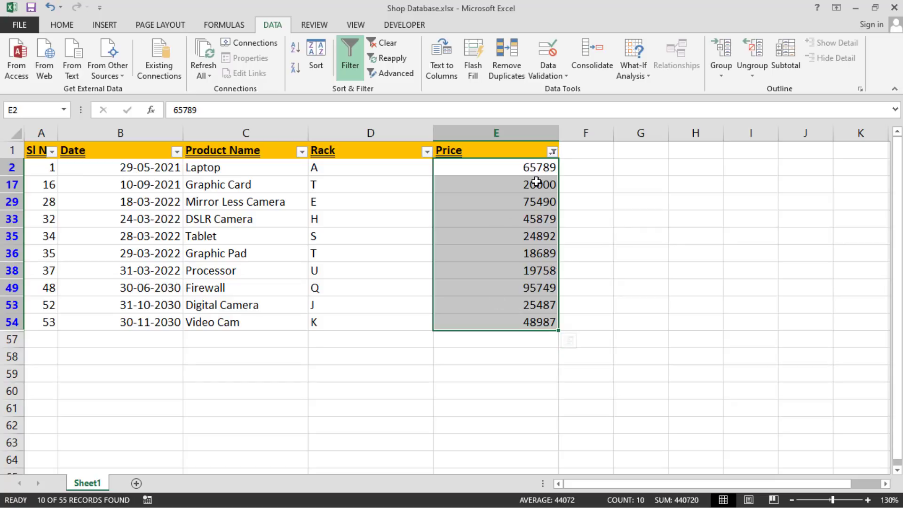
pyautogui.click(537, 167)
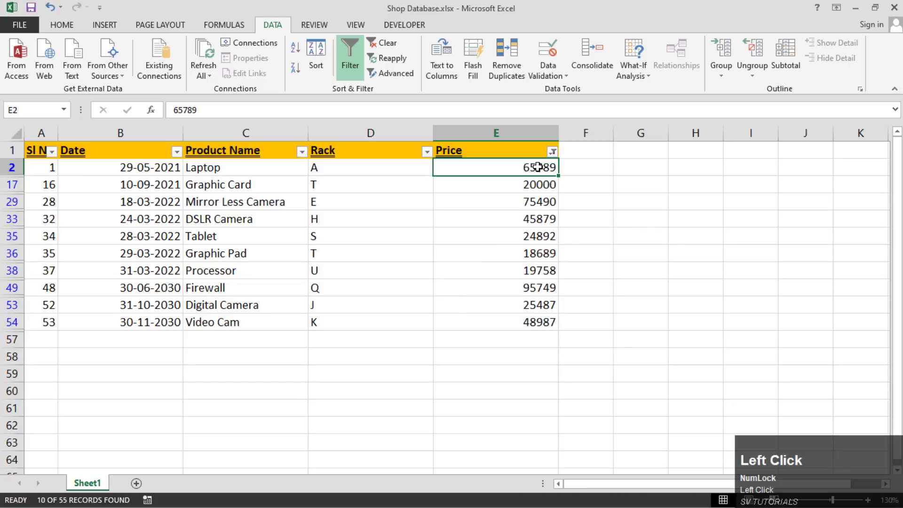
pyautogui.moveTo(533, 167); pyautogui.dragTo(530, 325)
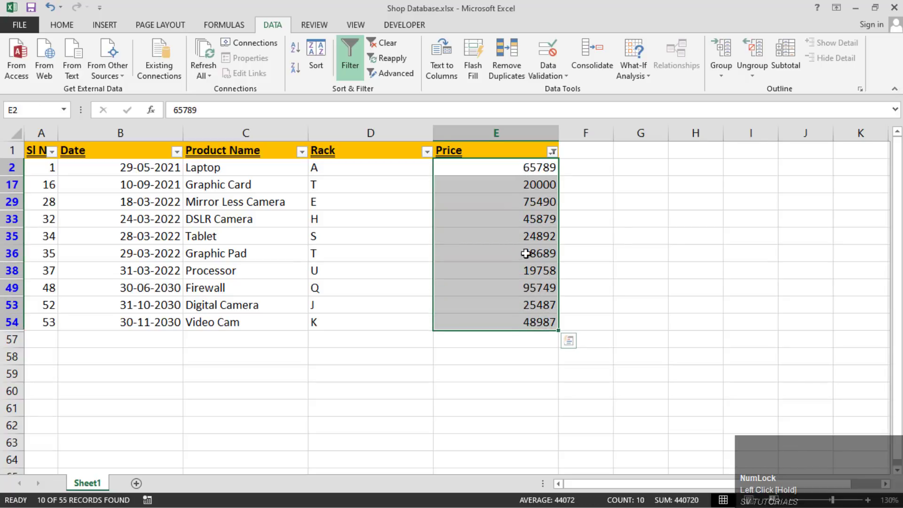
pyautogui.click(537, 289)
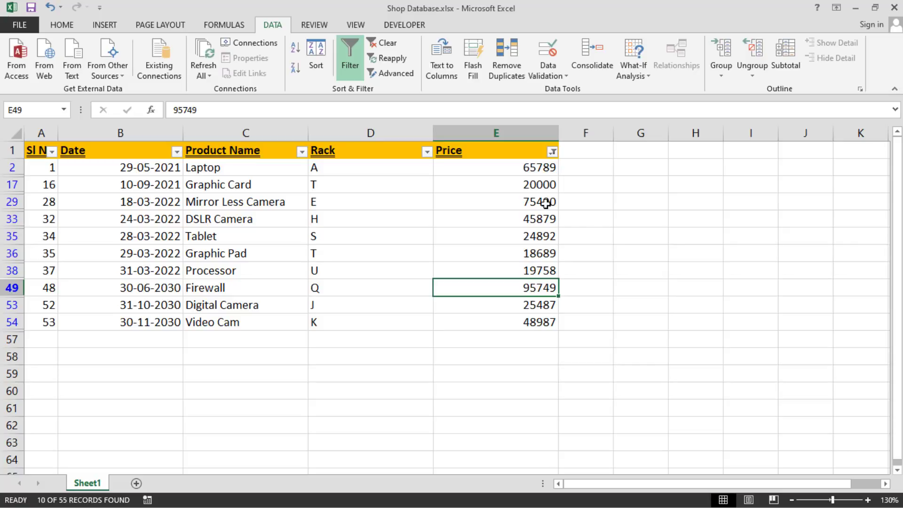
# Replace the Price filter with a Does Not Equal number filter and highlight the filtered prices
pyautogui.click(552, 151)
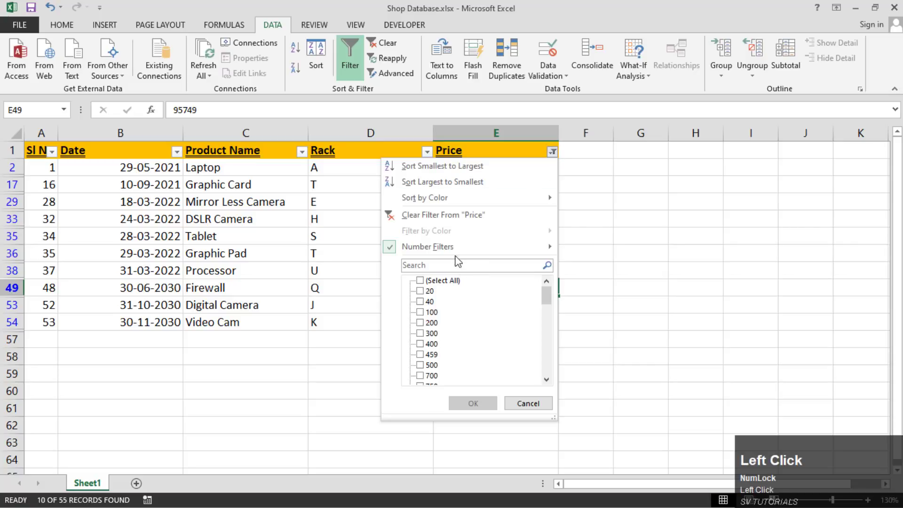
pyautogui.moveTo(470, 248)
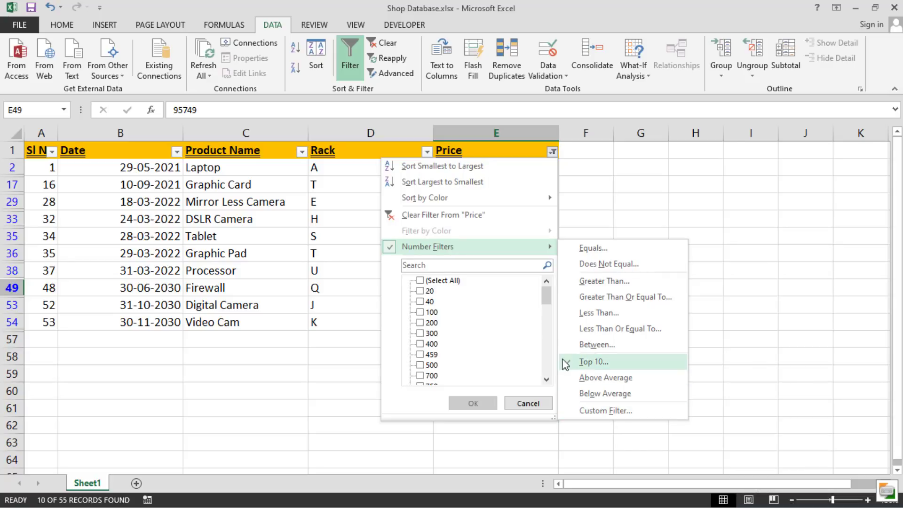
pyautogui.click(614, 267)
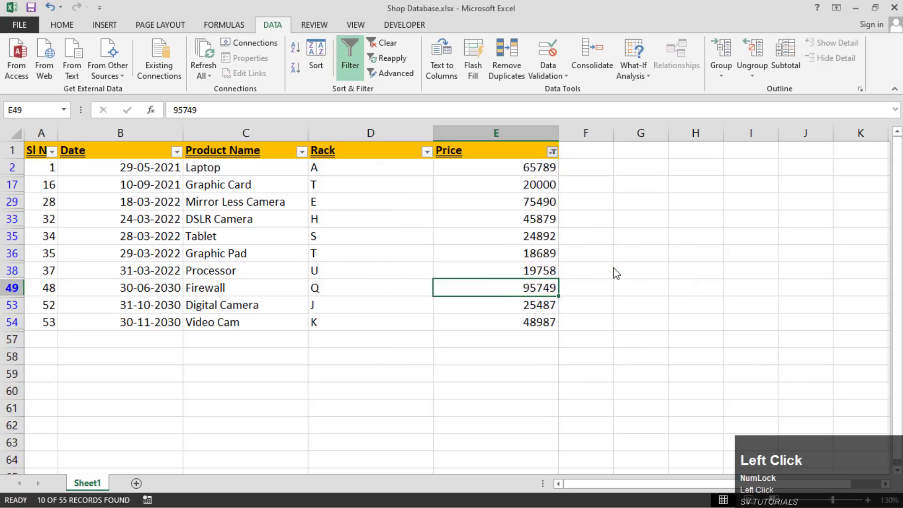
pyautogui.press('Return')
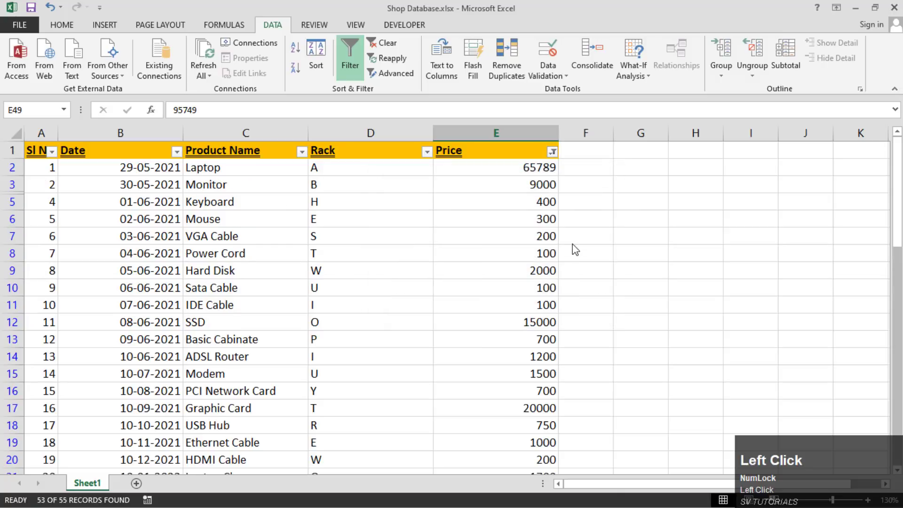
pyautogui.click(527, 167)
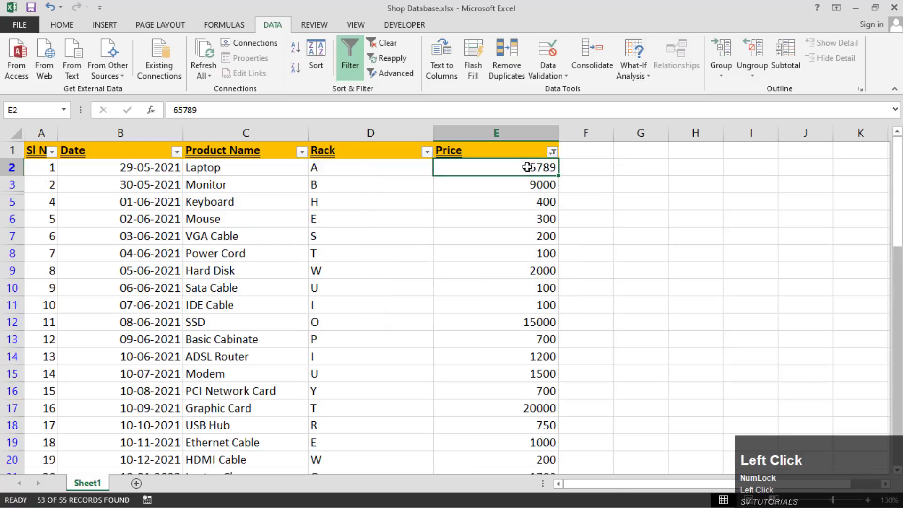
pyautogui.hotkey('ctrl', 'shift', 'Down')
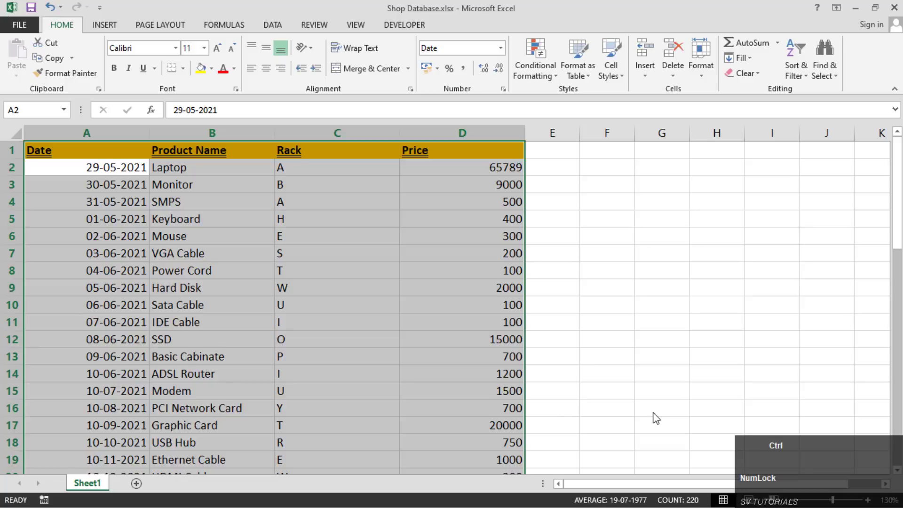
# Turn on filtering for the selected table with the Date, Product Name, Rack and Price columns
pyautogui.hotkey('ctrl', 'shift', 'l')
pyautogui.press('Up')
pyautogui.press('Right')
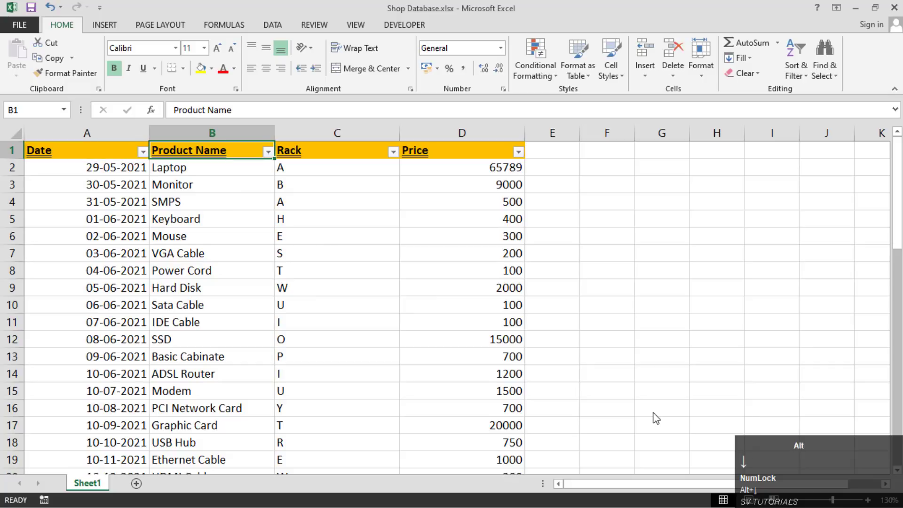
# Look through the Product Name column's filter options and close them without filtering
pyautogui.hotkey('alt', 'Down')
pyautogui.press('Down')
pyautogui.press('Down')
pyautogui.press('Down')
pyautogui.press('Down')
pyautogui.press('Down')
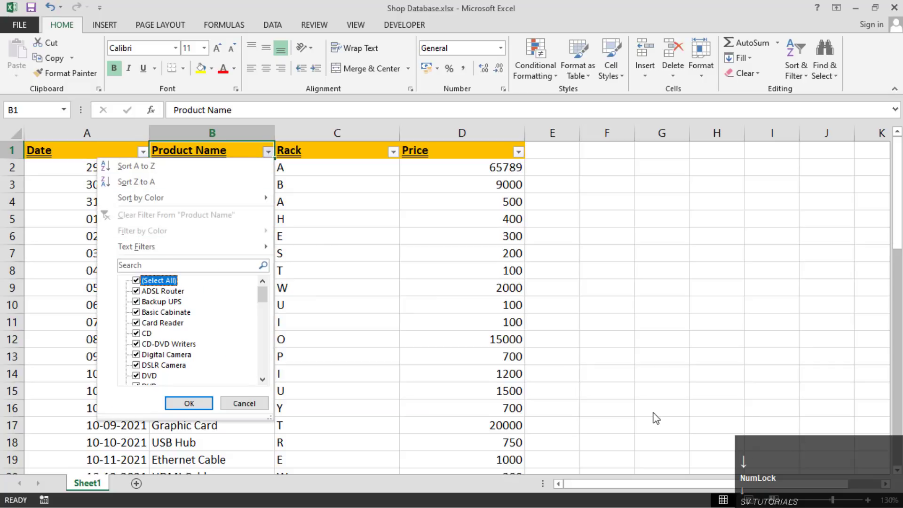
pyautogui.press('Escape')
# Filter the Rack column so that only the rows with value A are shown
pyautogui.press('Right')
pyautogui.hotkey('alt', 'Down')
pyautogui.press('Down')
pyautogui.press('Down')
pyautogui.press('Down')
pyautogui.press('Down')
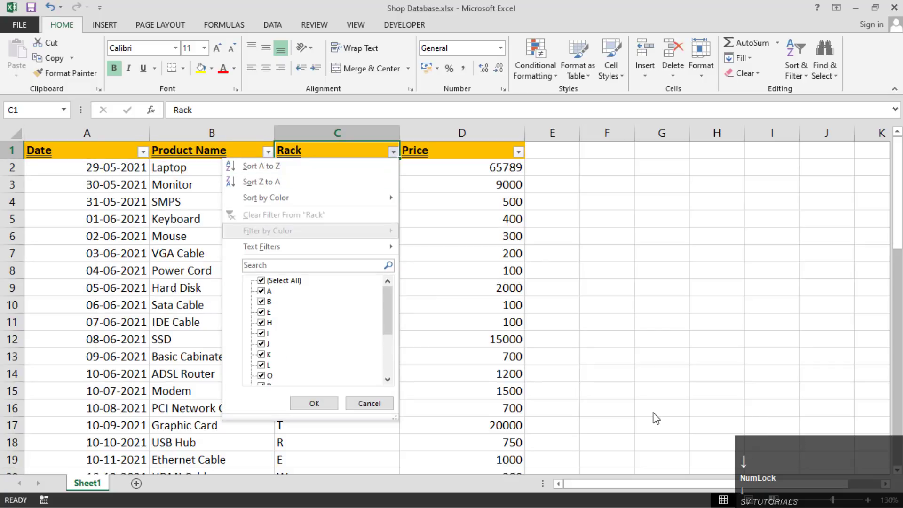
pyautogui.press('Down')
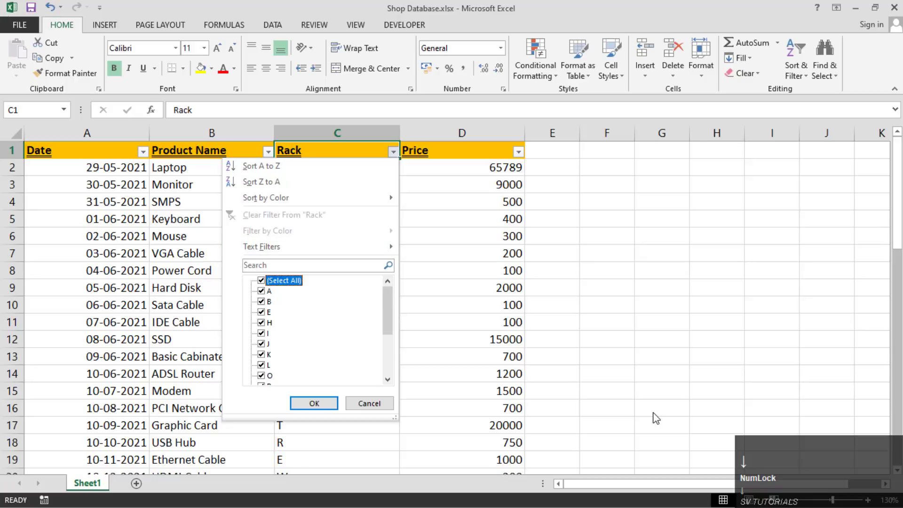
pyautogui.press('space')
pyautogui.press('Down')
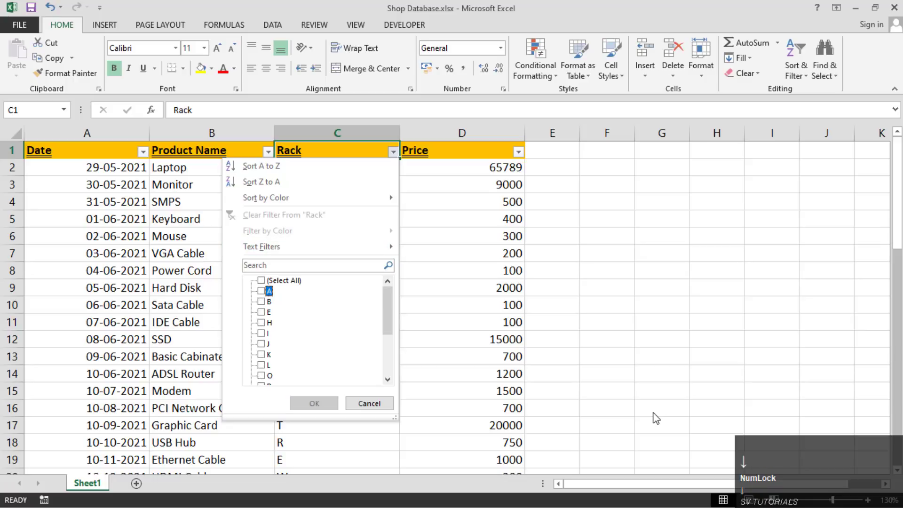
pyautogui.press('space')
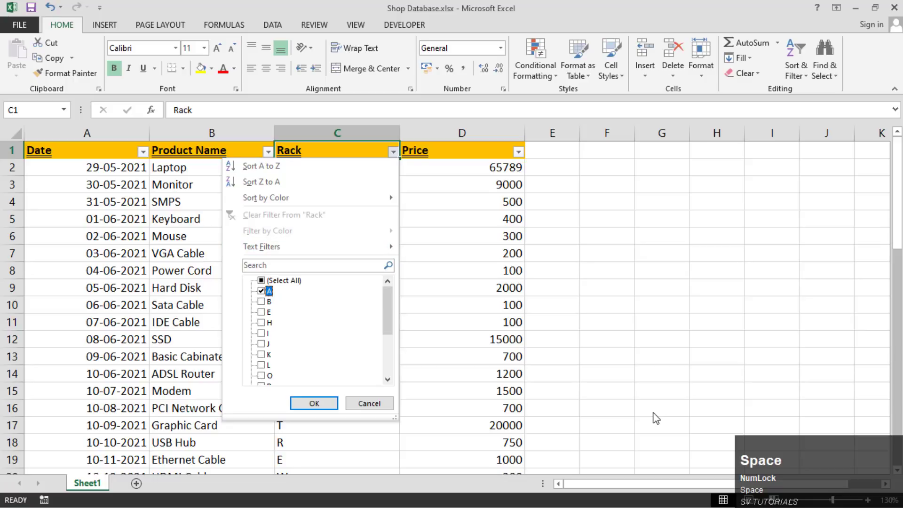
pyautogui.press('Return')
# Go through the rows left by the Rack filter and highlight the filtered table with its headers
pyautogui.press('Down')
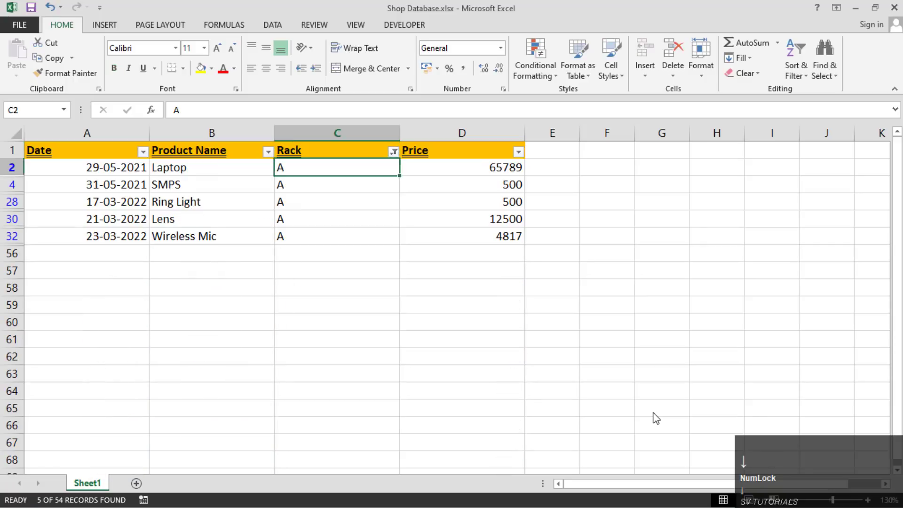
pyautogui.press('Left')
pyautogui.press('Left')
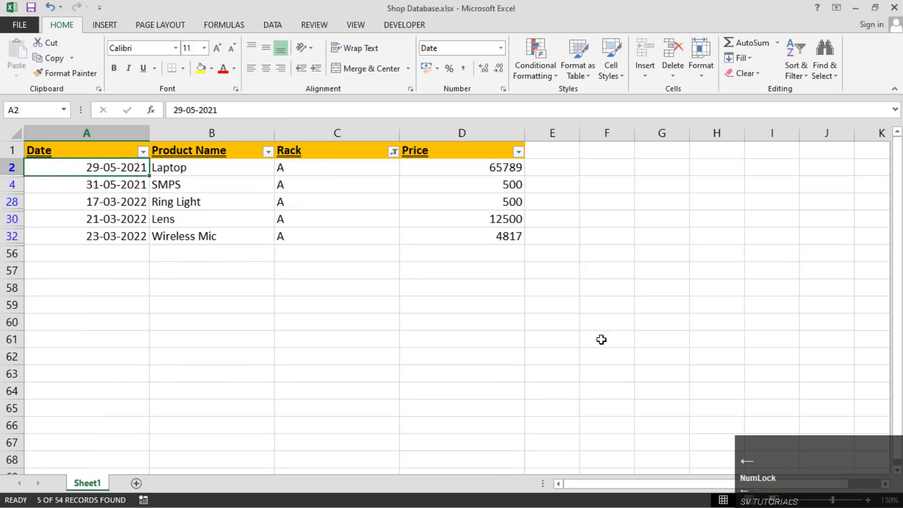
pyautogui.moveTo(87, 151); pyautogui.dragTo(471, 235)
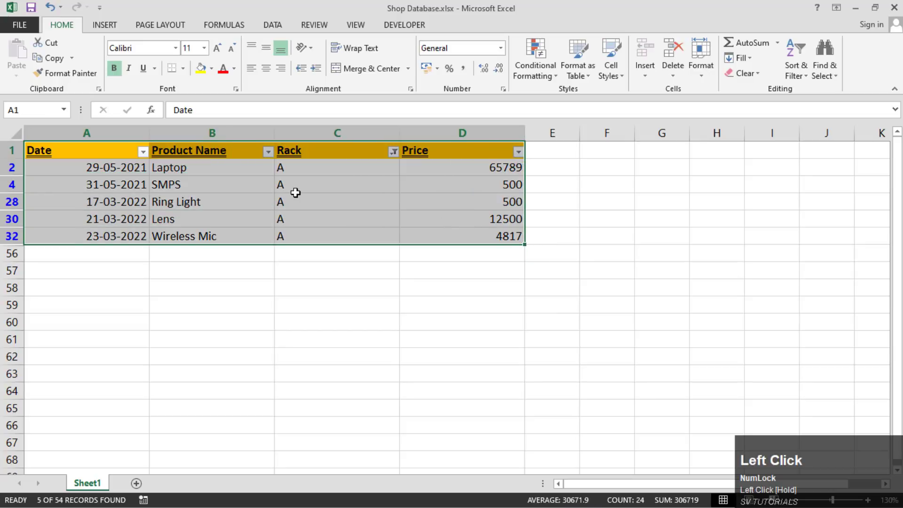
pyautogui.click(295, 194)
# Copy the whole filtered table and paste it into a new blank workbook
pyautogui.click(224, 199)
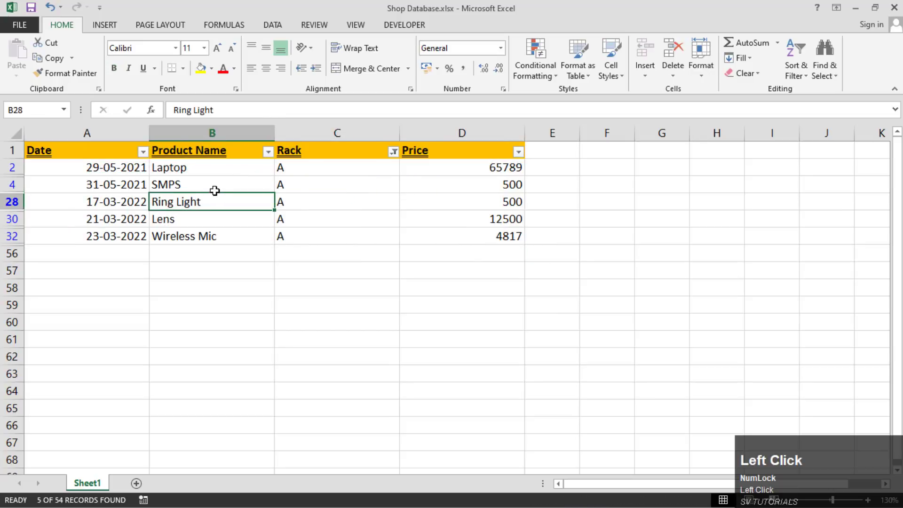
pyautogui.hotkey('ctrl', 'a')
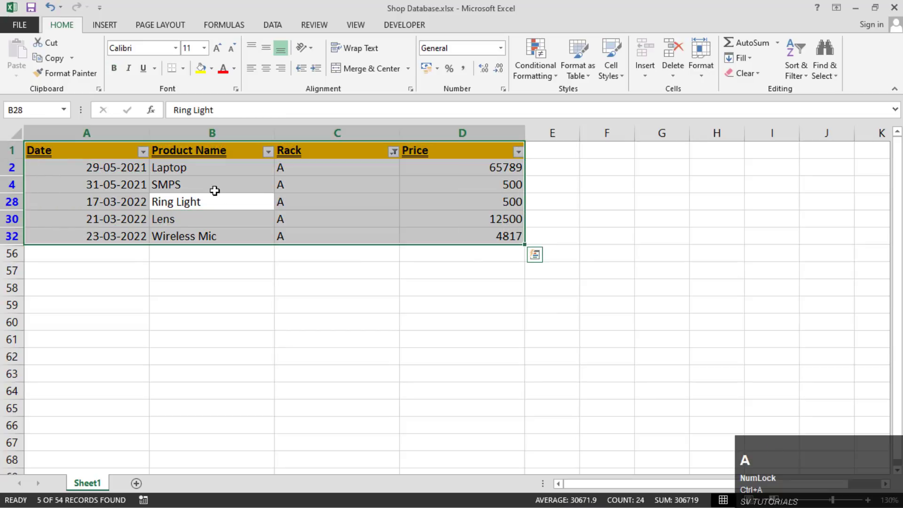
pyautogui.hotkey('ctrl', 'c')
pyautogui.hotkey('ctrl', 'n')
pyautogui.hotkey('ctrl', 'v')
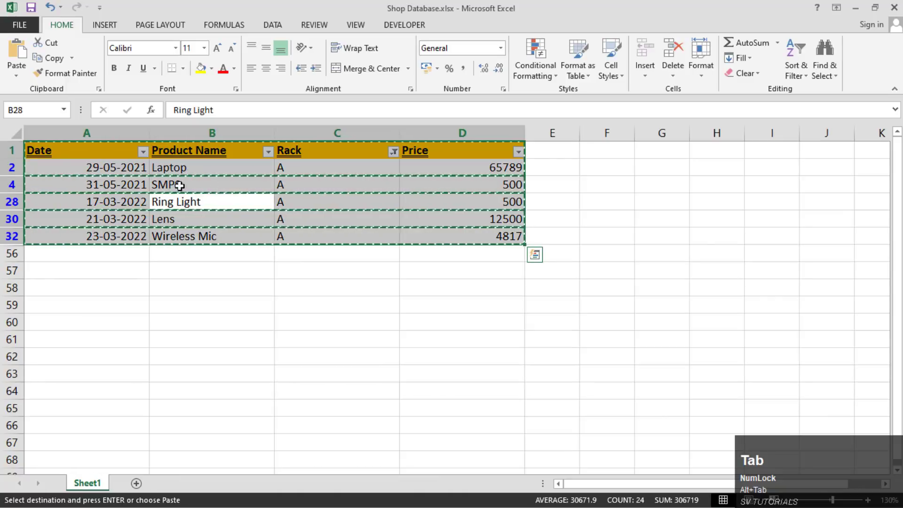
# Switch back to the Shop Database workbook and highlight filtered rows 2, 4, 28, 30 and 32 one by one
pyautogui.click(14, 167)
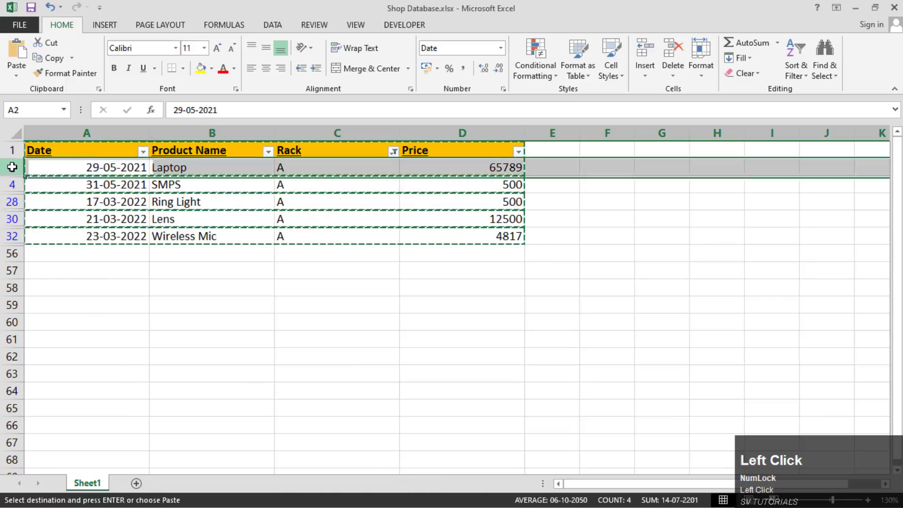
pyautogui.click(10, 184)
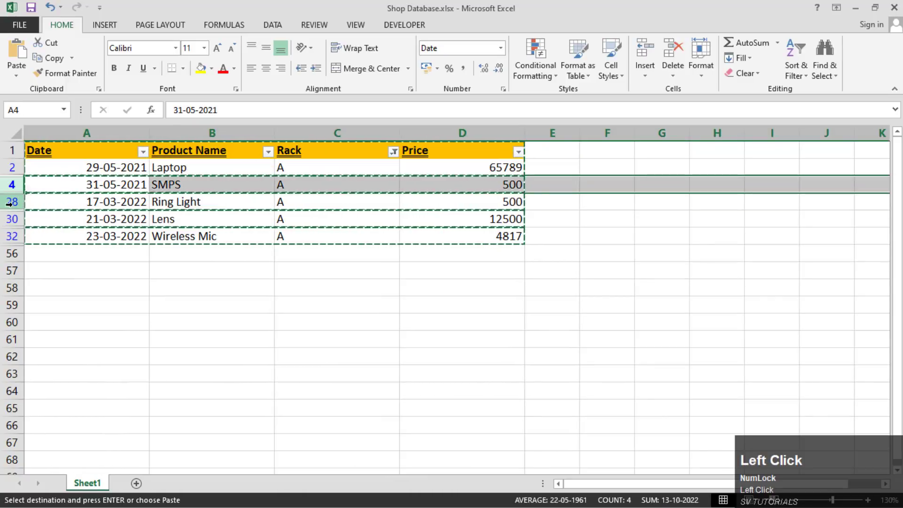
pyautogui.click(10, 201)
pyautogui.click(11, 219)
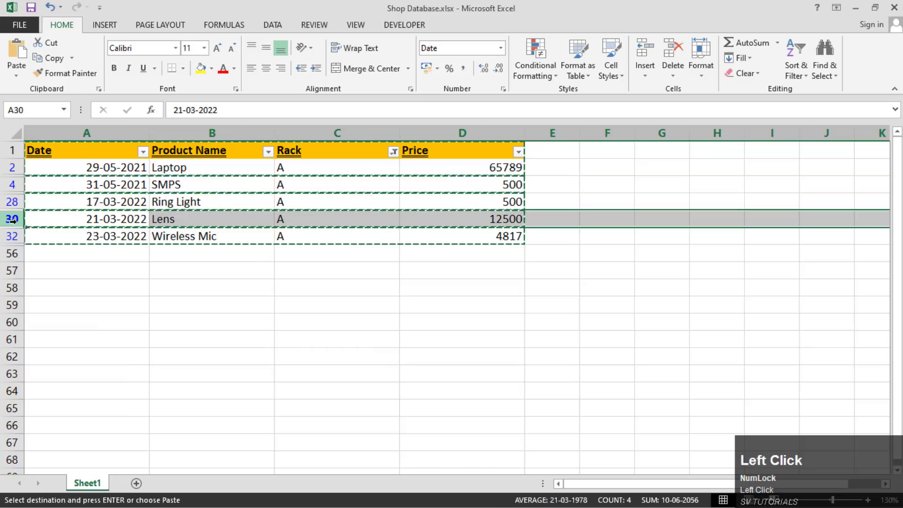
pyautogui.click(12, 236)
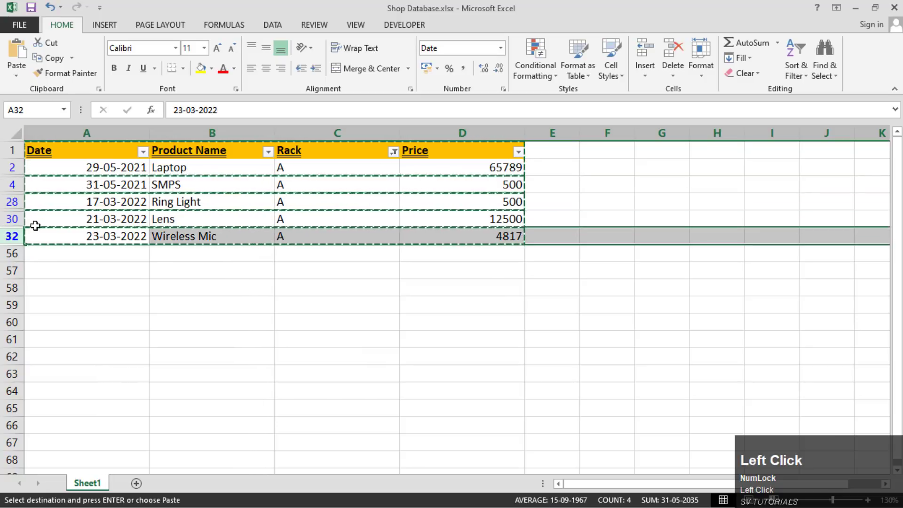
# Return to the new workbook, fit the Date column's width to its contents and highlight the pasted data rows
pyautogui.hotkey('alt', 'Tab')
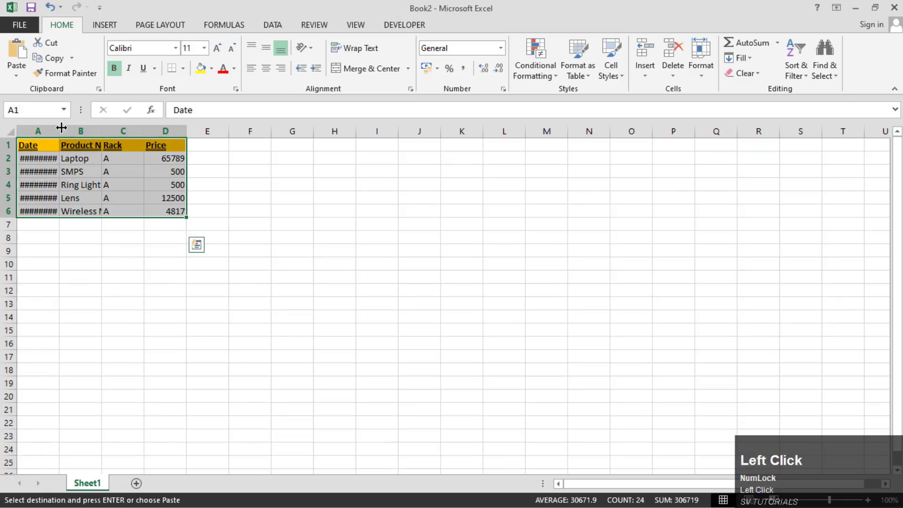
pyautogui.doubleClick(60, 131)
pyautogui.click(42, 168)
pyautogui.click(46, 160)
pyautogui.click(44, 184)
pyautogui.click(44, 198)
pyautogui.moveTo(51, 157); pyautogui.dragTo(169, 207)
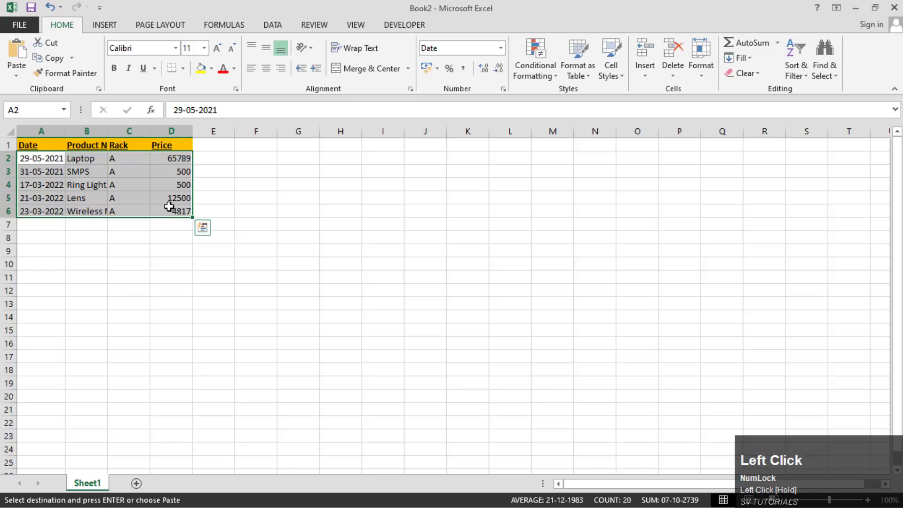